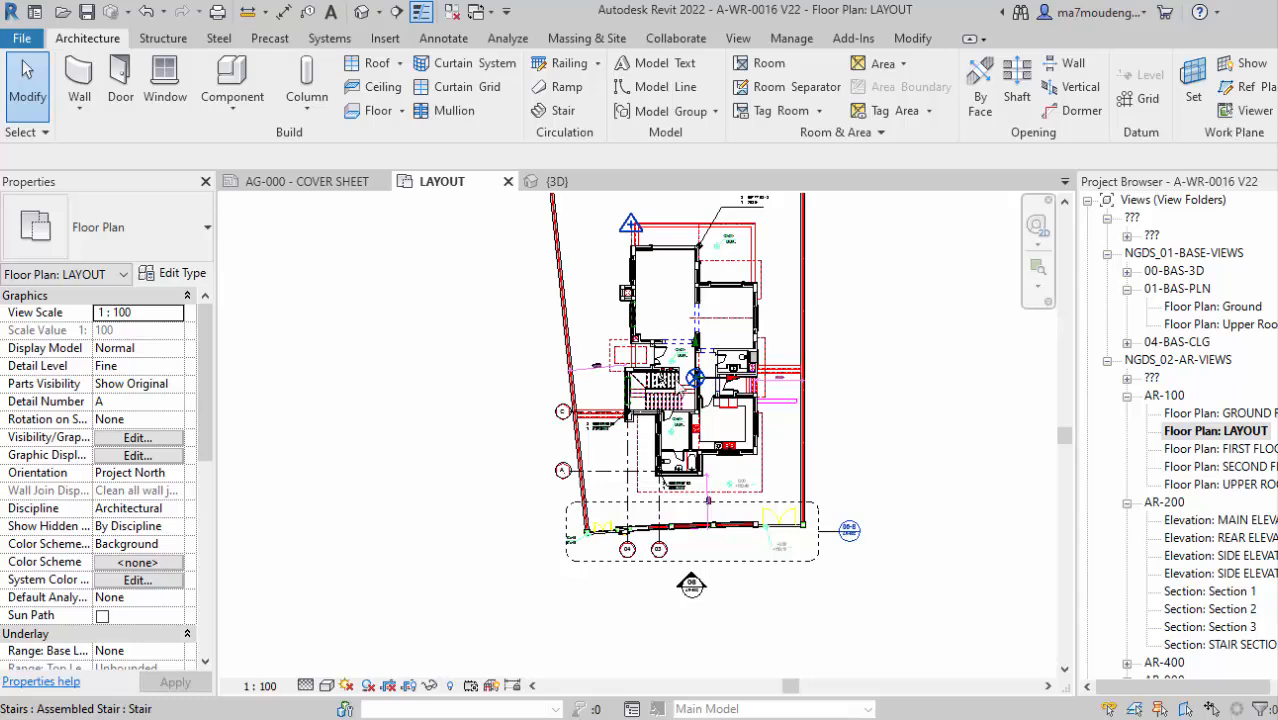
Examine the LAYOUT floor plan between the site boundary and the origin marker on the wall beside the stair.
scroll(703, 370, "up", 3)
scroll(680, 375, "up", 1)
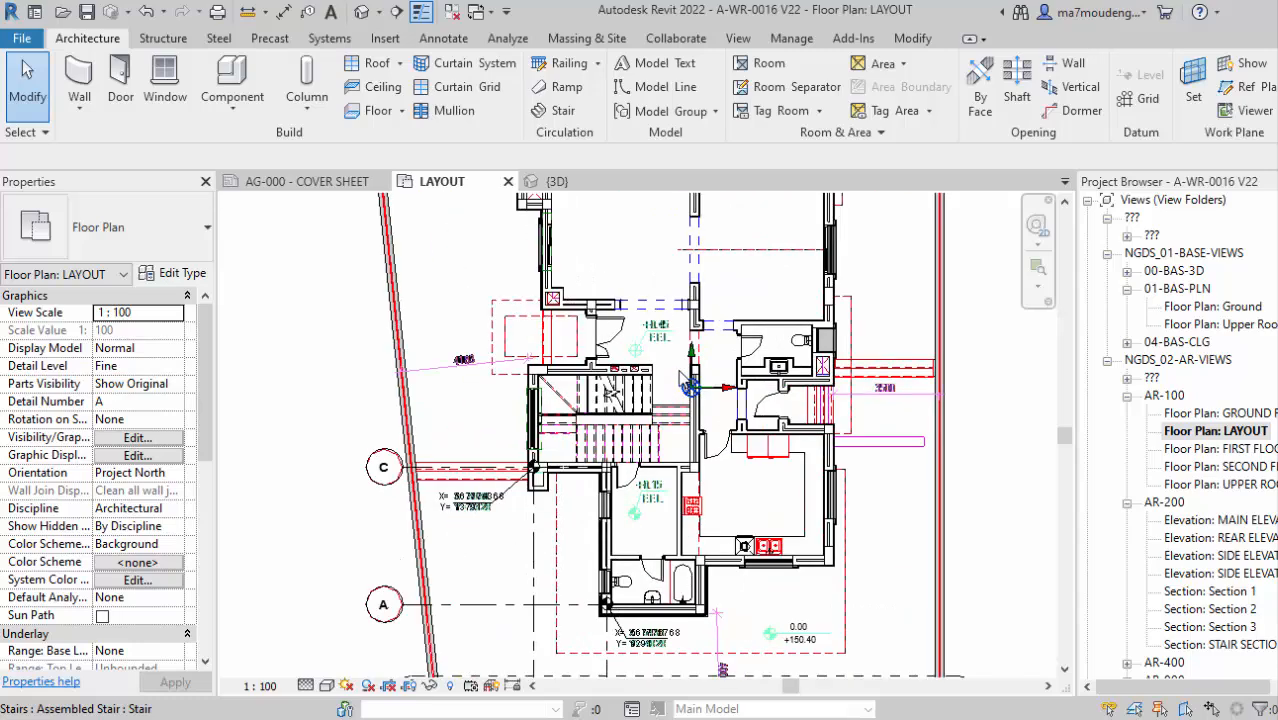
scroll(713, 388, "down", 2)
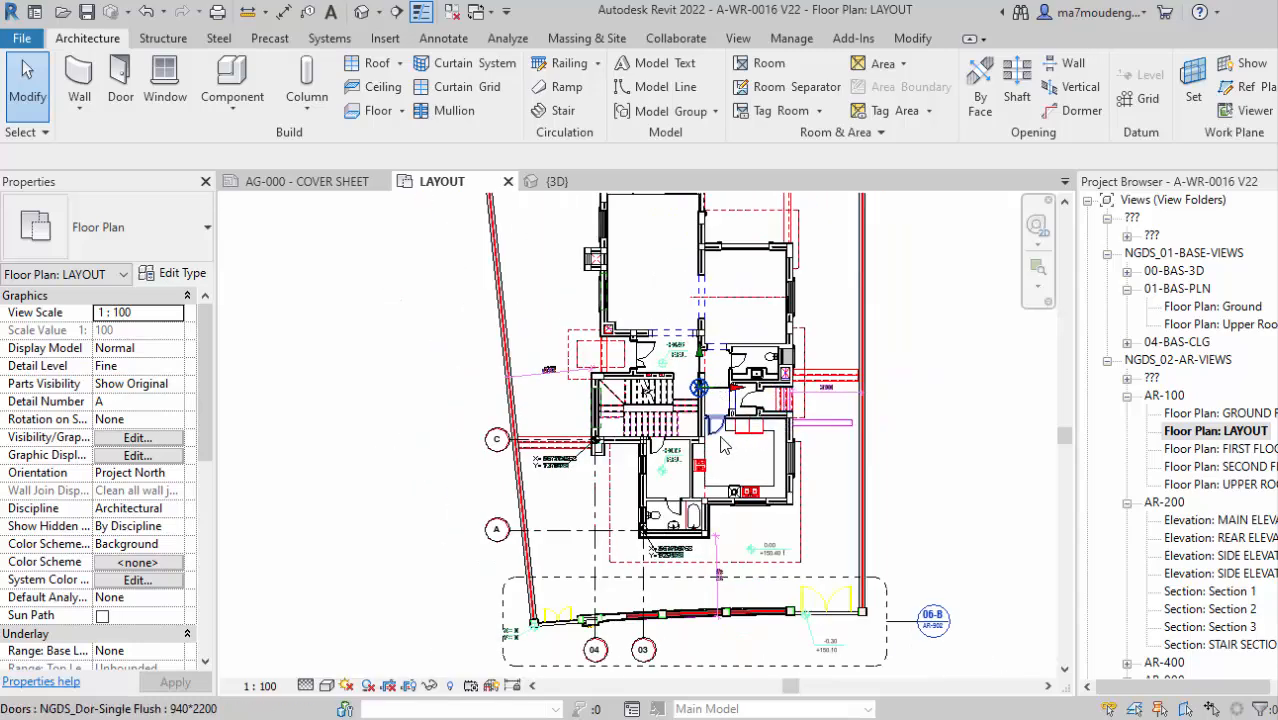
middle_click_drag(735, 450, 757, 498)
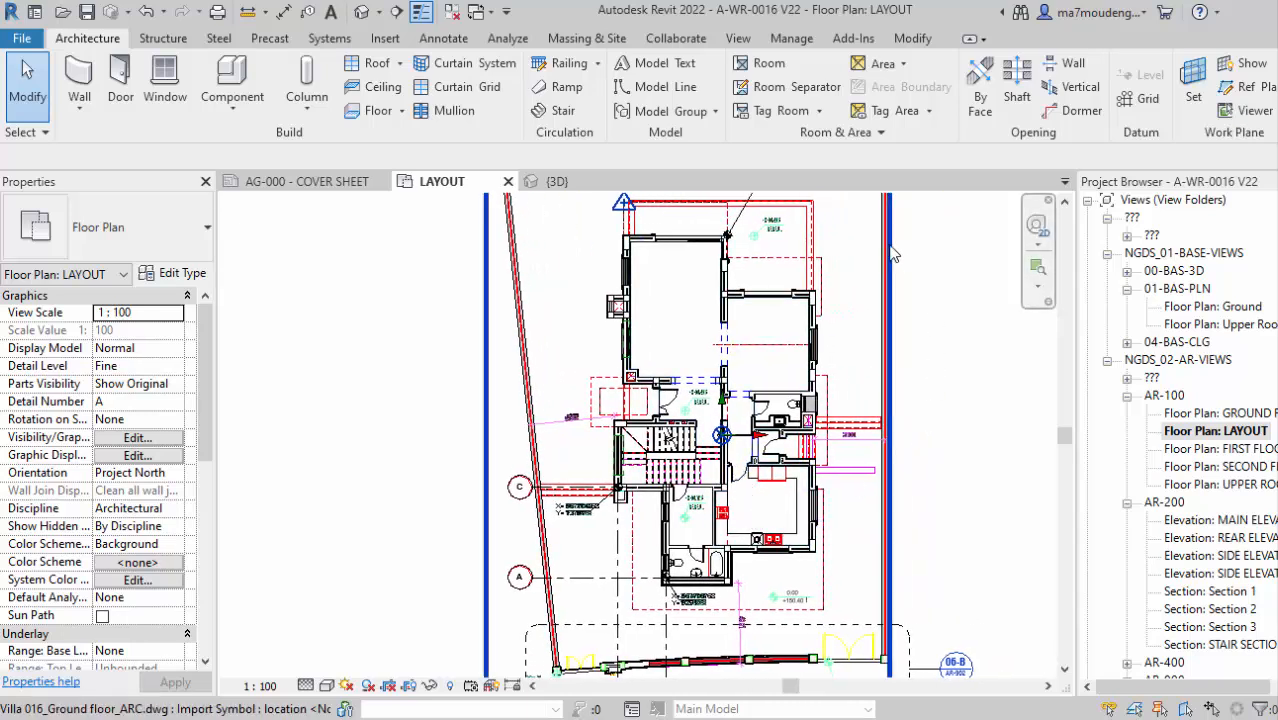
scroll(738, 436, "up", 4)
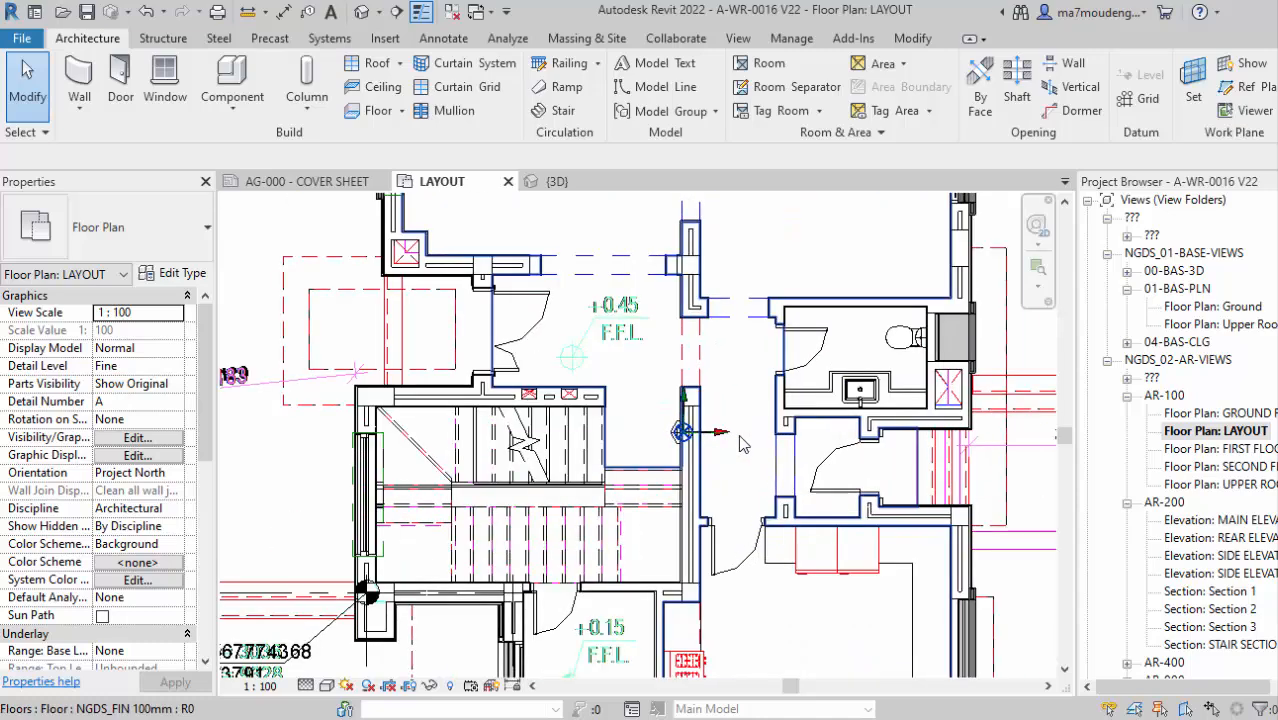
middle_click_drag(726, 518, 797, 412)
scroll(800, 360, "down", 2)
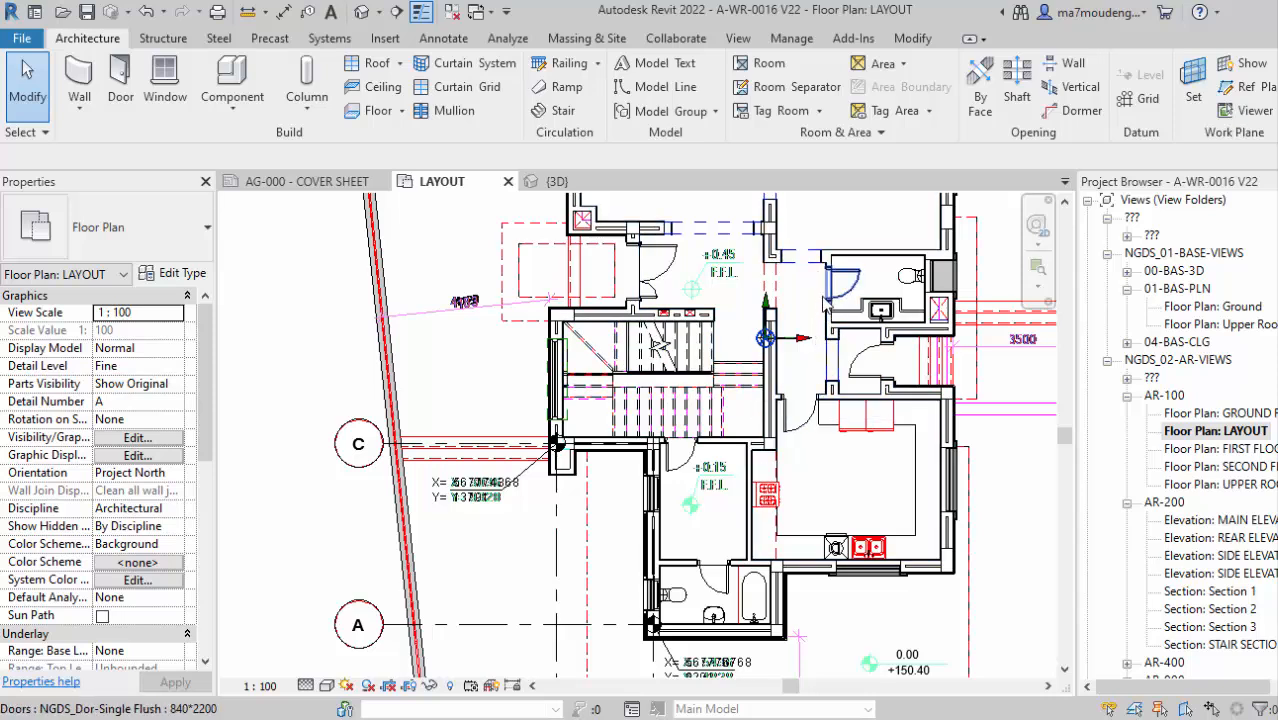
middle_click_drag(843, 283, 853, 462)
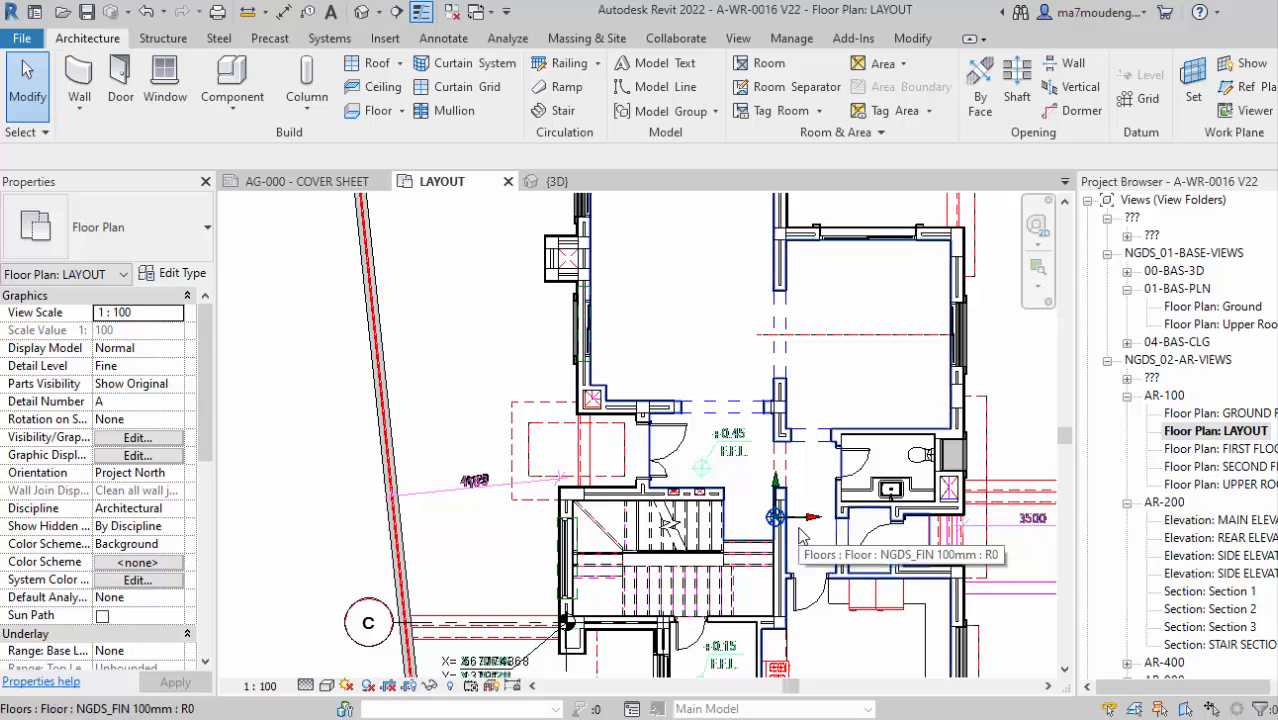
middle_click_drag(808, 528, 848, 432)
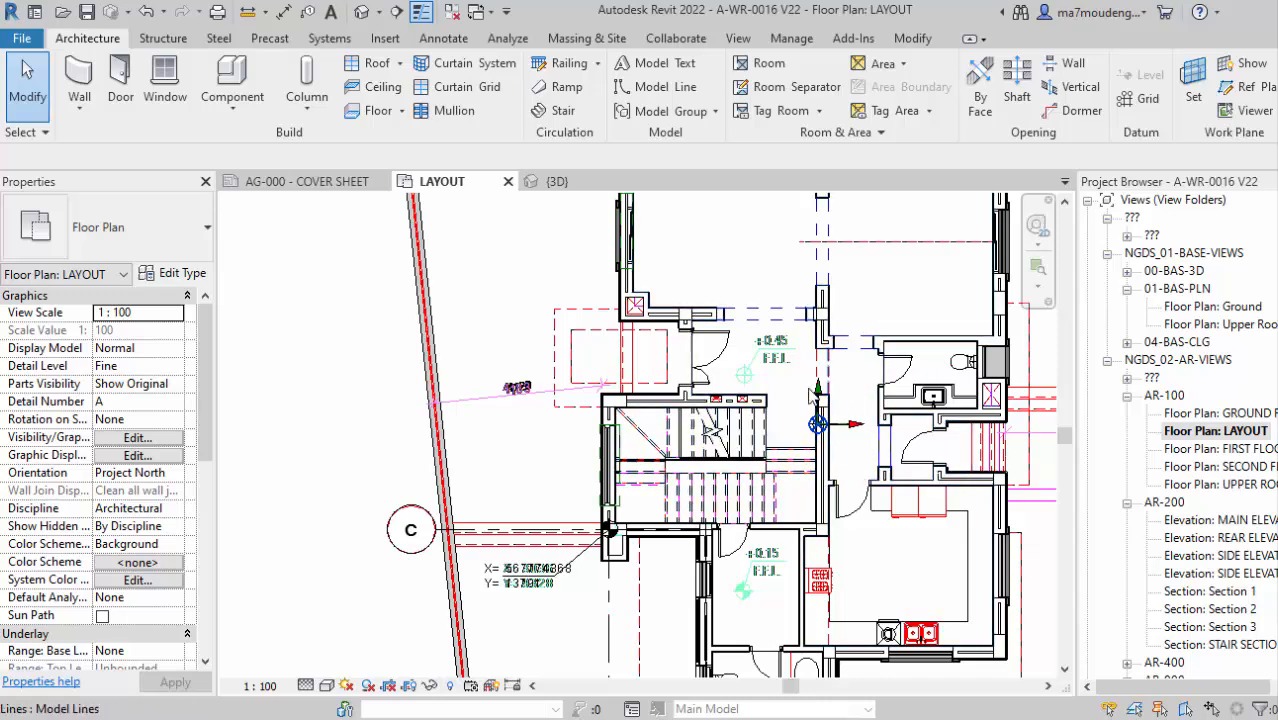
scroll(815, 430, "up", 5)
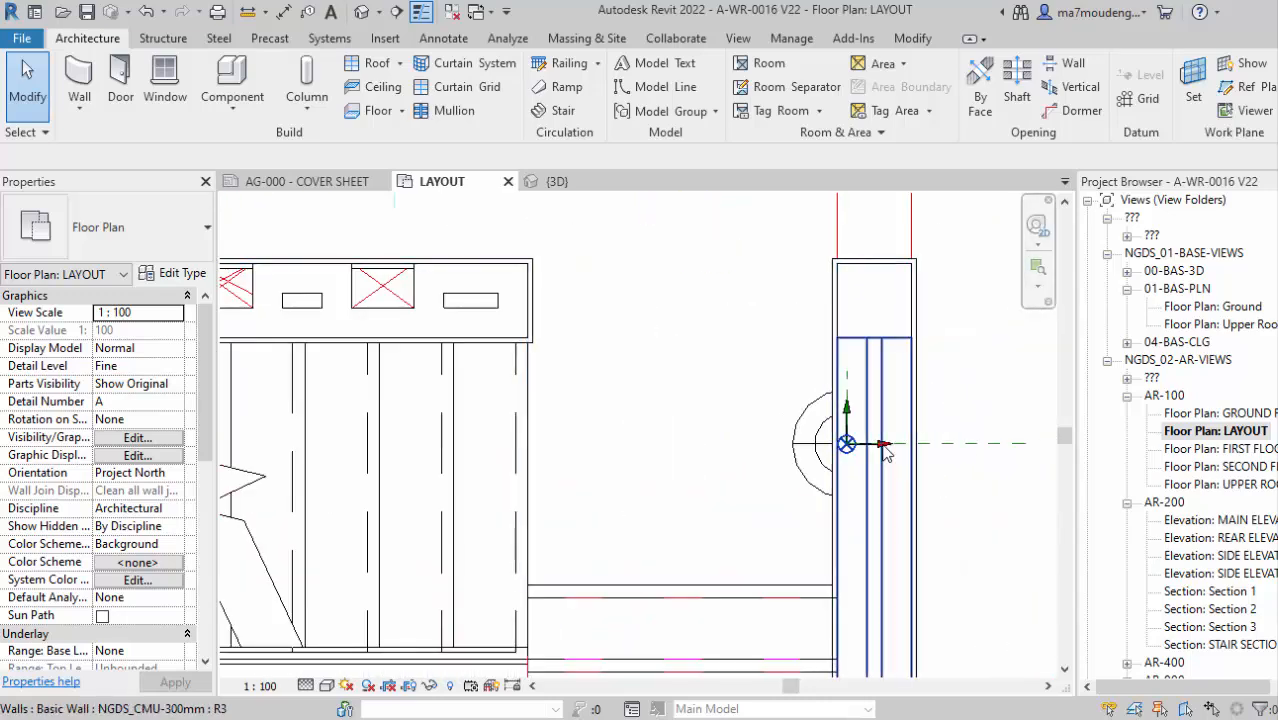
scroll(895, 458, "down", 3)
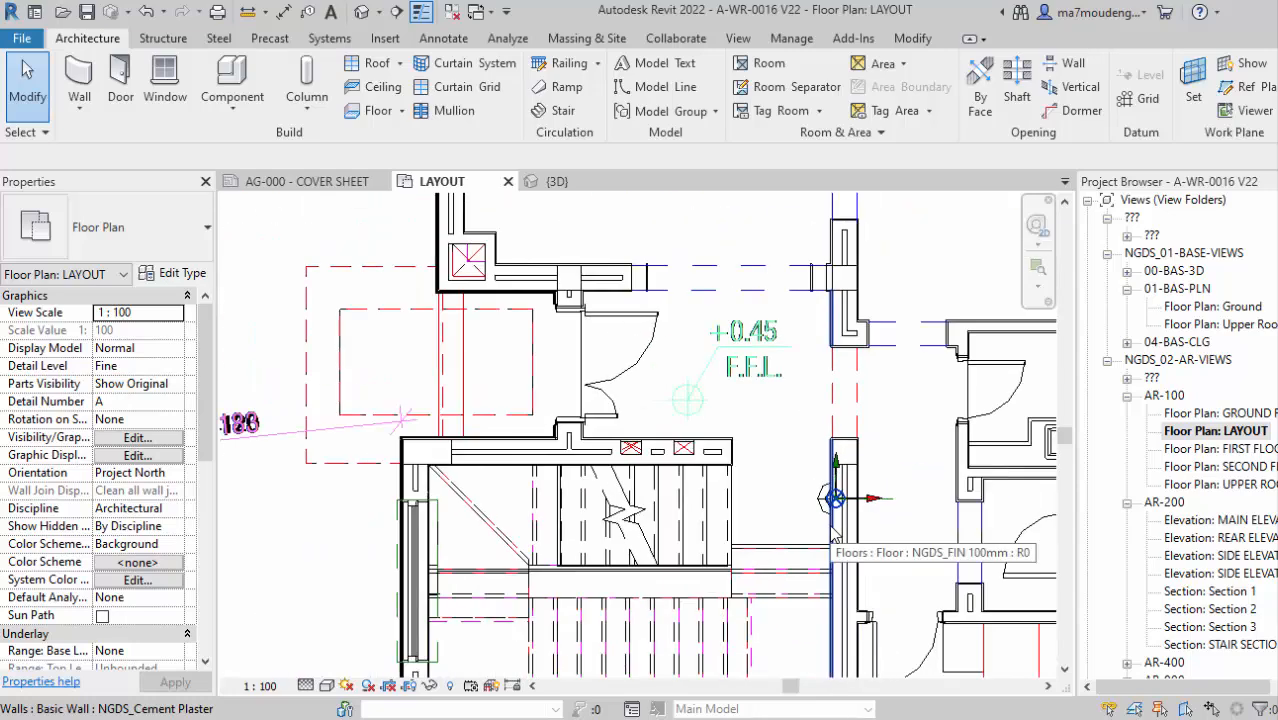
middle_click_drag(932, 442, 880, 532)
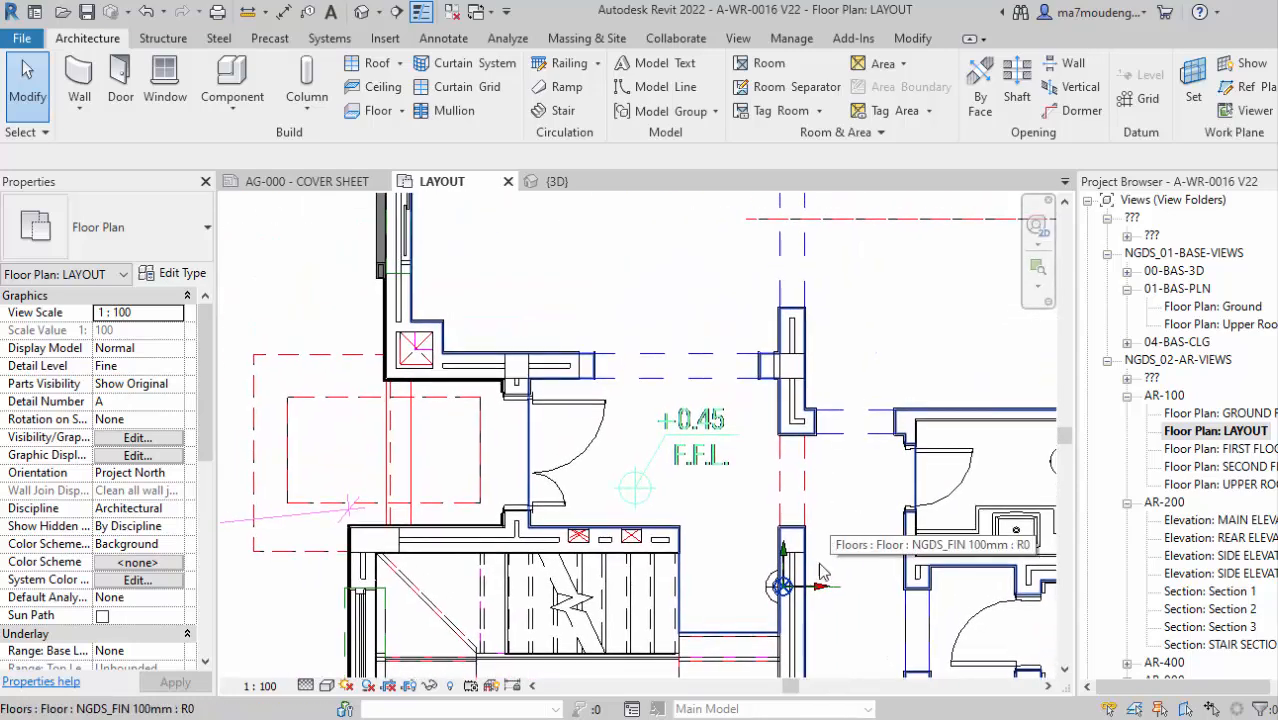
middle_click_drag(850, 490, 843, 563)
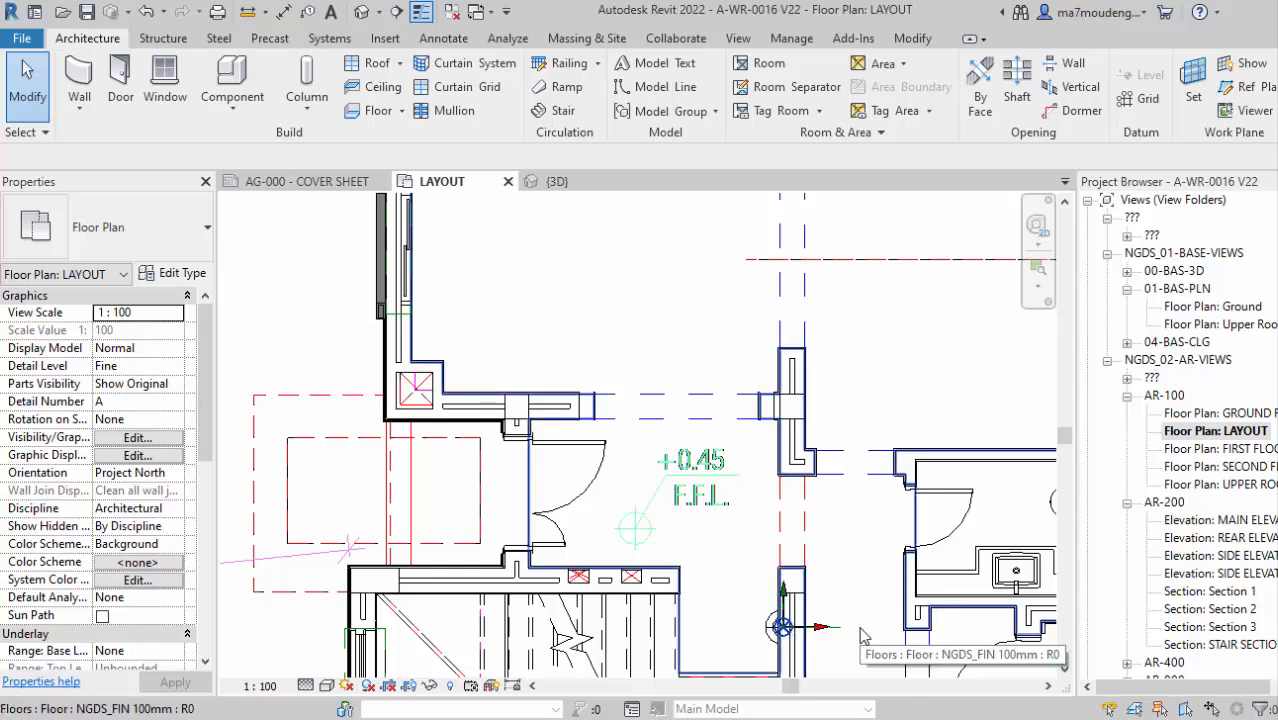
middle_click_drag(861, 504, 870, 522)
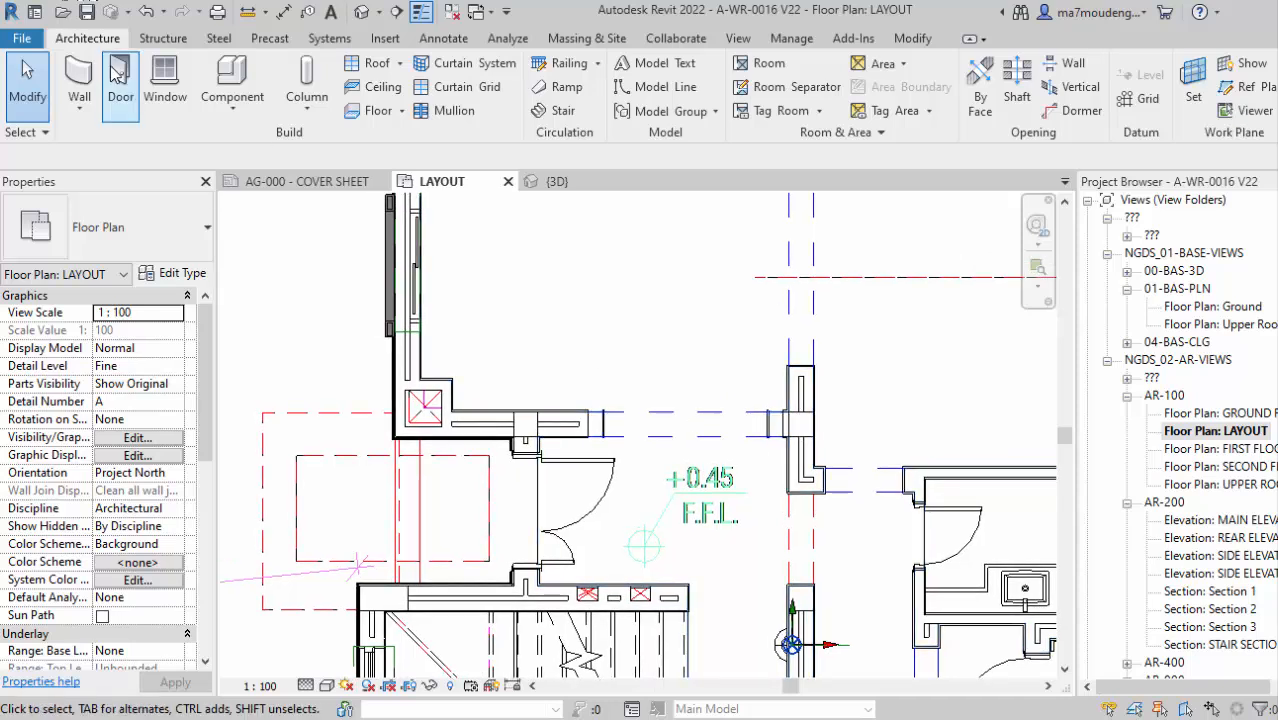
Place a horizontal spot coordinate on the upper-left corner of the short wall above the entrance hall, with its leader up and to the right.
left_click(443, 38)
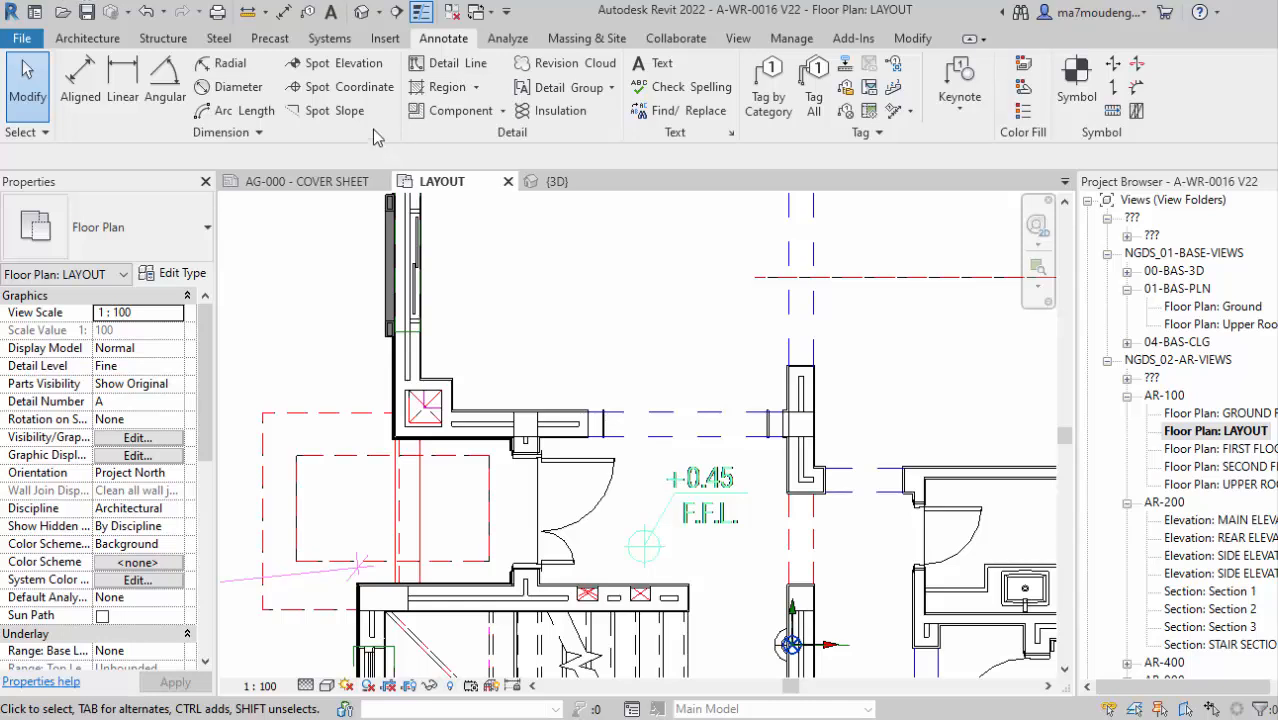
left_click(321, 90)
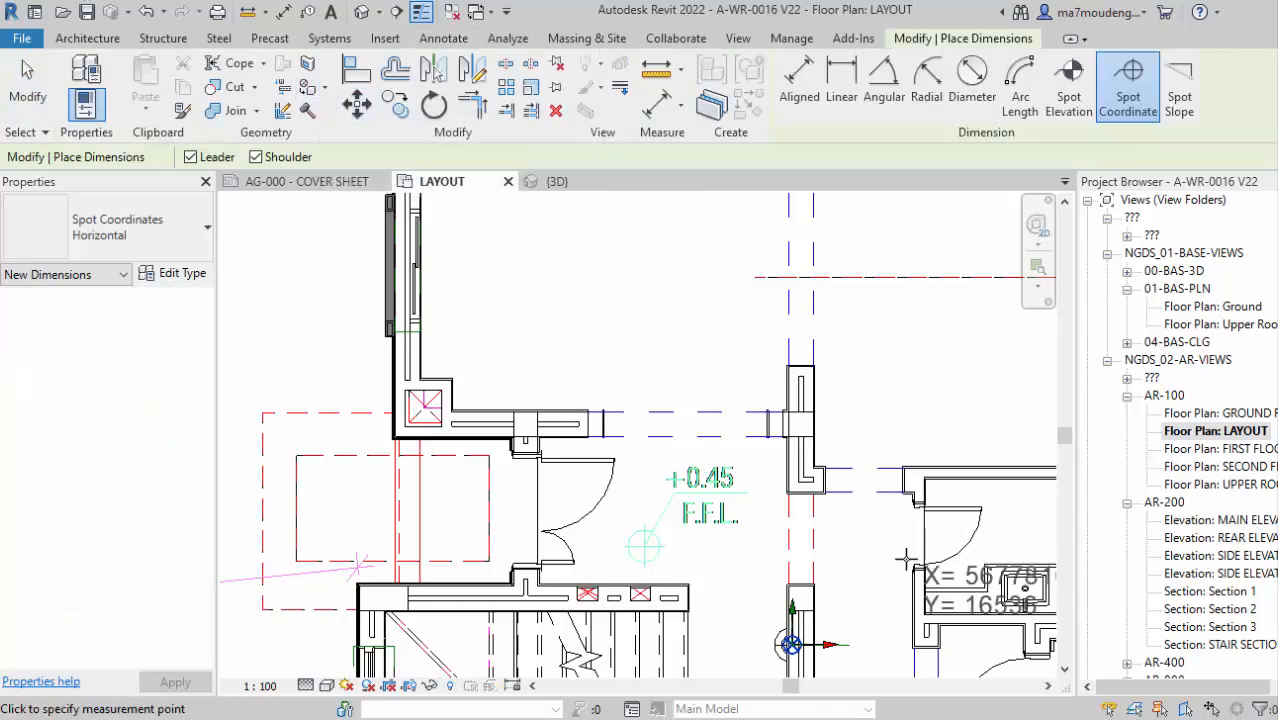
left_click(789, 367)
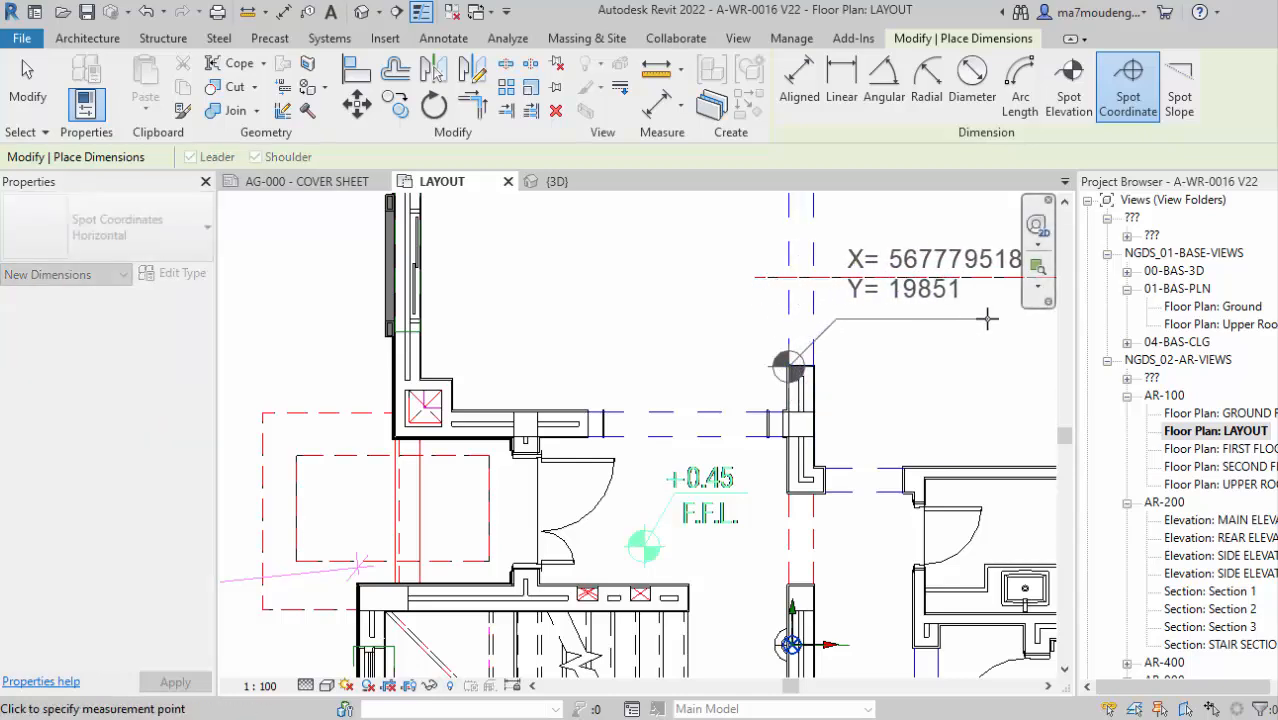
left_click(987, 318)
middle_click_drag(893, 335, 840, 400)
key("Escape")
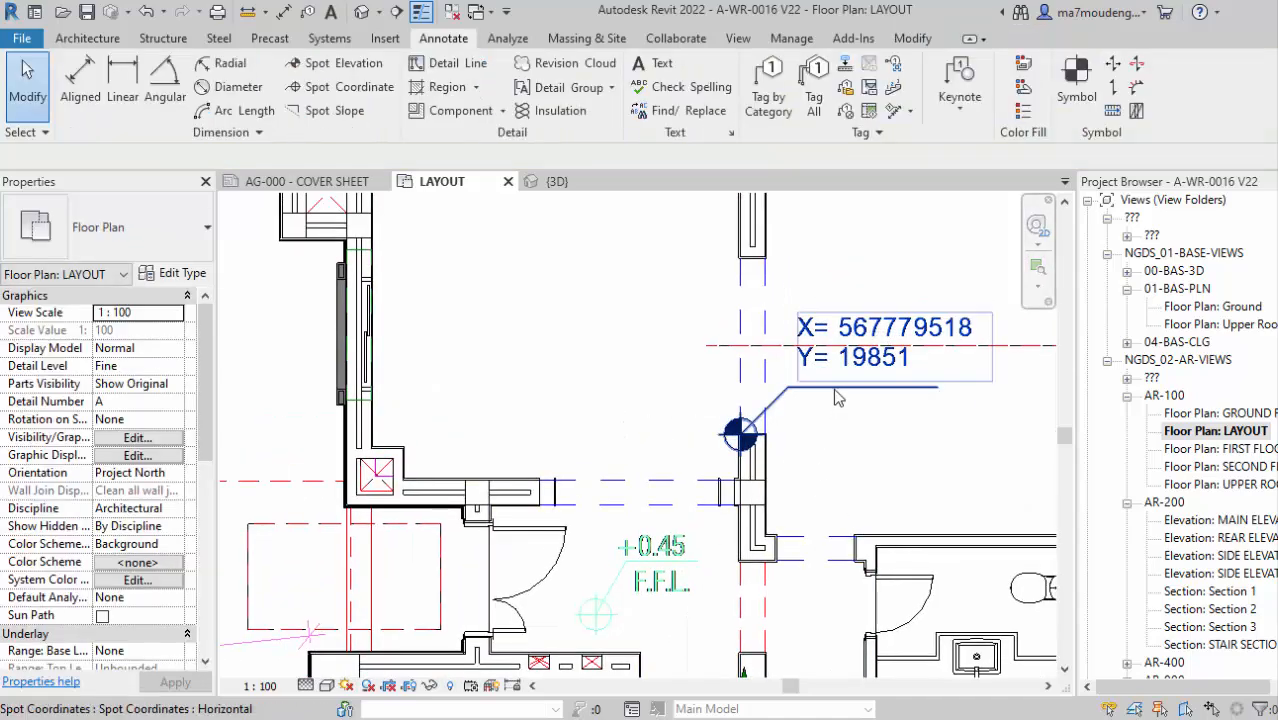
Set the coordinate base of the new spot coordinate's Horizontal type to Project Base Point.
left_click(836, 390)
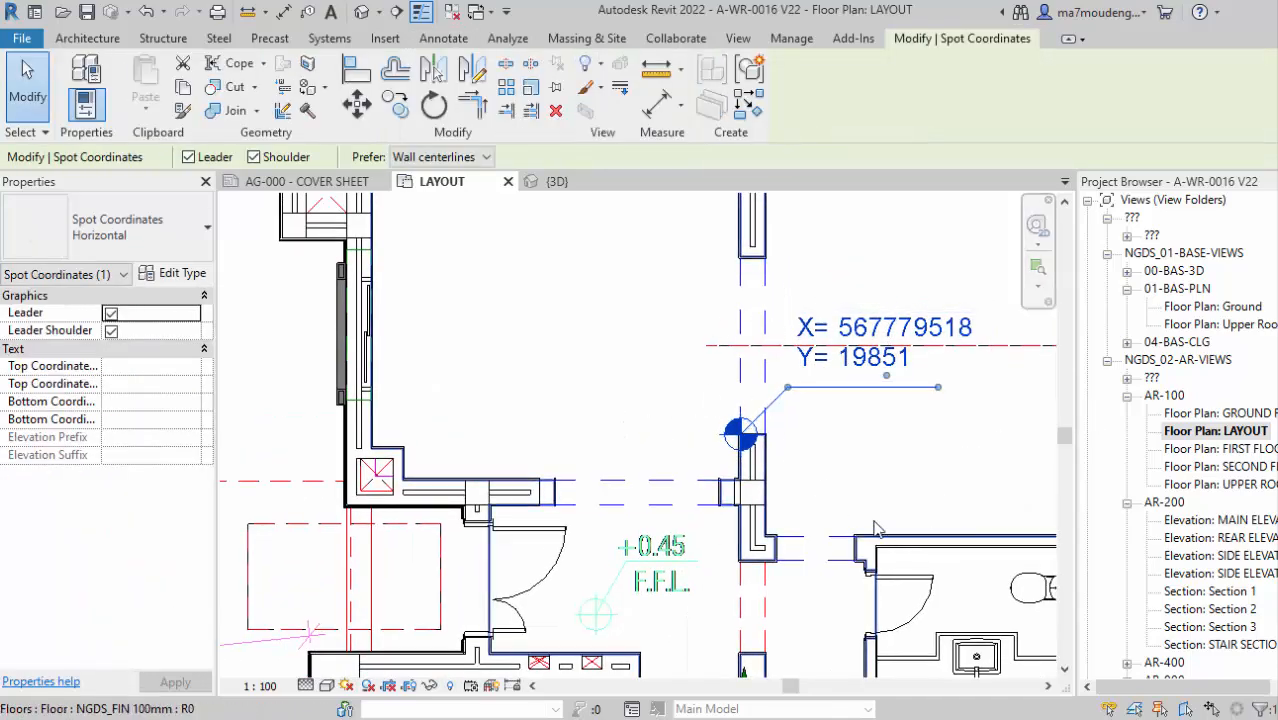
left_click(190, 285)
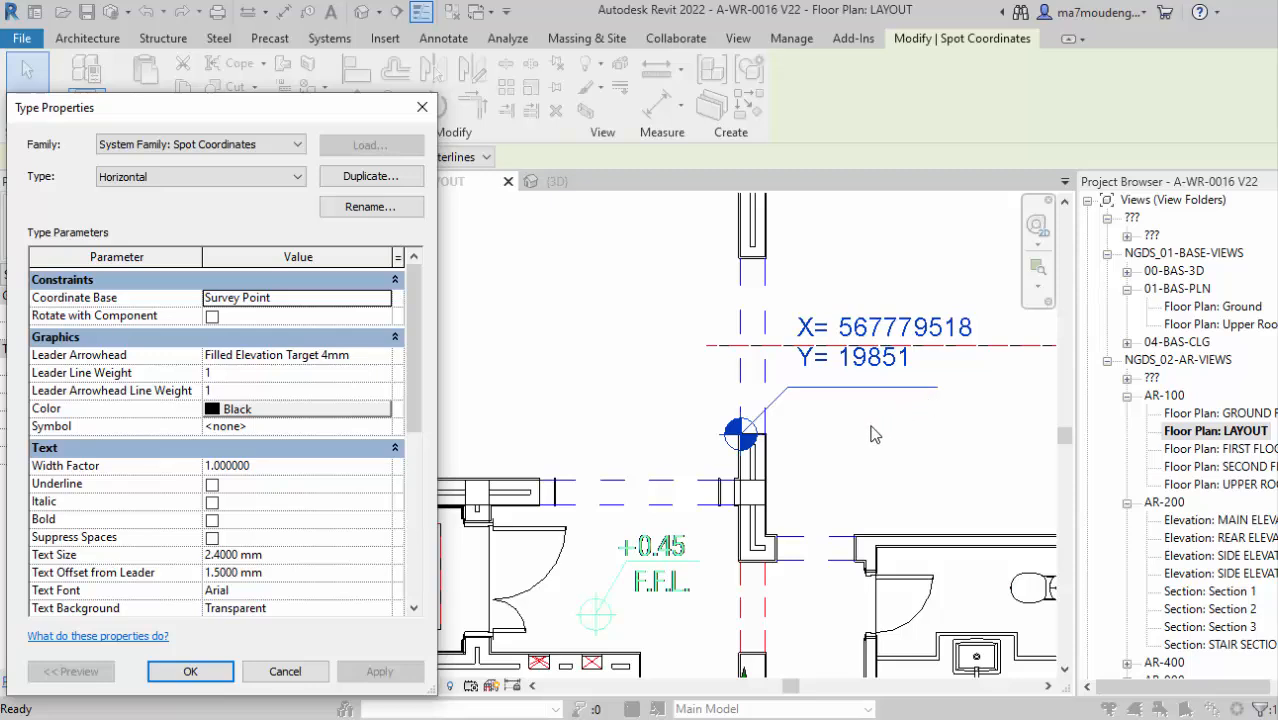
left_click(385, 308)
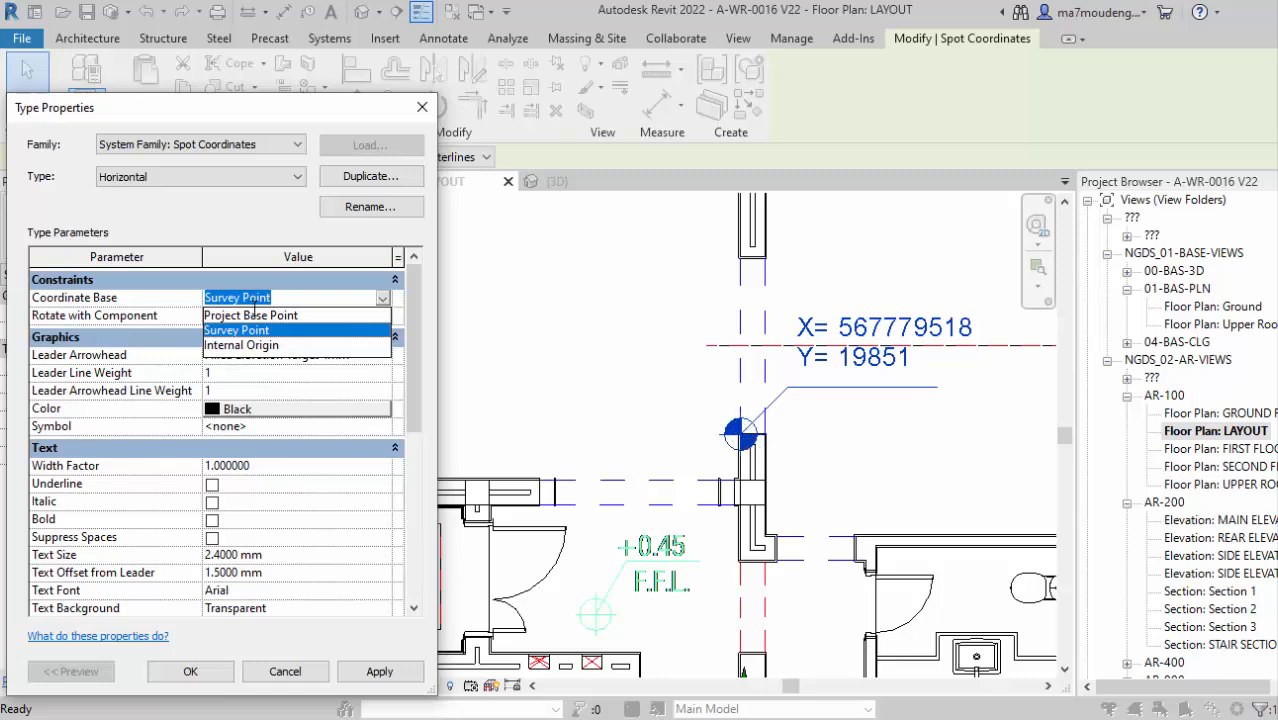
left_click(252, 315)
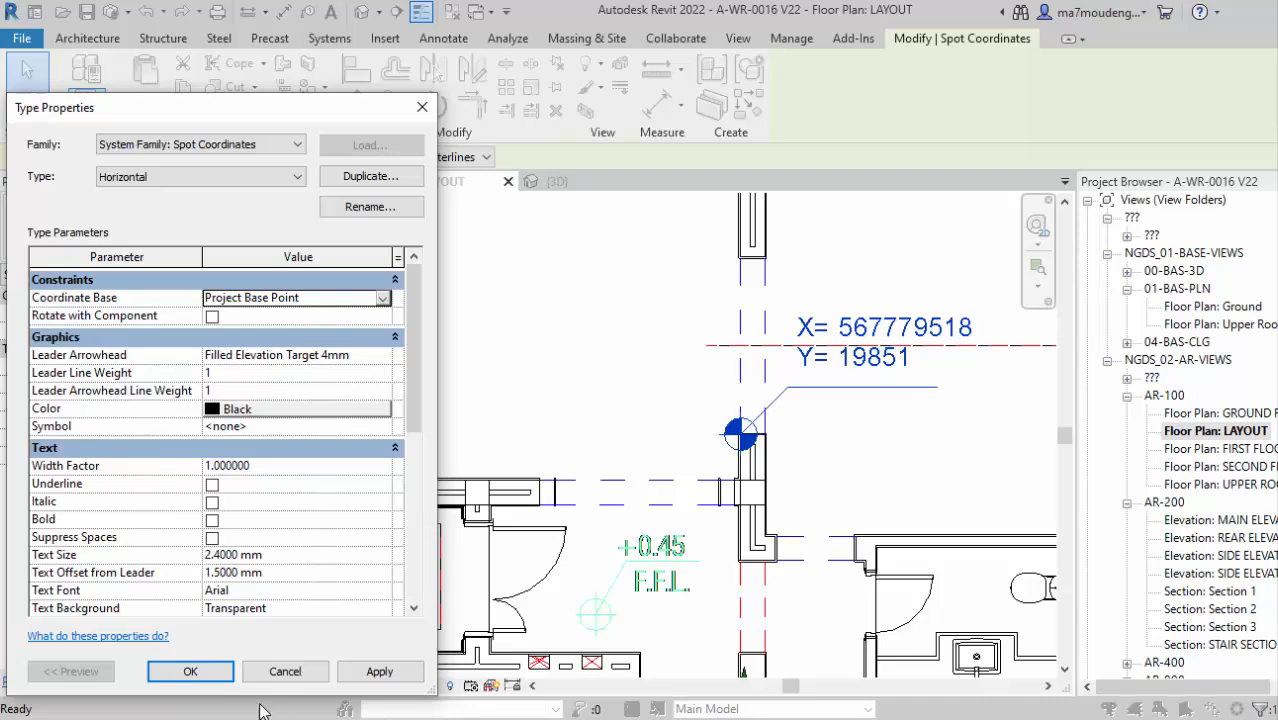
left_click(190, 671)
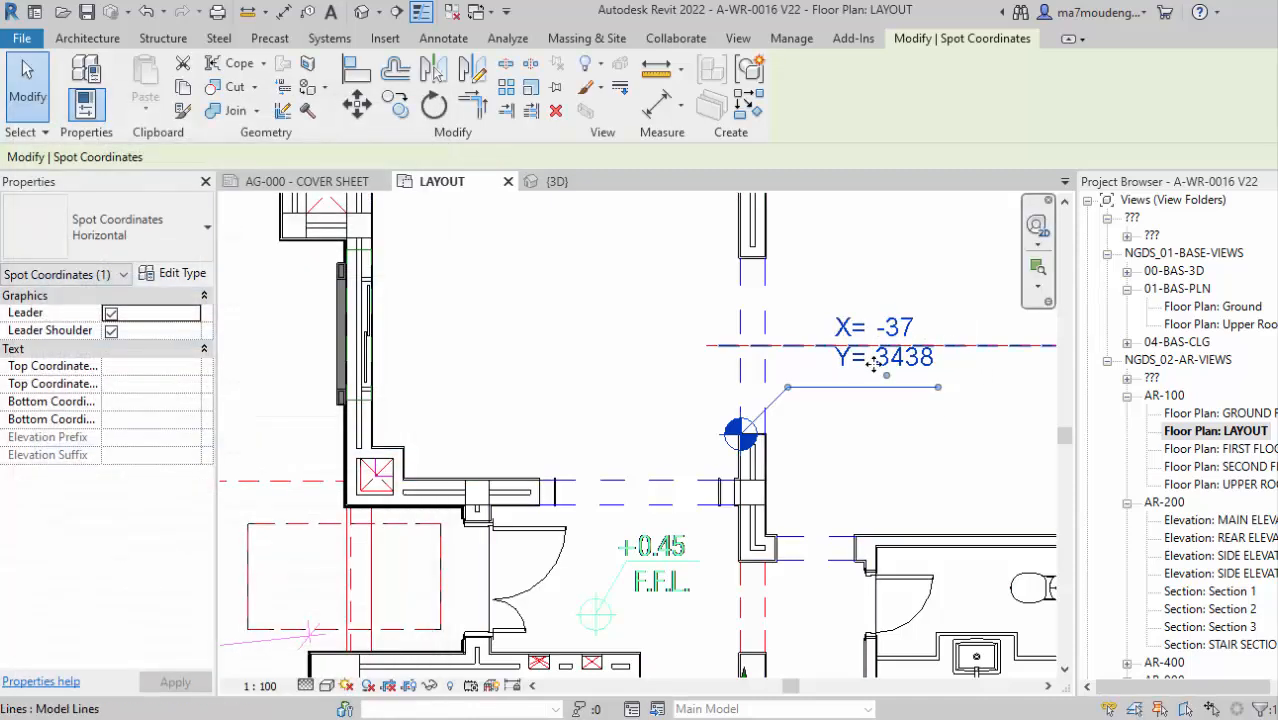
Apply Internal Origin as the Horizontal spot coordinate type's coordinate base, and switch it back to Project Base Point.
scroll(873, 366, "up", 2)
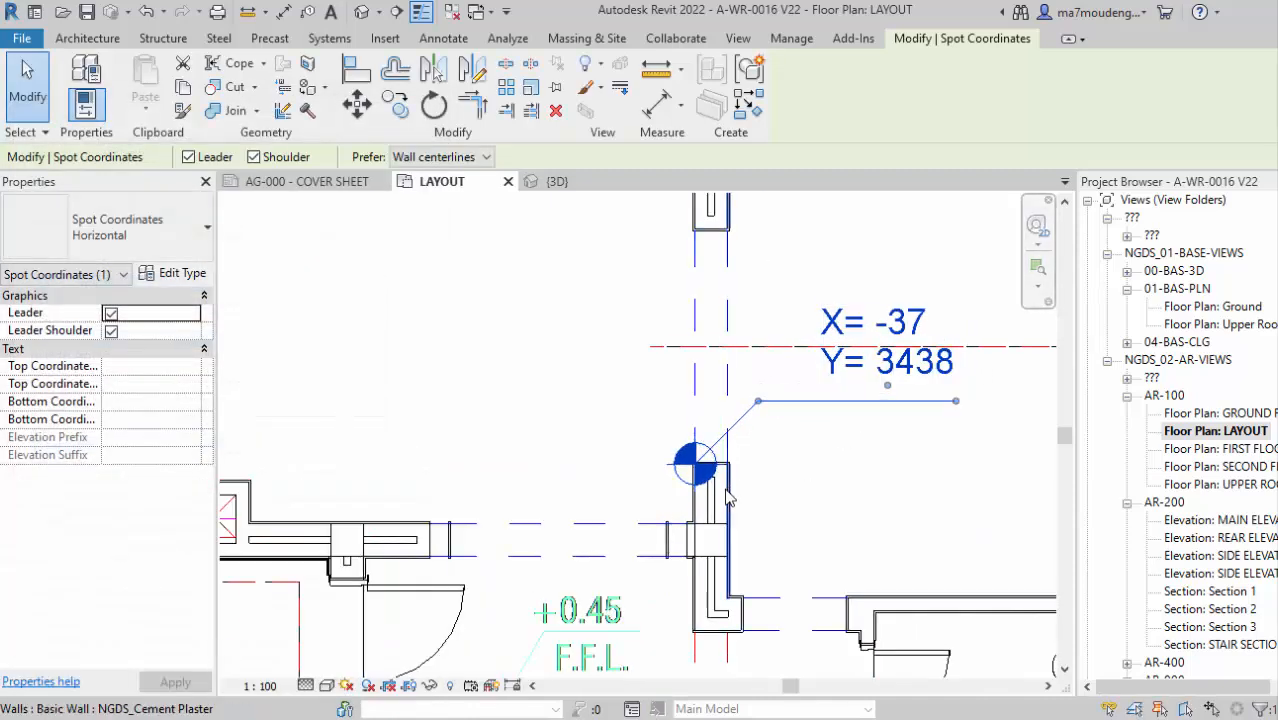
scroll(728, 498, "down", 3)
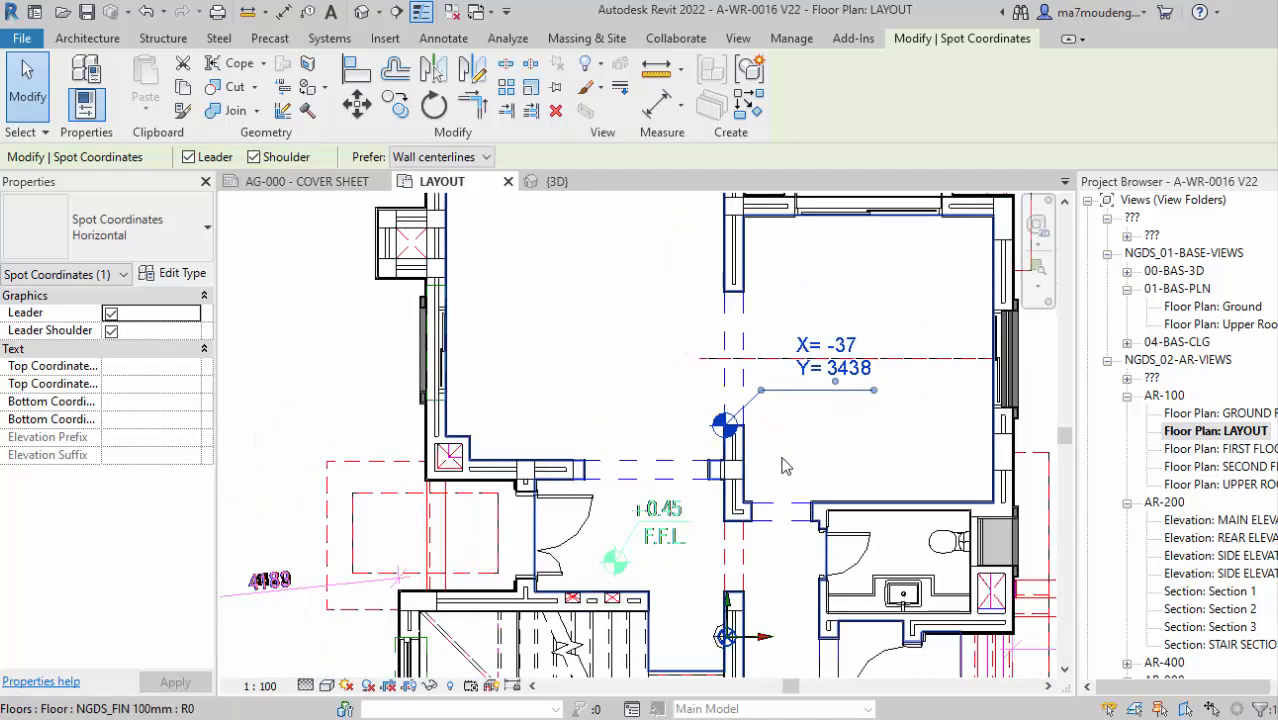
scroll(735, 585, "up", 2)
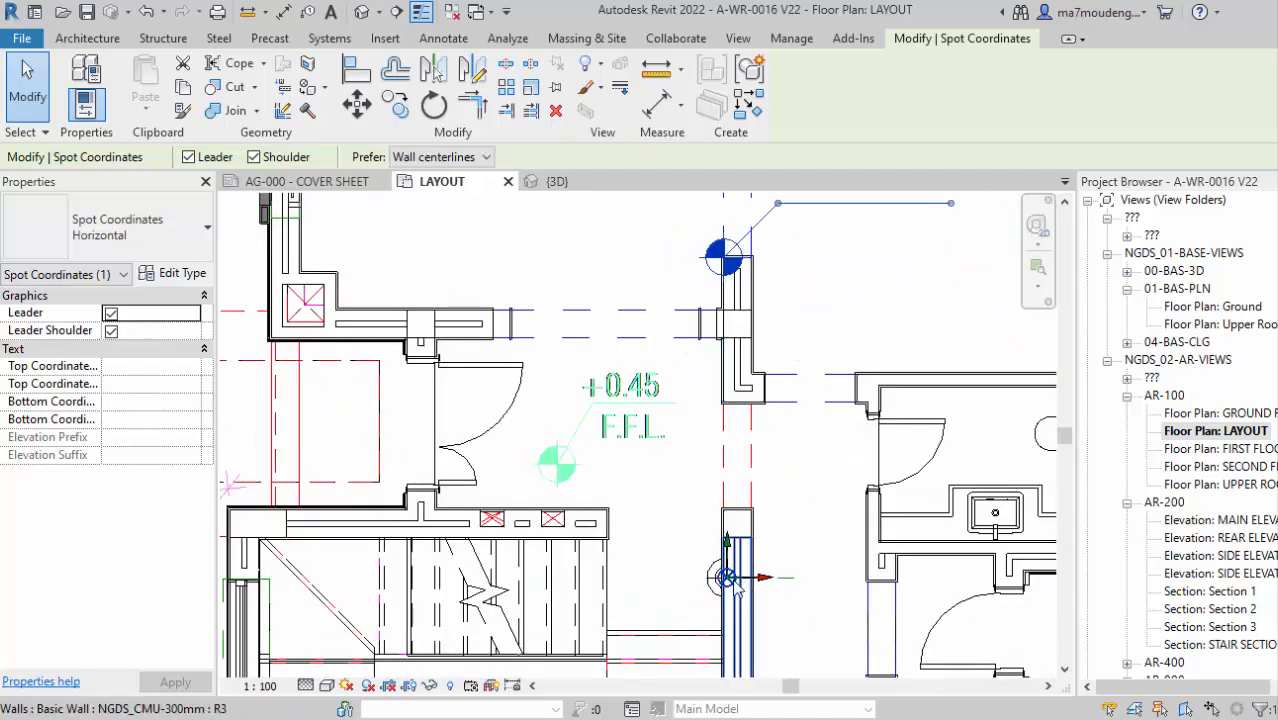
scroll(876, 212, "down", 1)
middle_click_drag(876, 261, 856, 434)
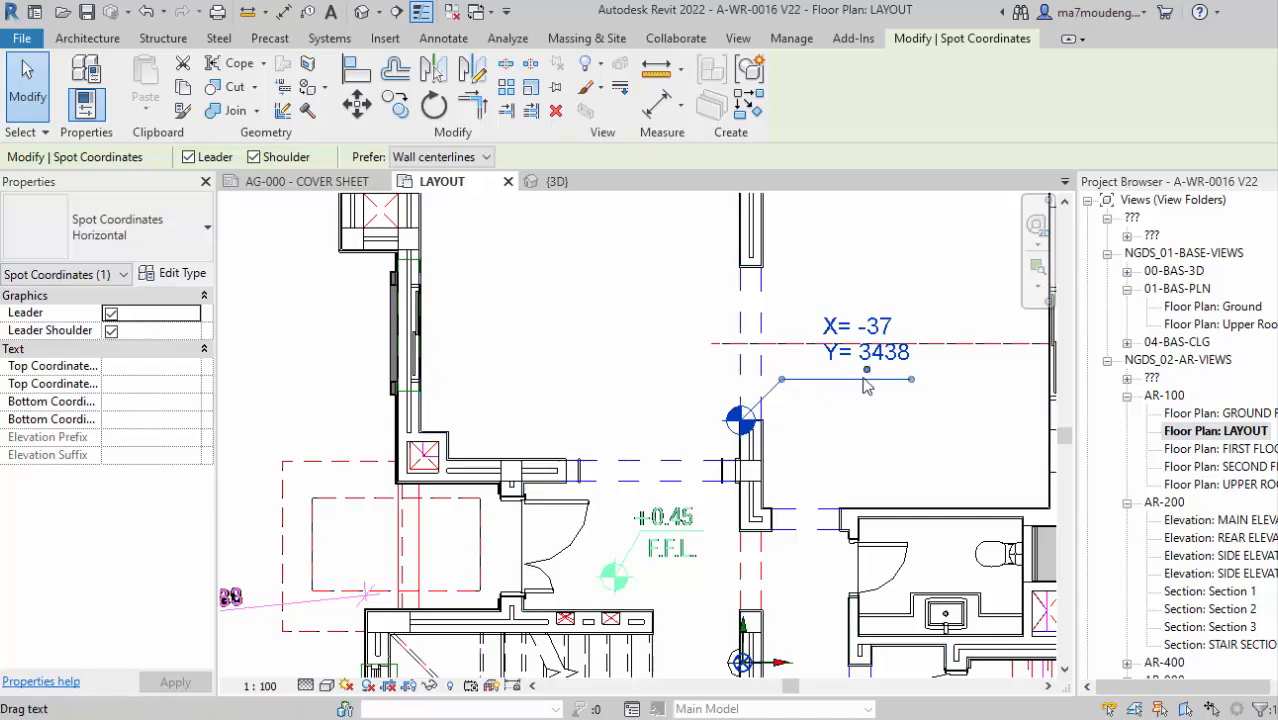
left_click(174, 273)
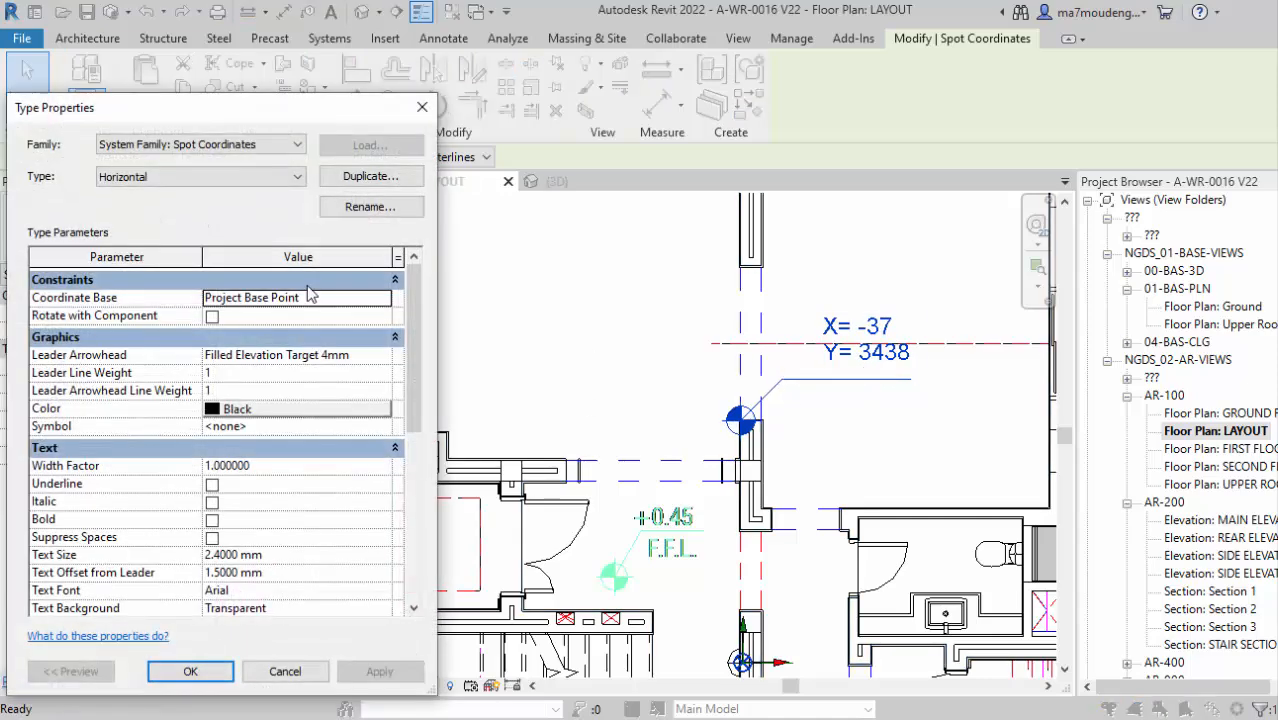
left_click(382, 296)
left_click(382, 298)
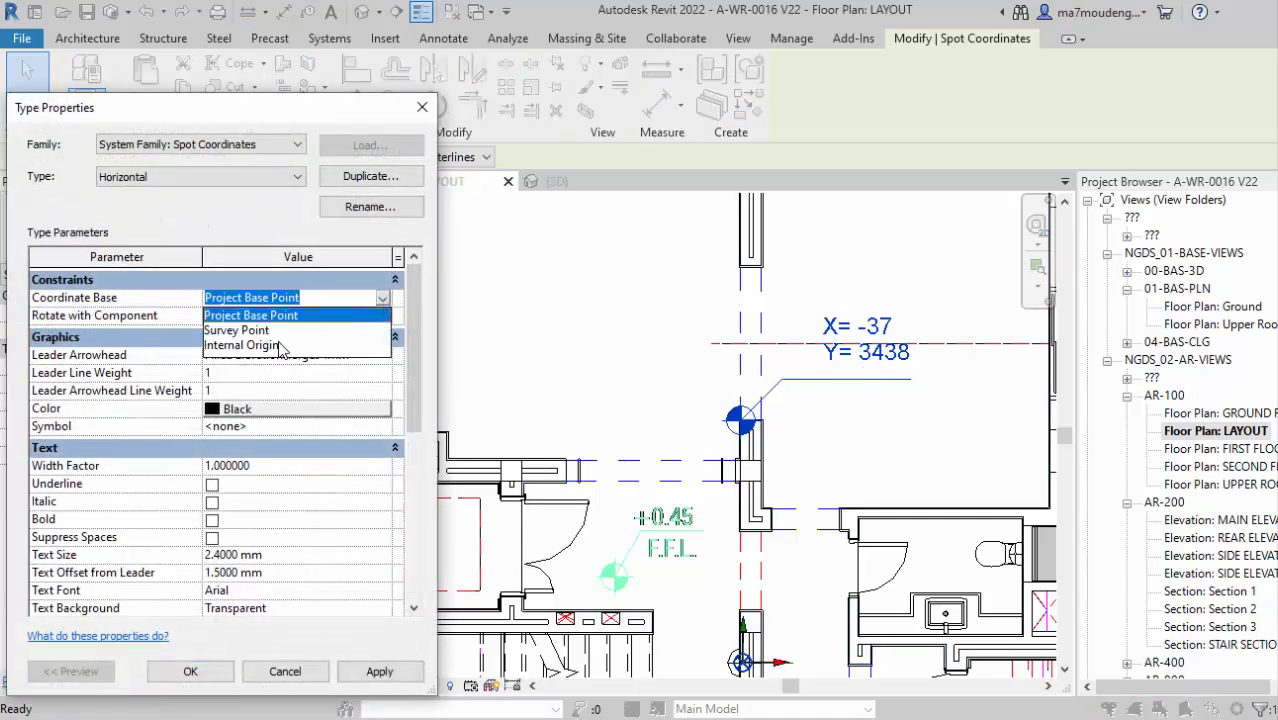
left_click(243, 345)
left_click(379, 671)
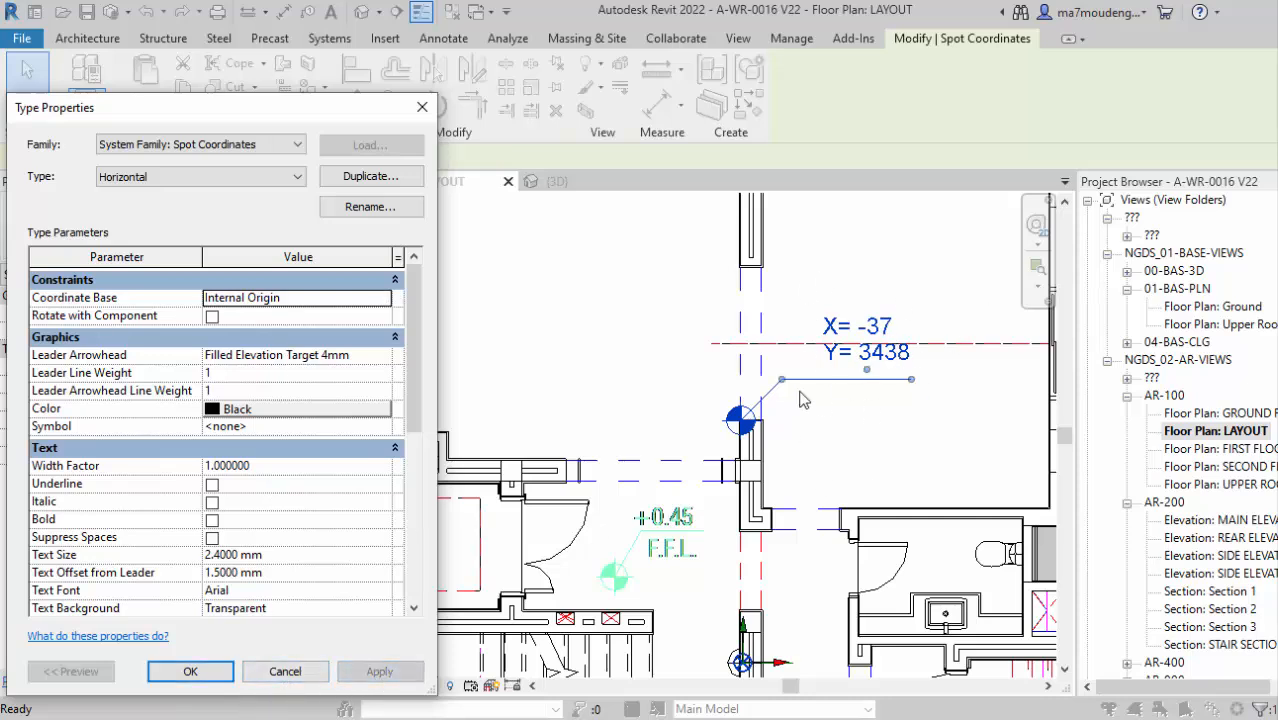
double_click(390, 299)
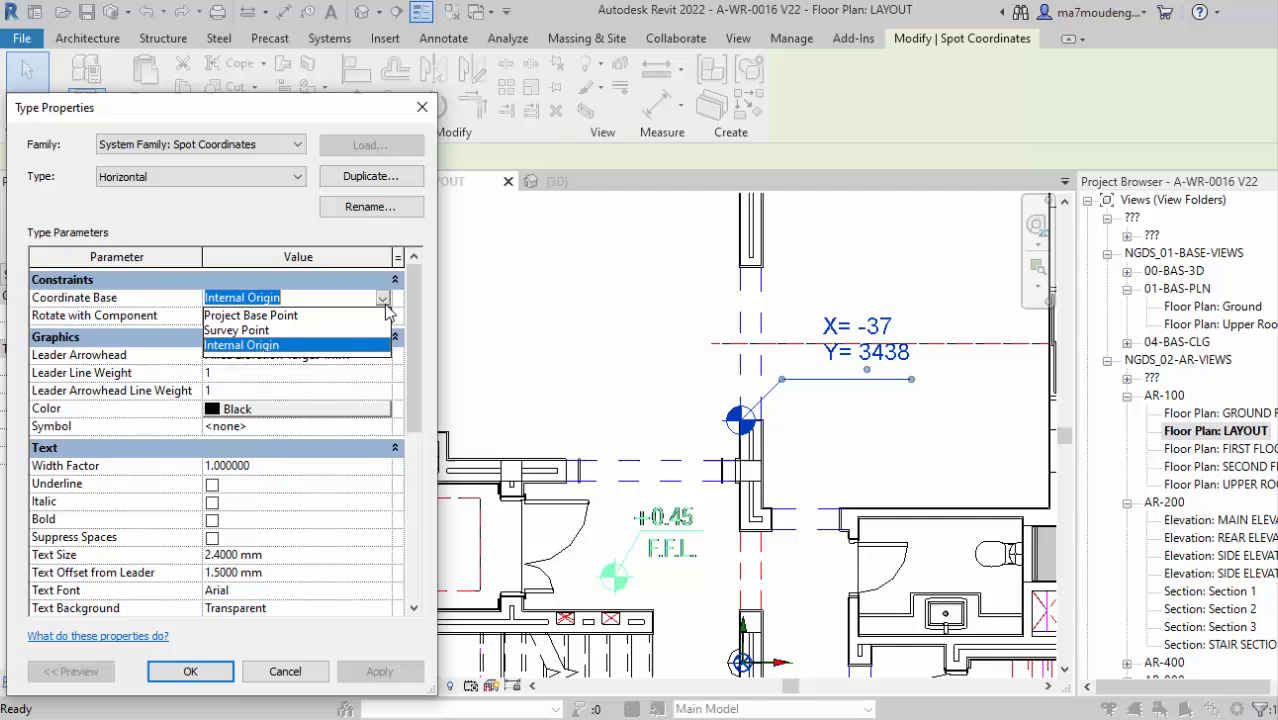
left_click(250, 316)
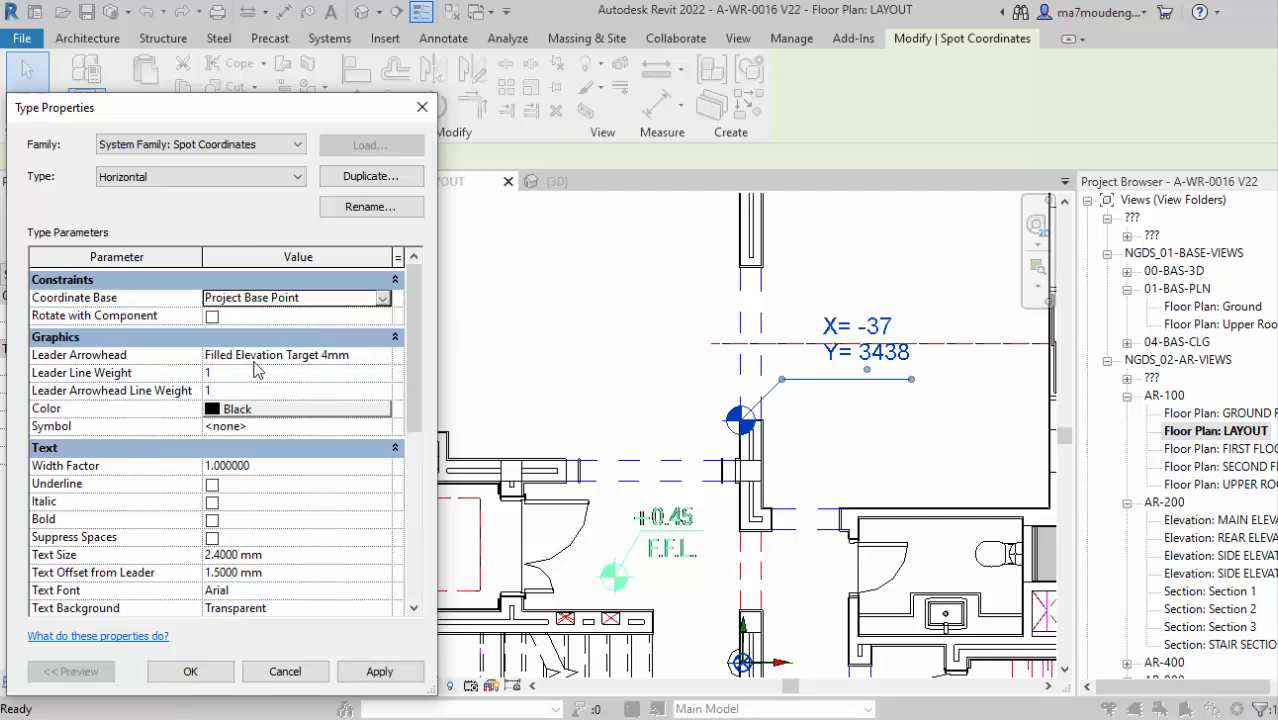
left_click(190, 671)
Examine the spot coordinates at grids C and A and the site corner against the origin marker beside the stair.
scroll(846, 472, "down", 5)
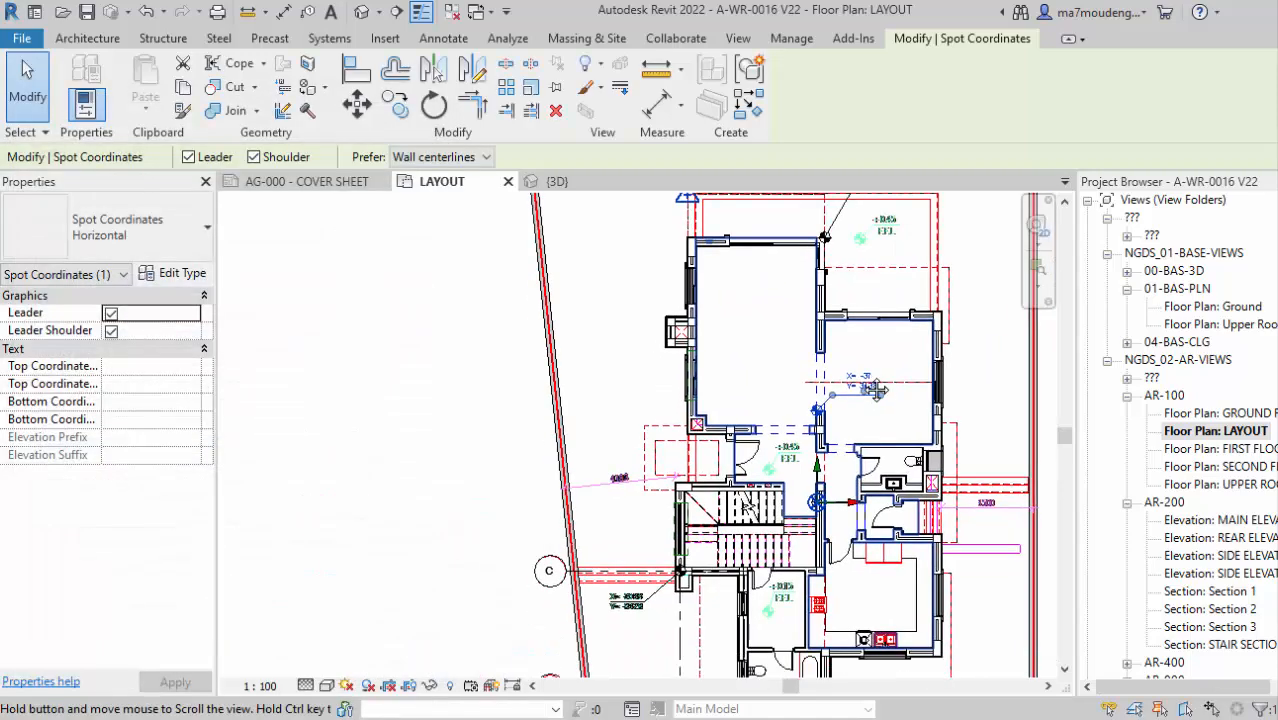
middle_click_drag(846, 472, 809, 437)
middle_click_drag(775, 513, 805, 313)
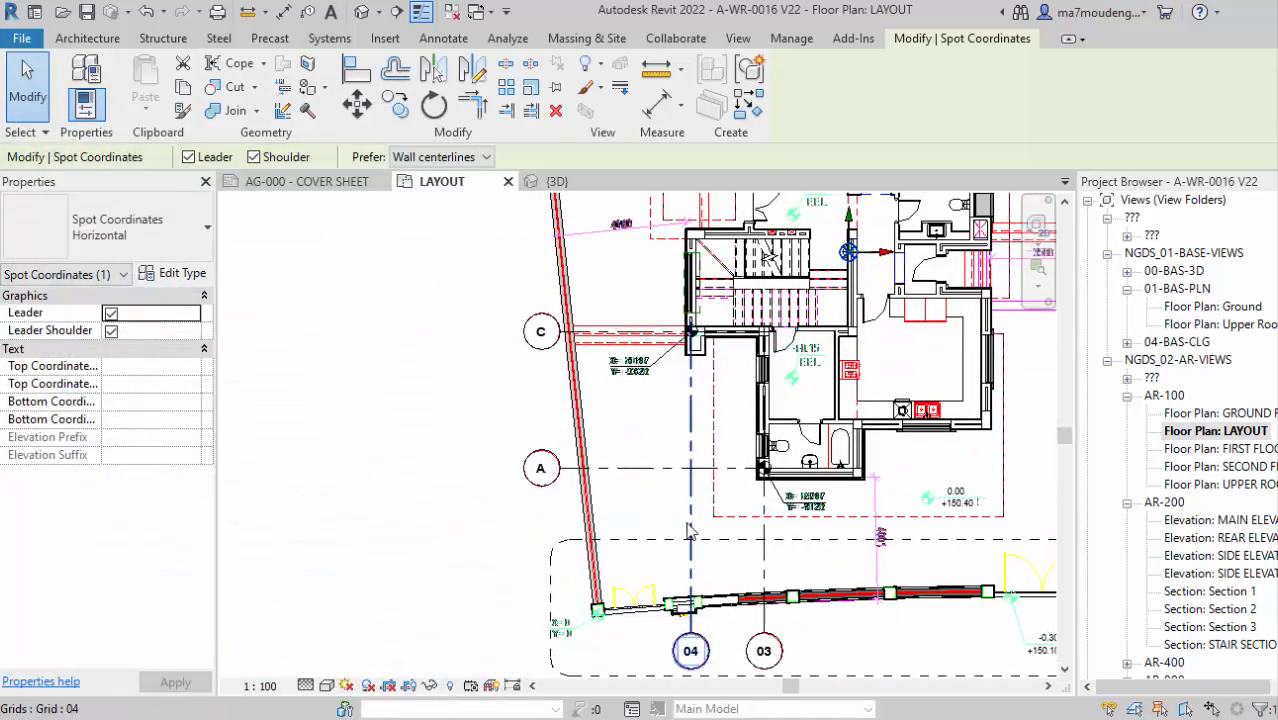
scroll(617, 460, "up", 3)
scroll(890, 362, "down", 3)
middle_click_drag(890, 362, 711, 676)
middle_click_drag(782, 524, 779, 475)
scroll(778, 385, "down", 3)
scroll(778, 476, "up", 3)
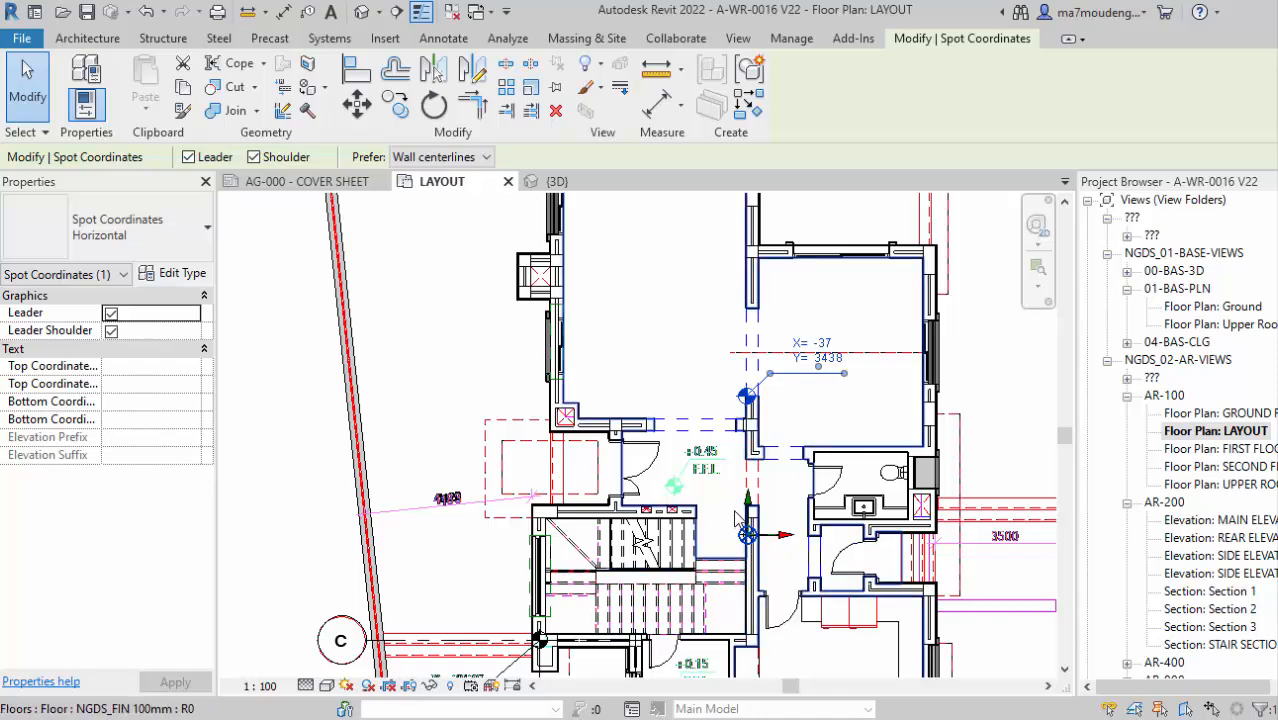
scroll(740, 510, "up", 2)
scroll(765, 555, "up", 1)
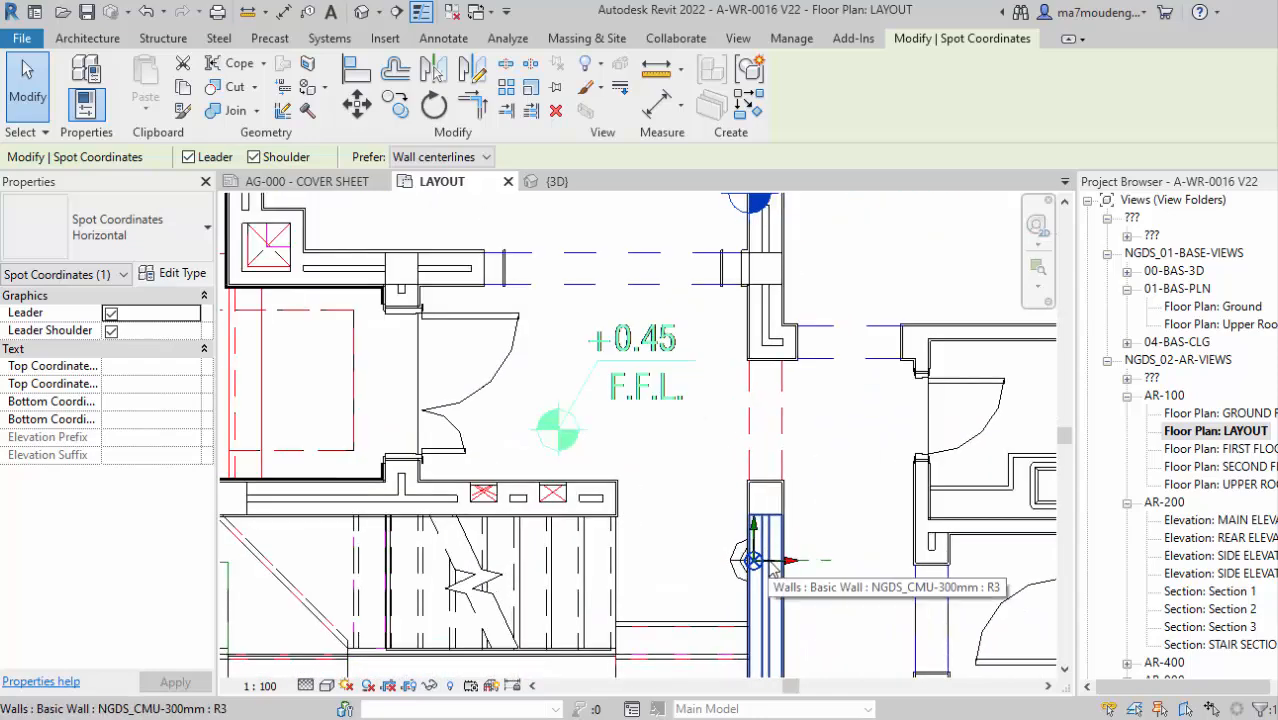
scroll(770, 560, "down", 2)
middle_click_drag(807, 520, 825, 436)
scroll(815, 438, "down", 1)
middle_click_drag(801, 526, 804, 525)
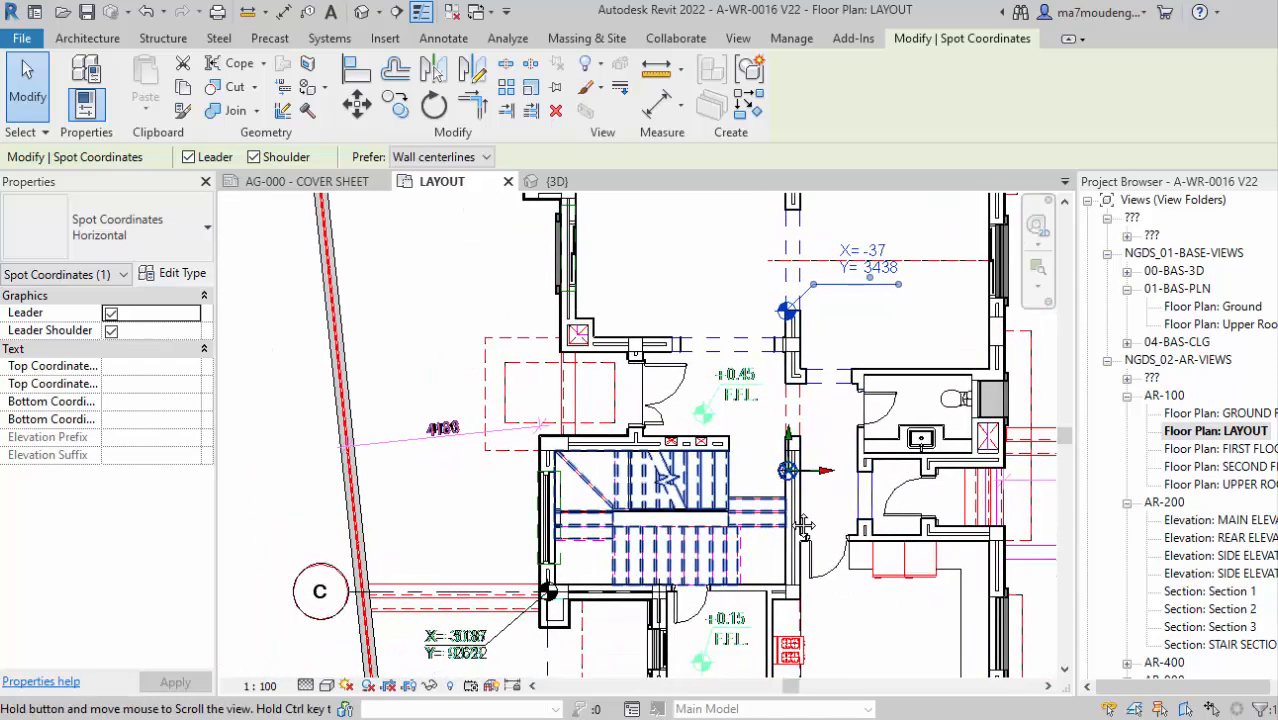
Examine the origin marker on the wall beside the stair and its position relative to the nearby spot coordinate.
scroll(790, 470, "up", 3)
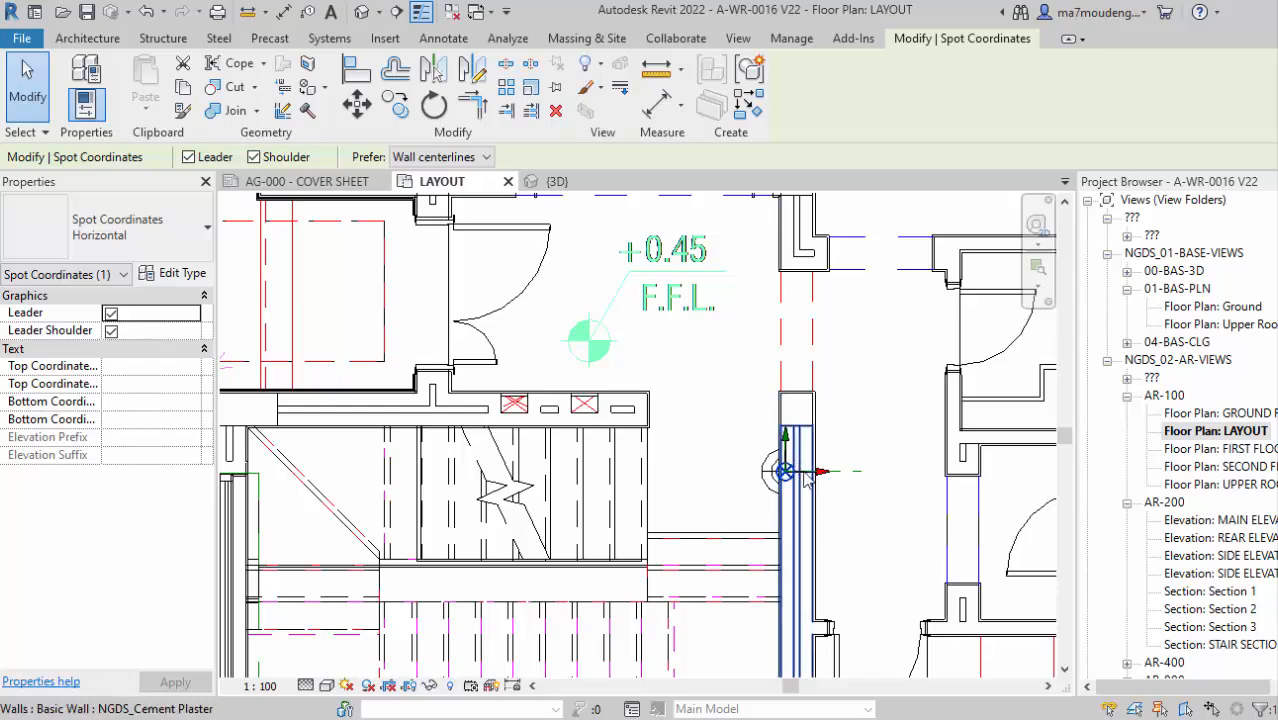
scroll(808, 480, "down", 3)
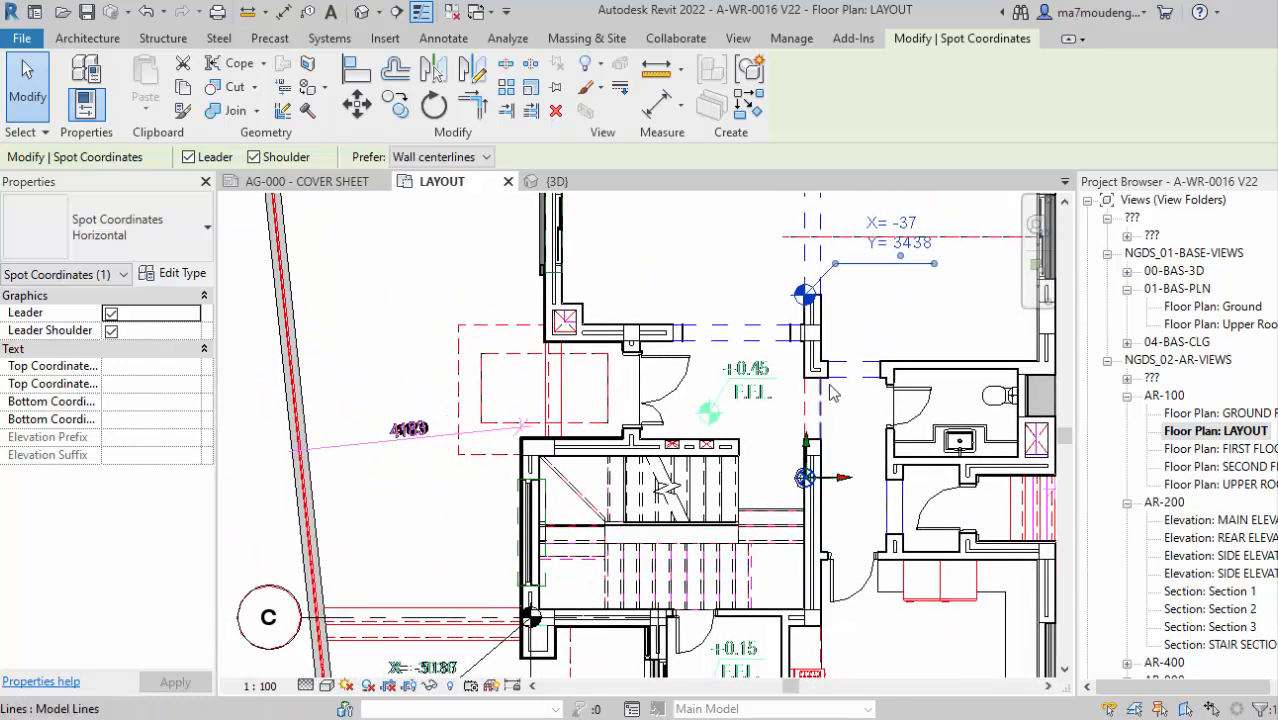
middle_click_drag(845, 410, 864, 475)
scroll(848, 460, "down", 2)
middle_click_drag(908, 325, 892, 379)
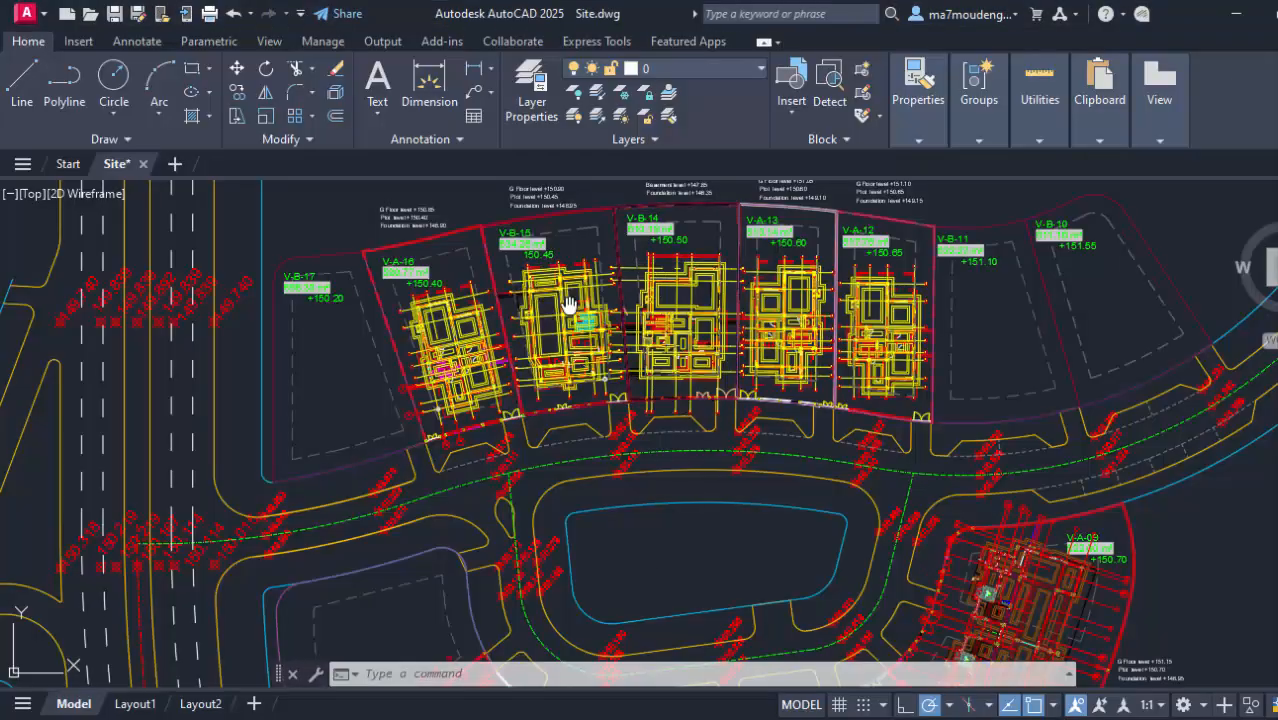
Switch to AutoCAD and examine the arrangement of the villa plots along the road in Site.dwg.
scroll(571, 300, "up", 2)
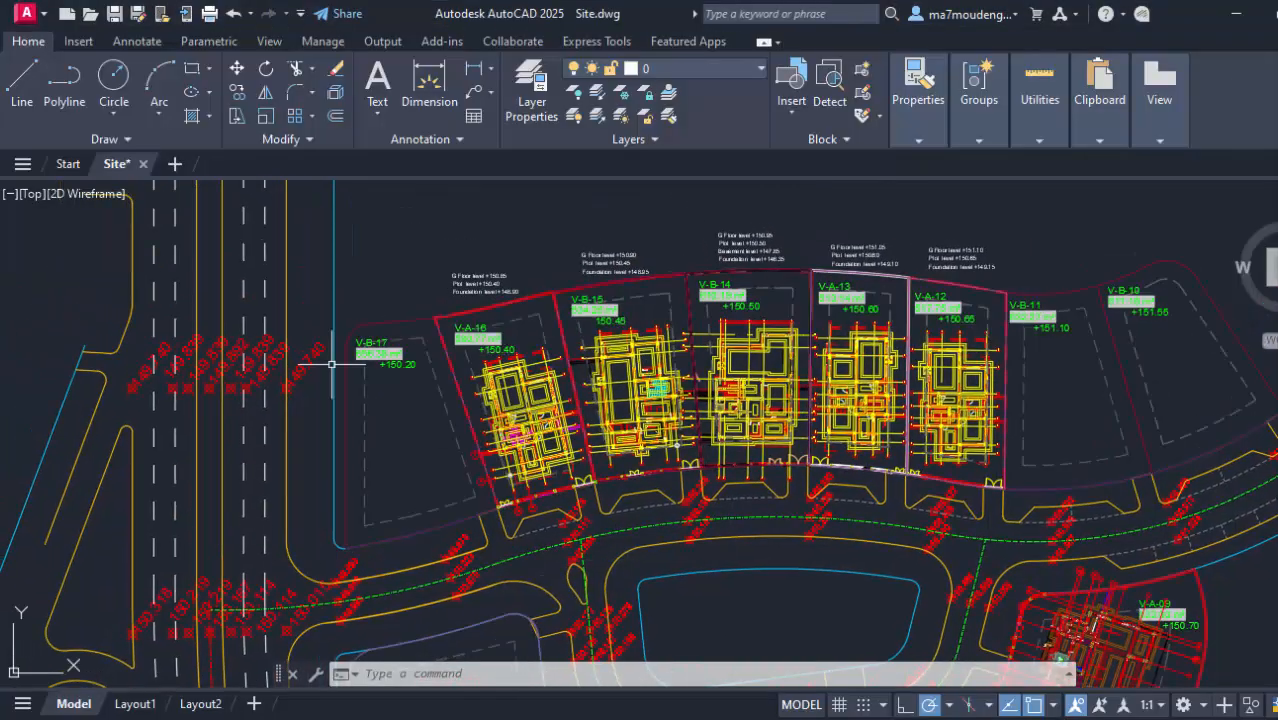
scroll(509, 423, "up", 2)
scroll(513, 558, "down", 6)
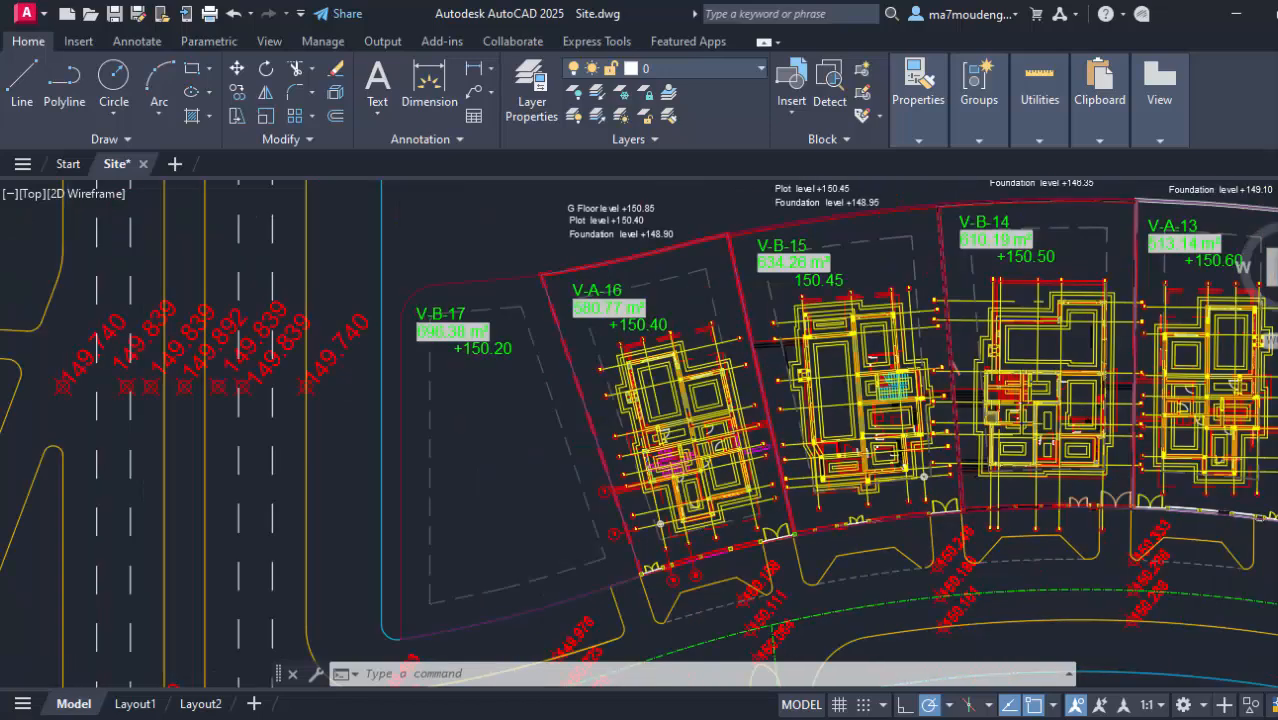
scroll(870, 497, "up", 2)
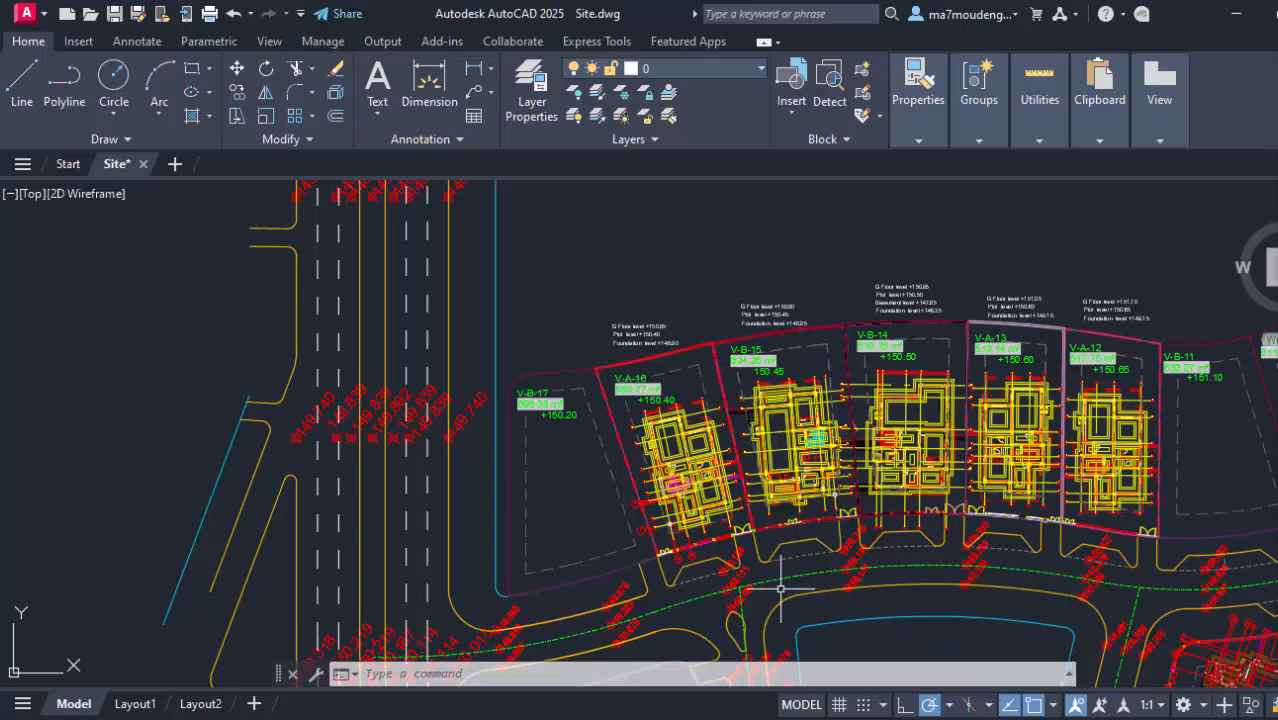
scroll(694, 492, "up", 5)
scroll(694, 492, "down", 5)
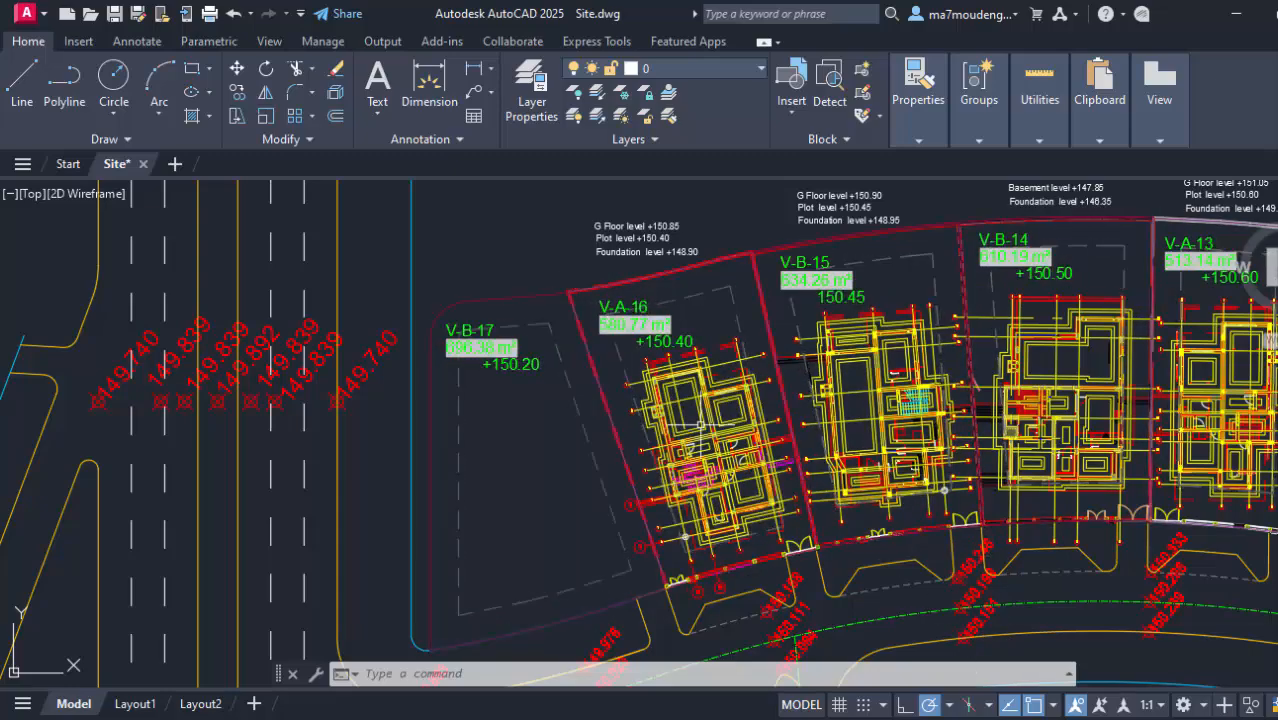
Inspect the wall beside the stair in villa V-A-16 on the site drawing.
scroll(726, 470, "up", 2)
scroll(728, 473, "up", 10)
middle_click_drag(658, 430, 685, 465)
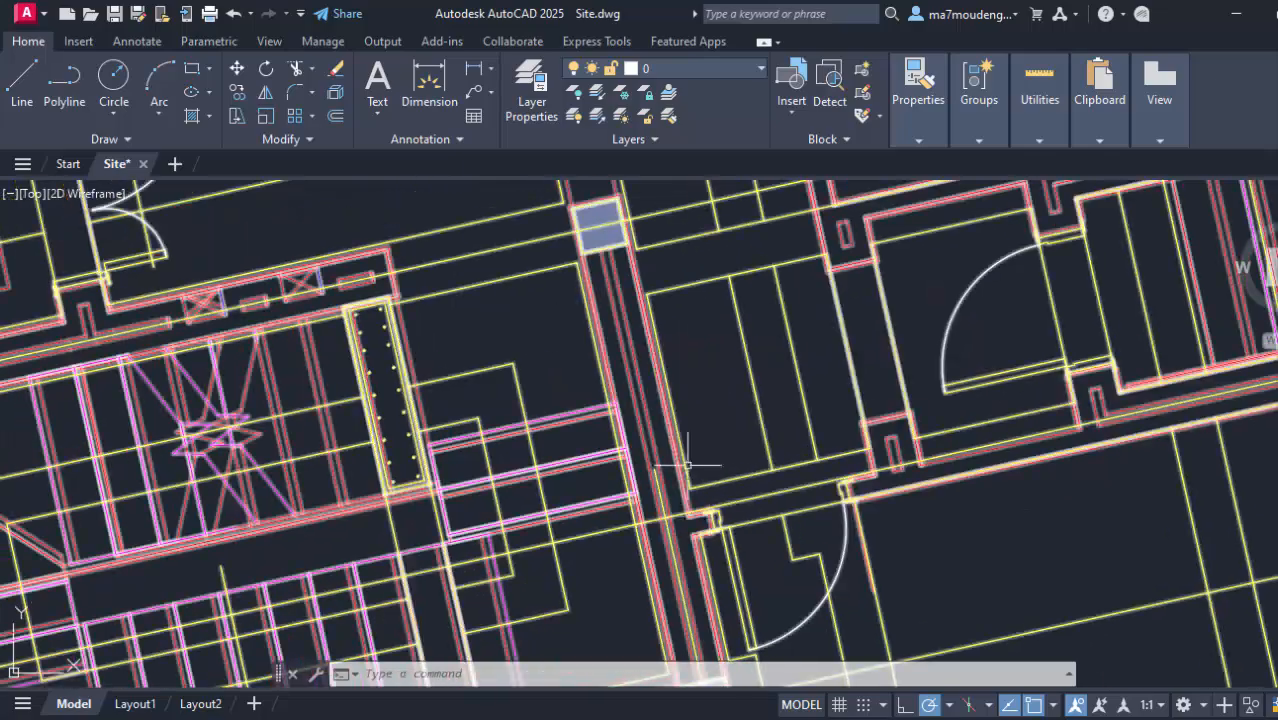
scroll(663, 500, "down", 6)
scroll(702, 510, "down", 5)
scroll(1046, 585, "up", 8)
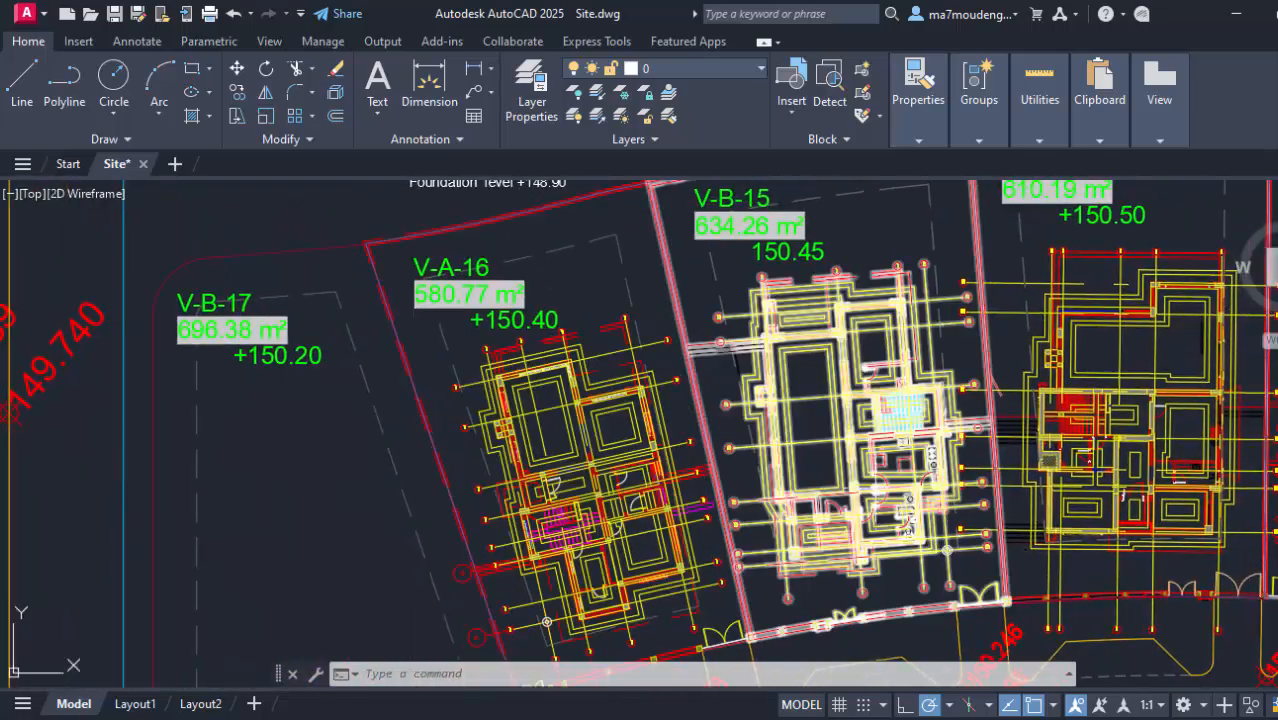
Compare the grid intersections and circular reference markers of villas V-B-15, V-B-14 and V-A-16 in the site drawing.
scroll(1046, 585, "up", 3)
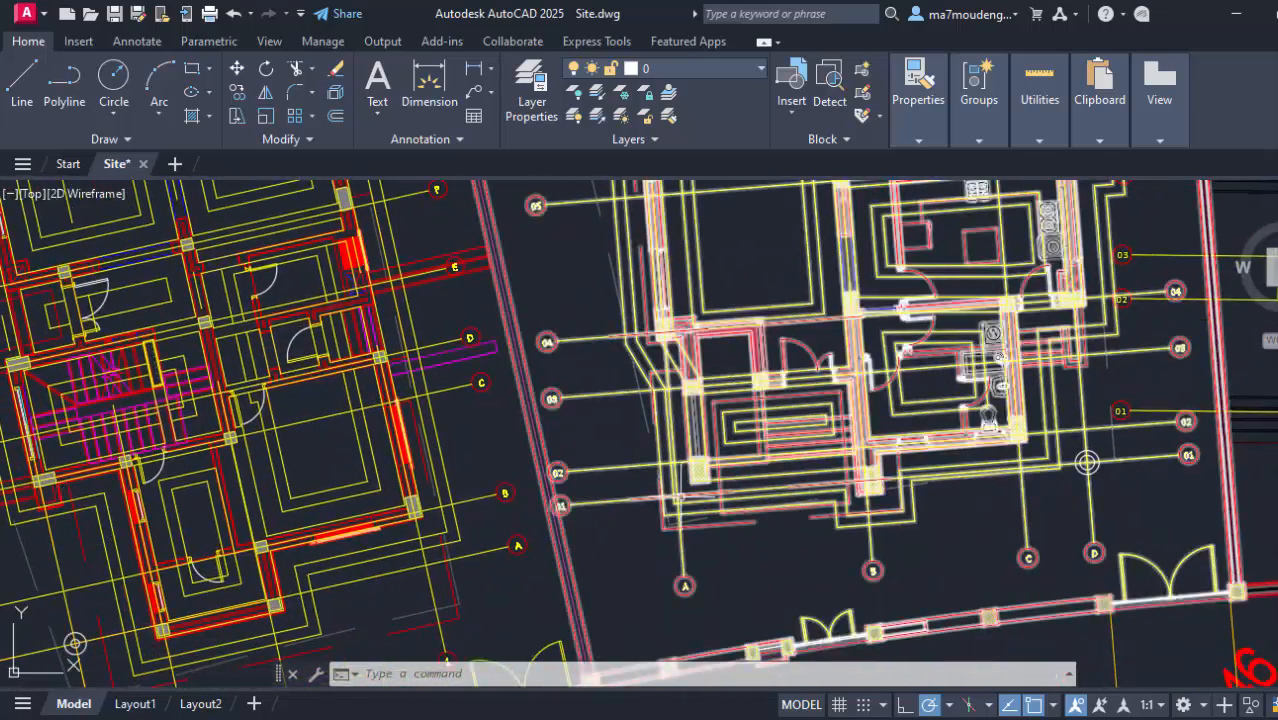
scroll(975, 442, "down", 5)
middle_click_drag(1134, 493, 702, 580)
scroll(1061, 506, "up", 6)
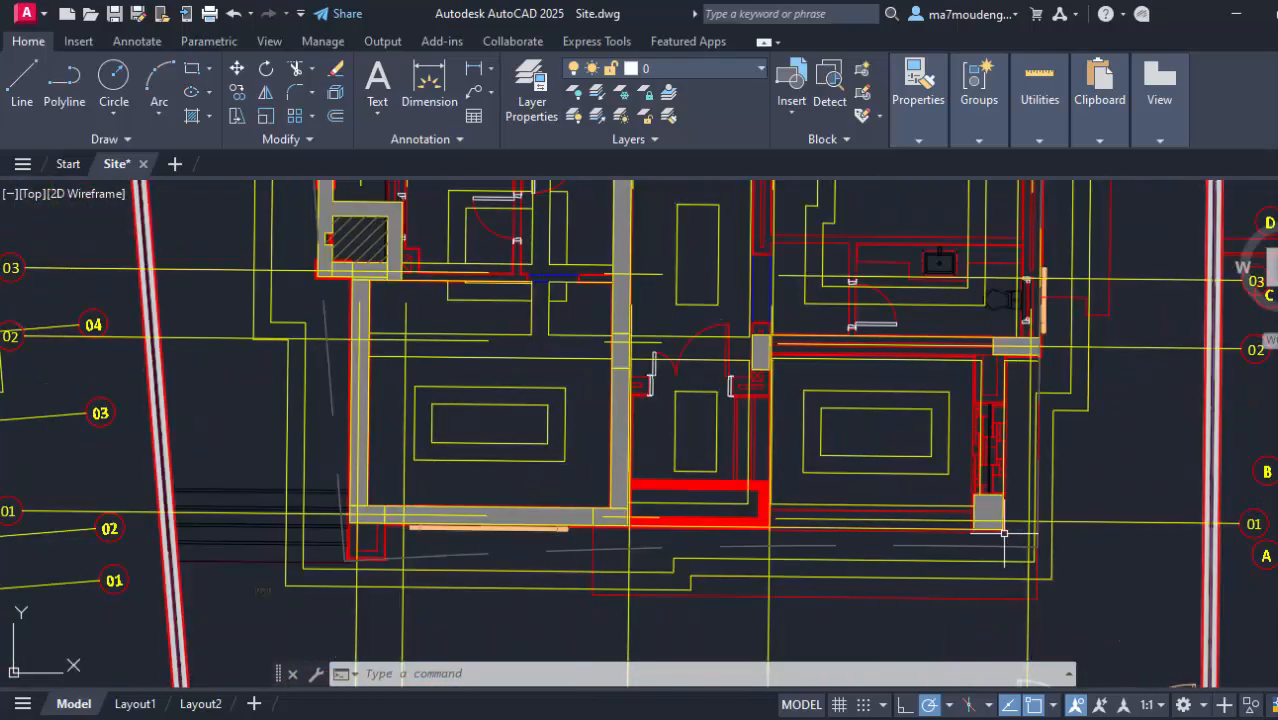
scroll(1004, 533, "down", 5)
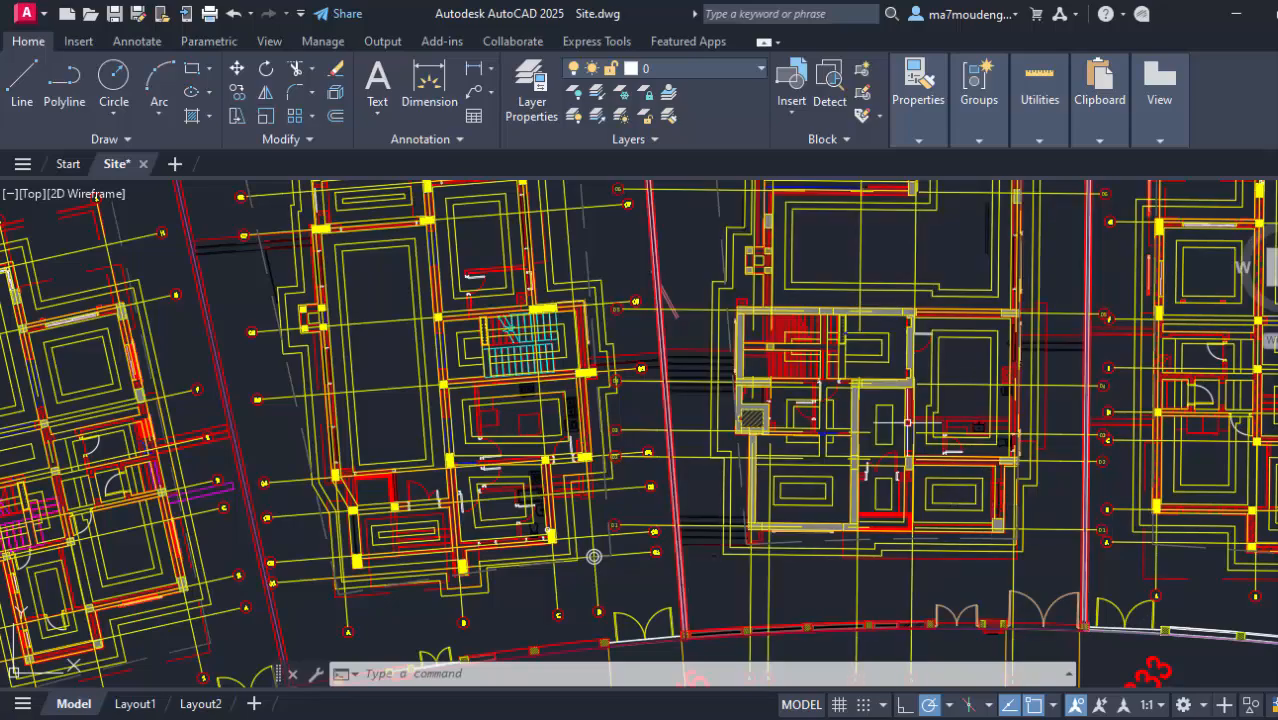
mouse_move(907, 421)
middle_mouse_down()
mouse_move(942, 429)
mouse_move(1101, 371)
mouse_move(1166, 383)
middle_mouse_up()
mouse_move(491, 536)
middle_mouse_down()
mouse_move(585, 479)
mouse_move(756, 456)
middle_mouse_up()
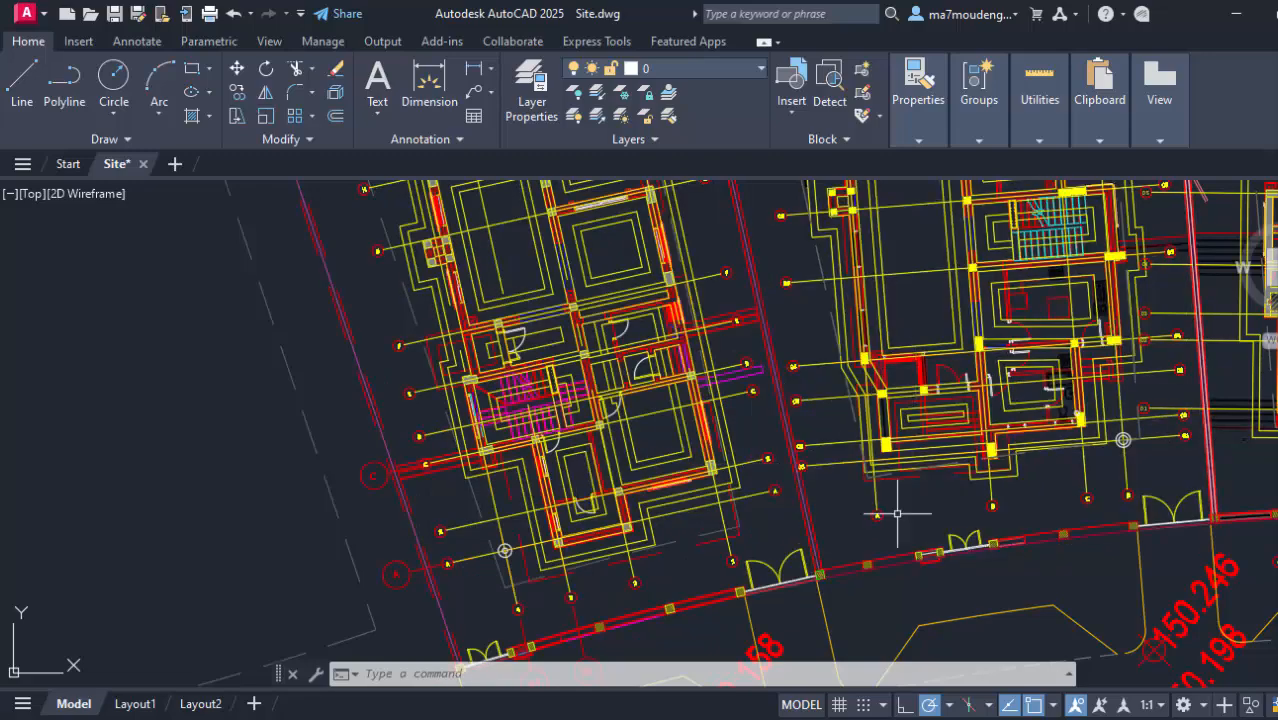
middle_click_drag(571, 460, 579, 482)
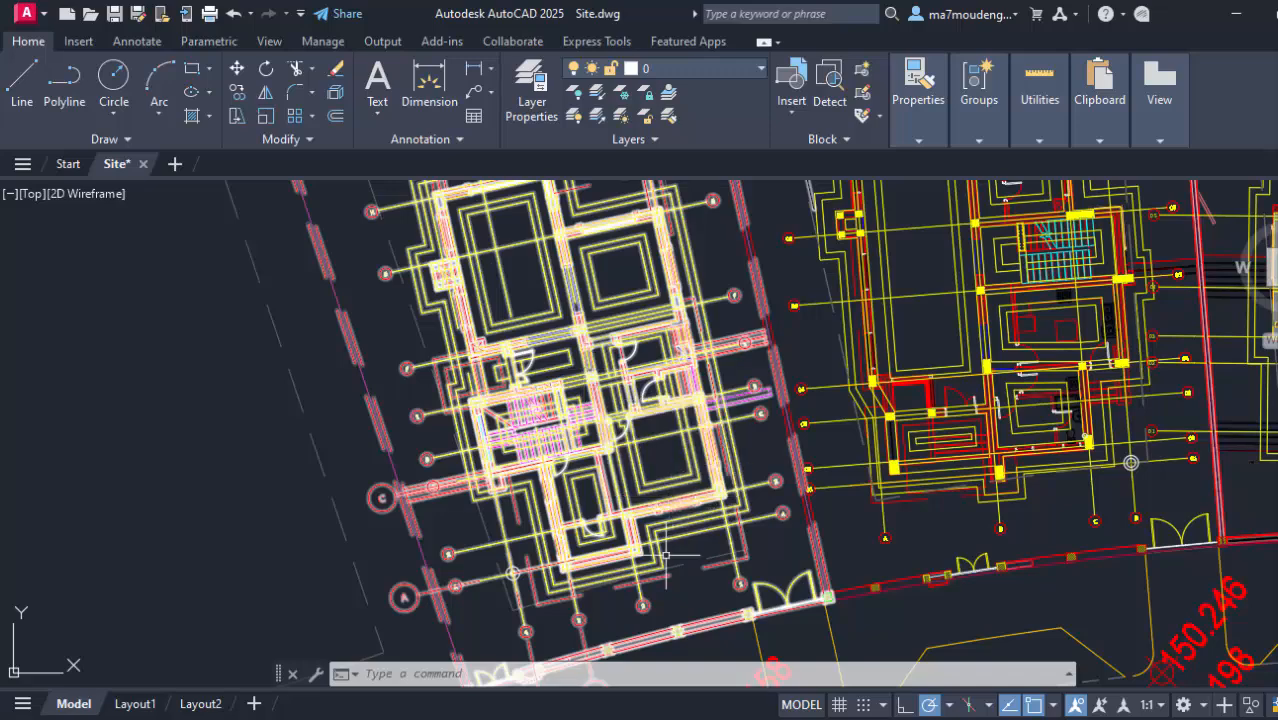
middle_click_drag(650, 447, 663, 405)
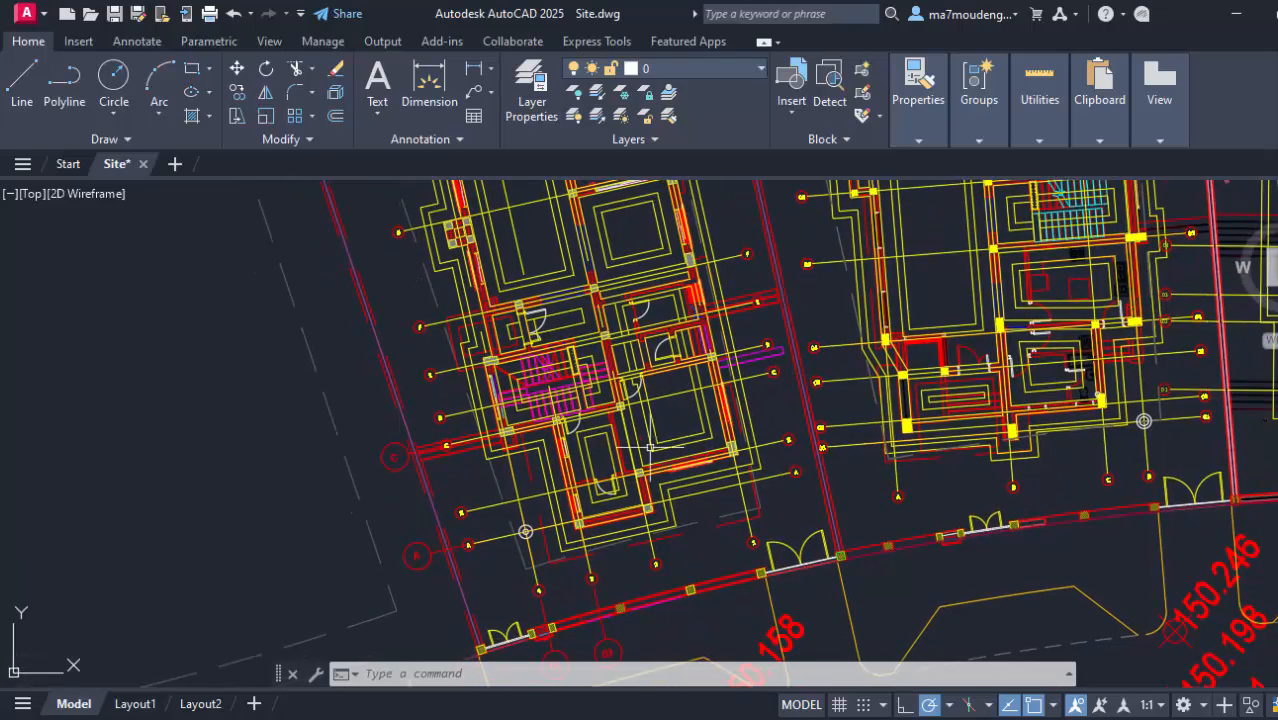
mouse_move(636, 463)
middle_mouse_down()
mouse_move(626, 480)
mouse_move(440, 529)
middle_mouse_up()
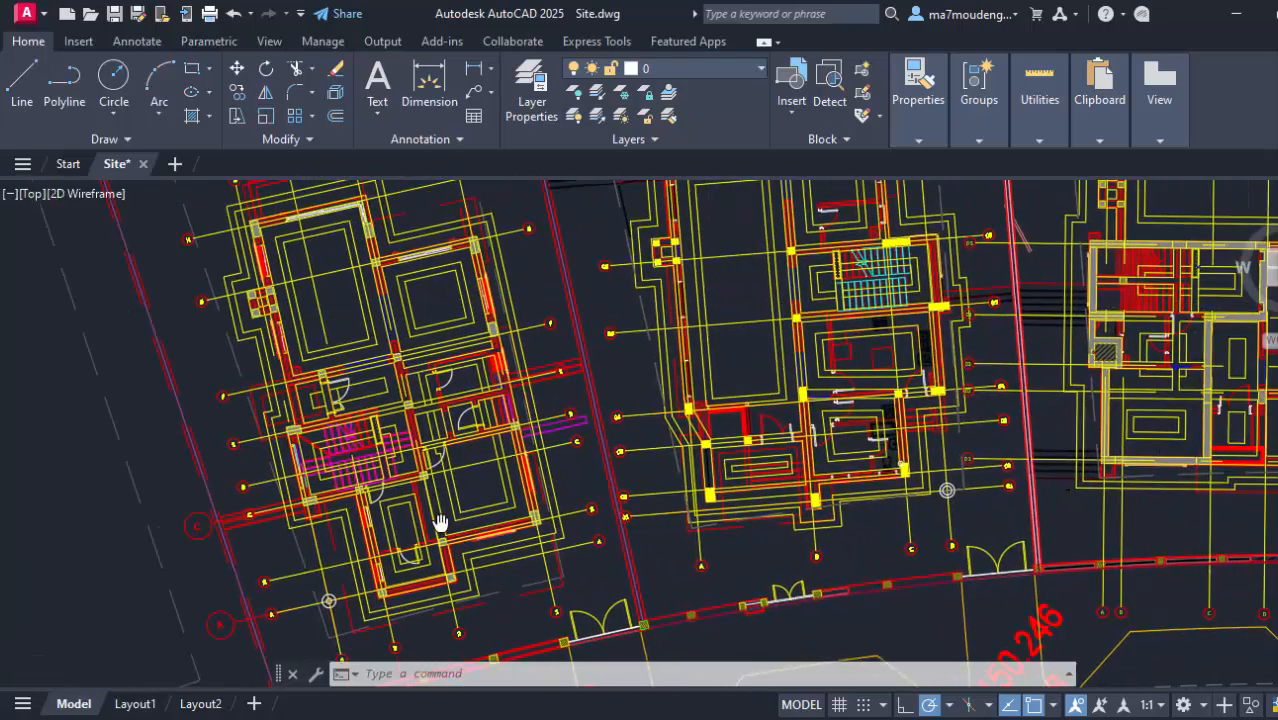
Examine how villas V-A-16, V-B-15 and V-B-14 are rotated and placed within their plots relative to their reference markers.
scroll(684, 504, "up", 2)
scroll(676, 500, "up", 6)
scroll(788, 497, "down", 6)
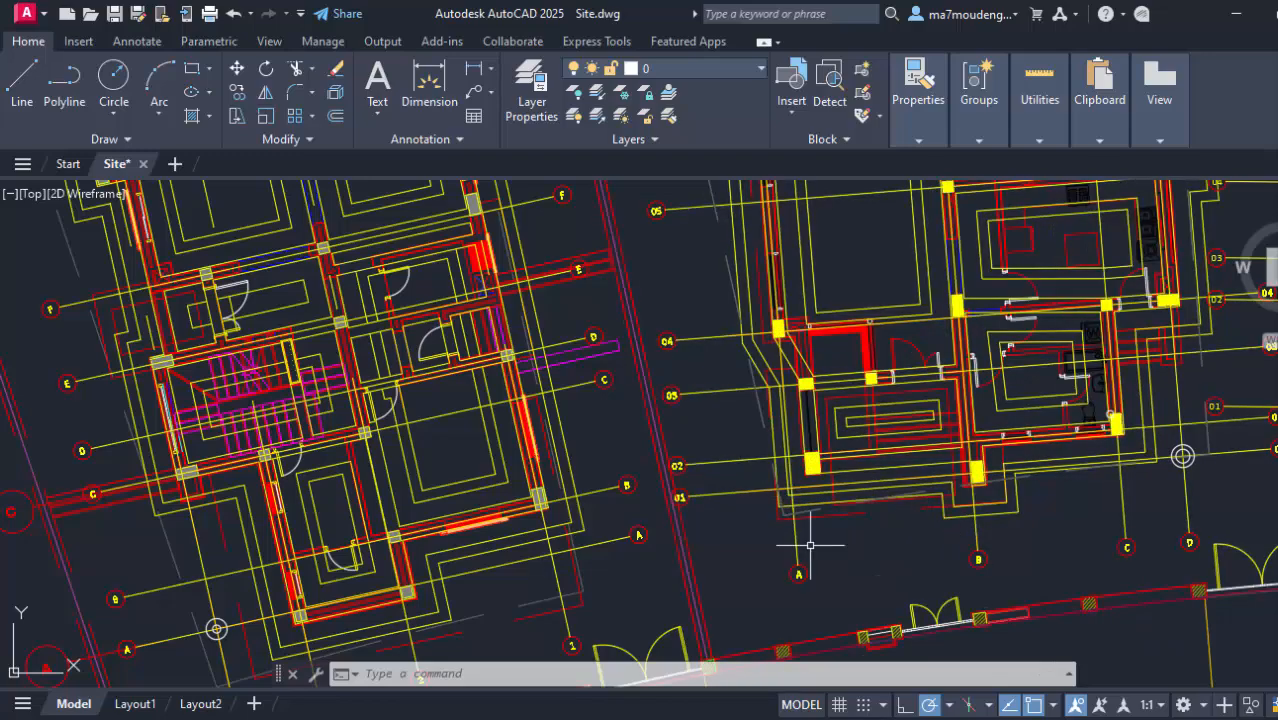
mouse_move(345, 468)
middle_mouse_down()
mouse_move(462, 400)
mouse_move(494, 411)
middle_mouse_up()
middle_click_drag(581, 429, 605, 484)
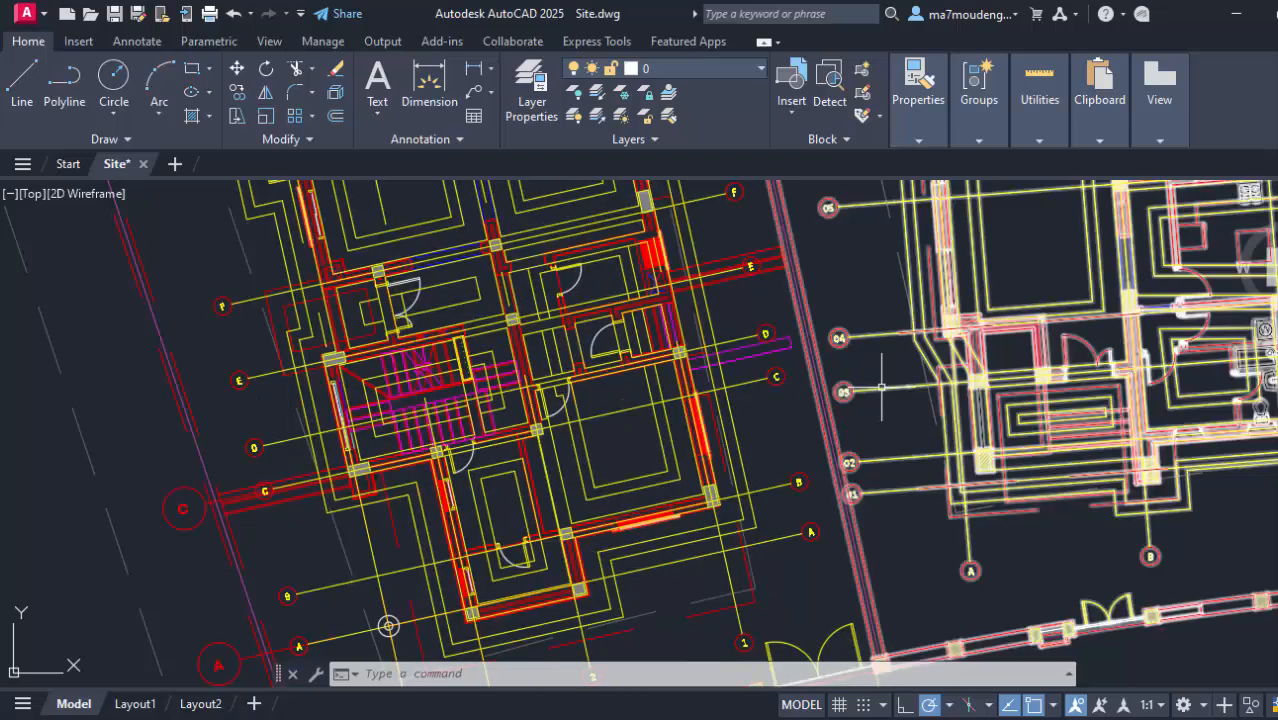
middle_click_drag(1081, 449, 911, 470)
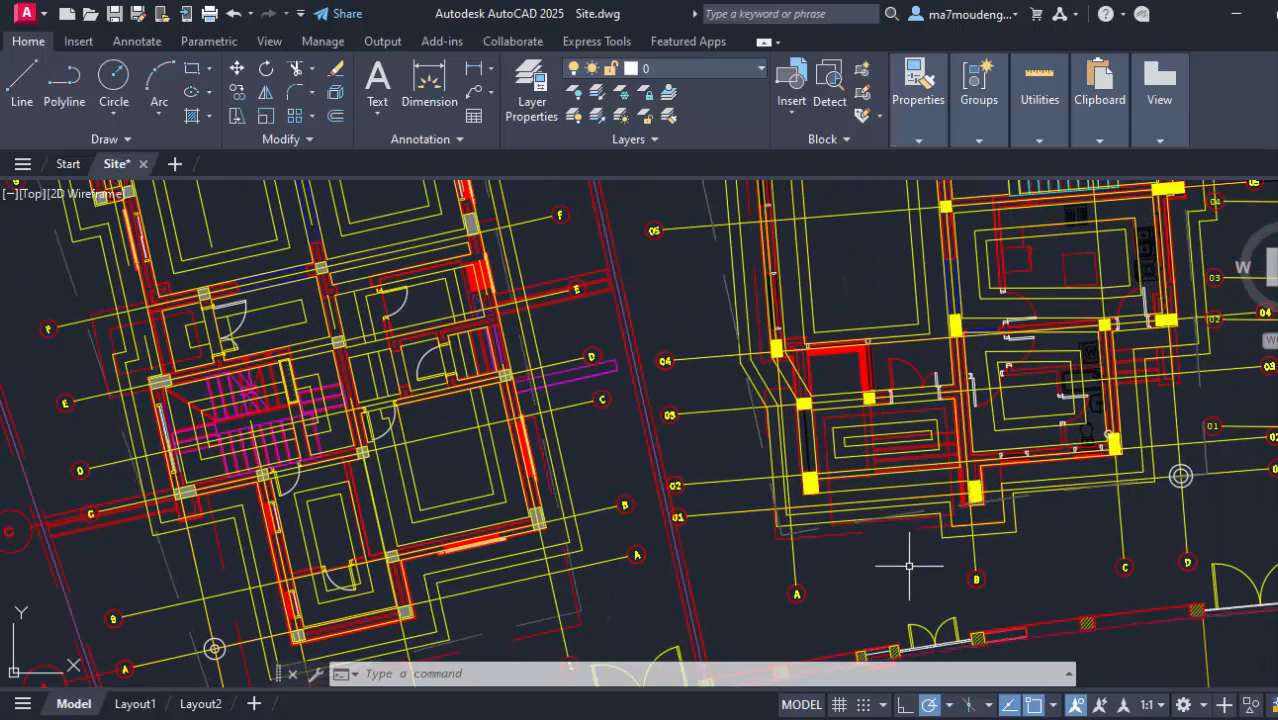
scroll(893, 566, "down", 2)
middle_click_drag(893, 566, 856, 565)
scroll(975, 543, "down", 2)
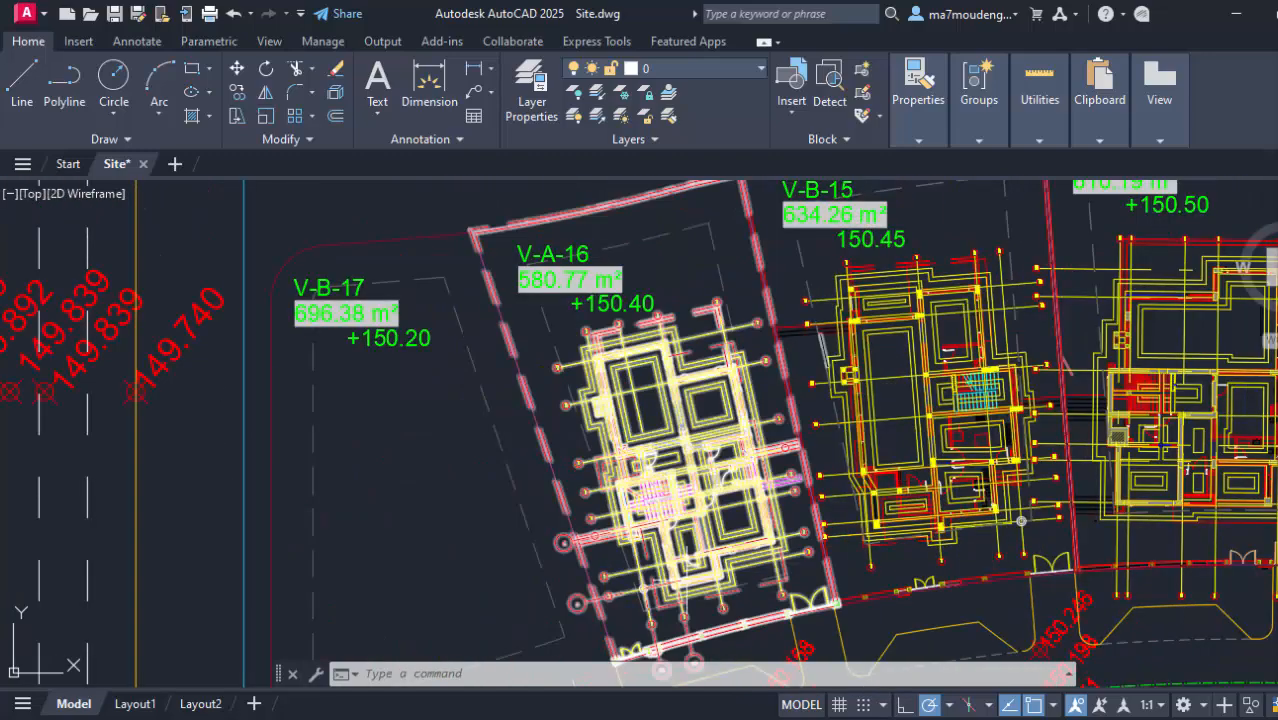
scroll(757, 495, "up", 2)
mouse_move(1173, 535)
middle_mouse_down()
mouse_move(966, 537)
mouse_move(766, 572)
middle_mouse_up()
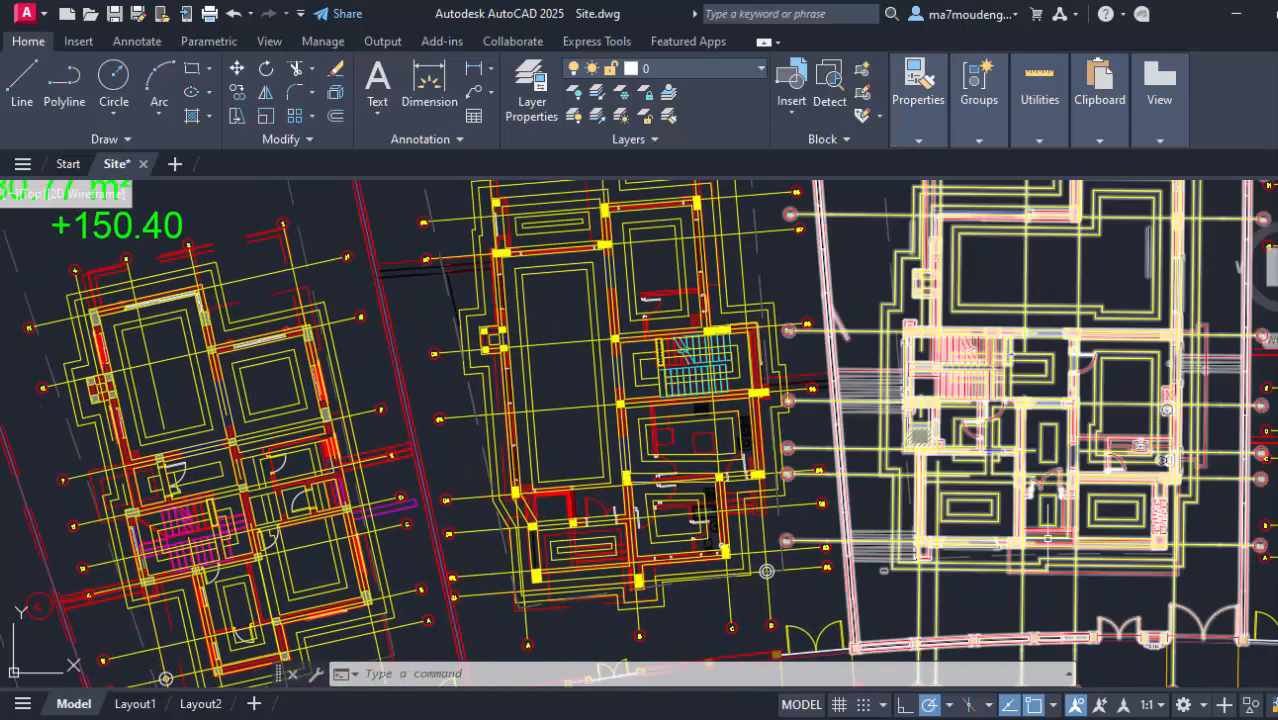
middle_click_drag(477, 499, 629, 500)
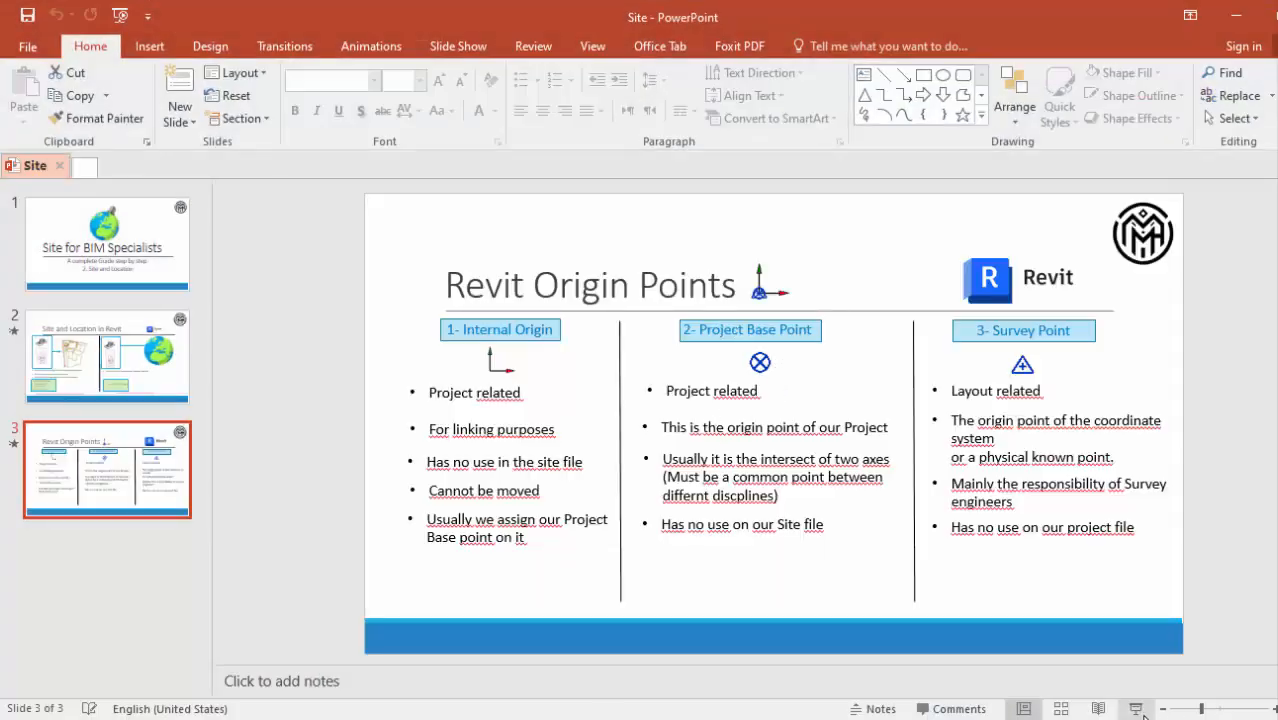
Switch to PowerPoint, present the Revit Origin Points slide through all the Project Base Point bullets, and end the show.
left_click(1136, 709)
left_click(399, 158)
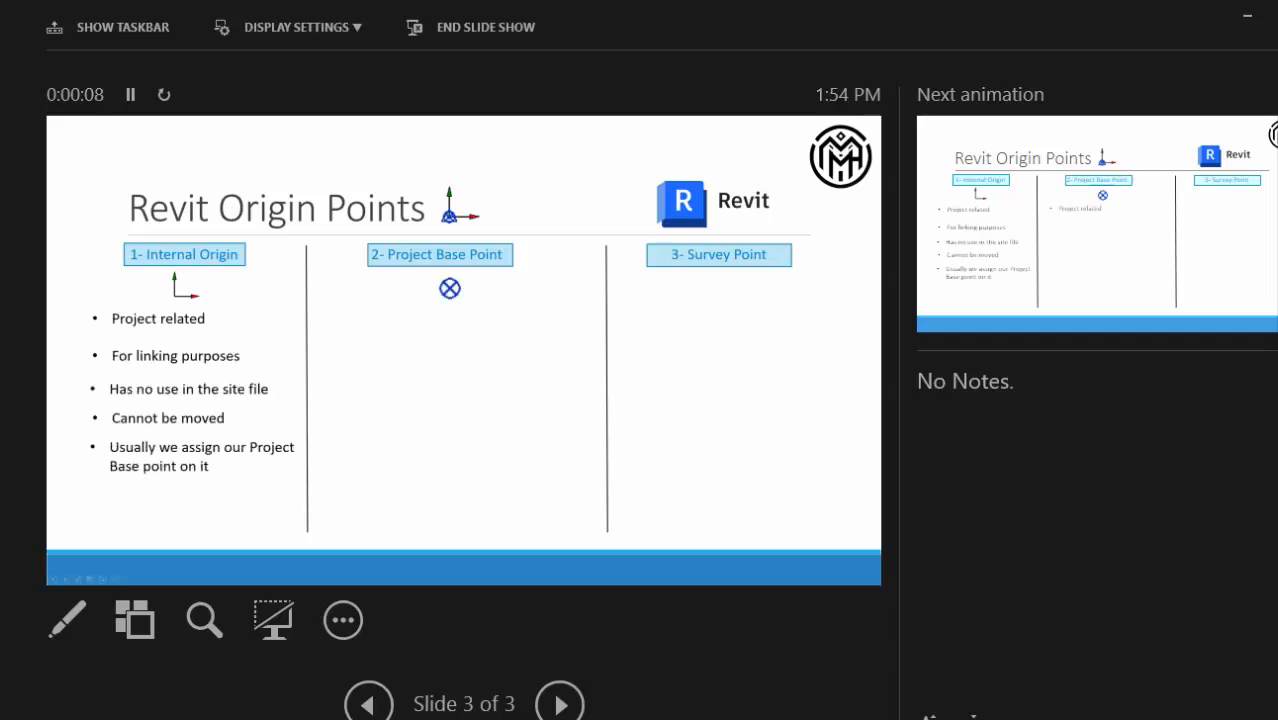
key("Right")
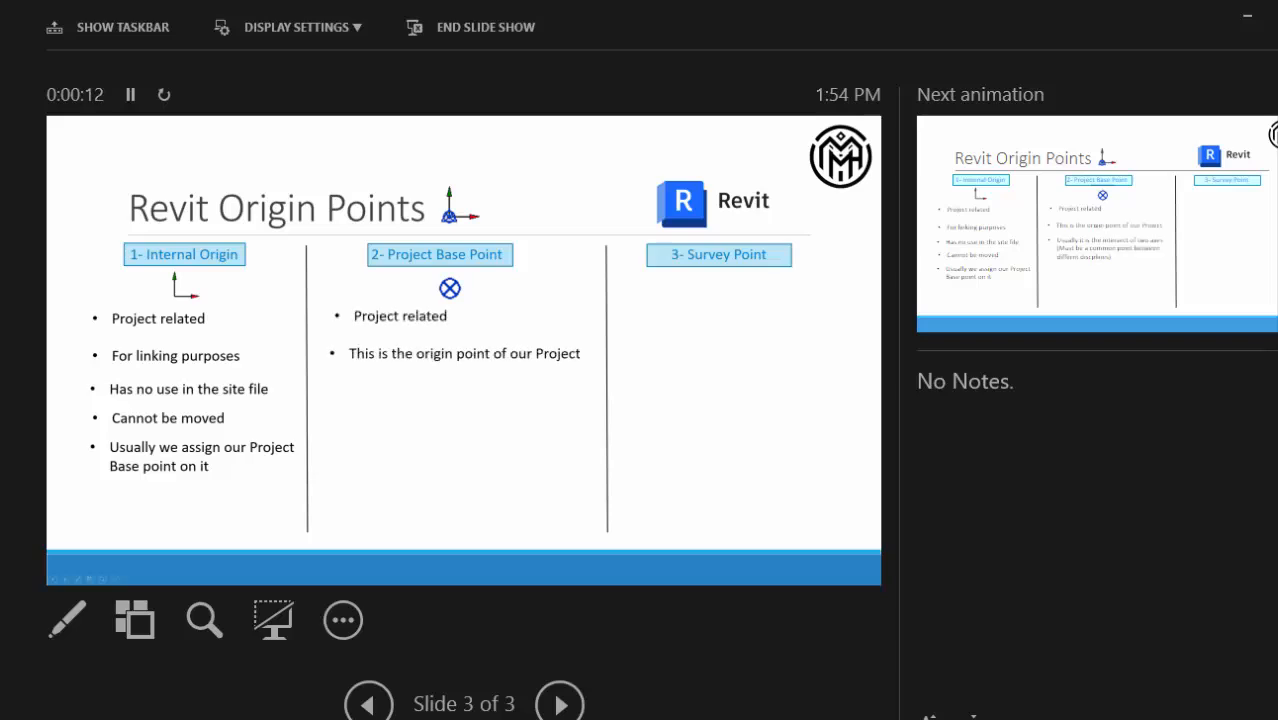
key("Right")
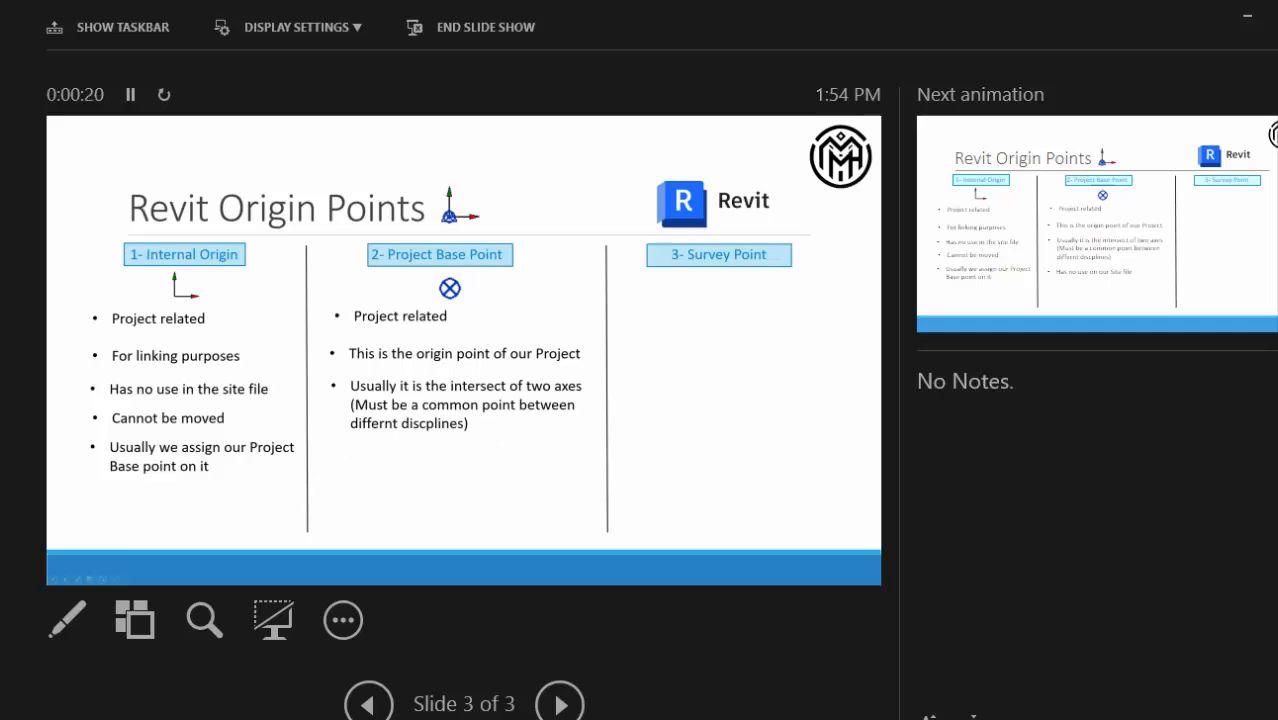
key("Right")
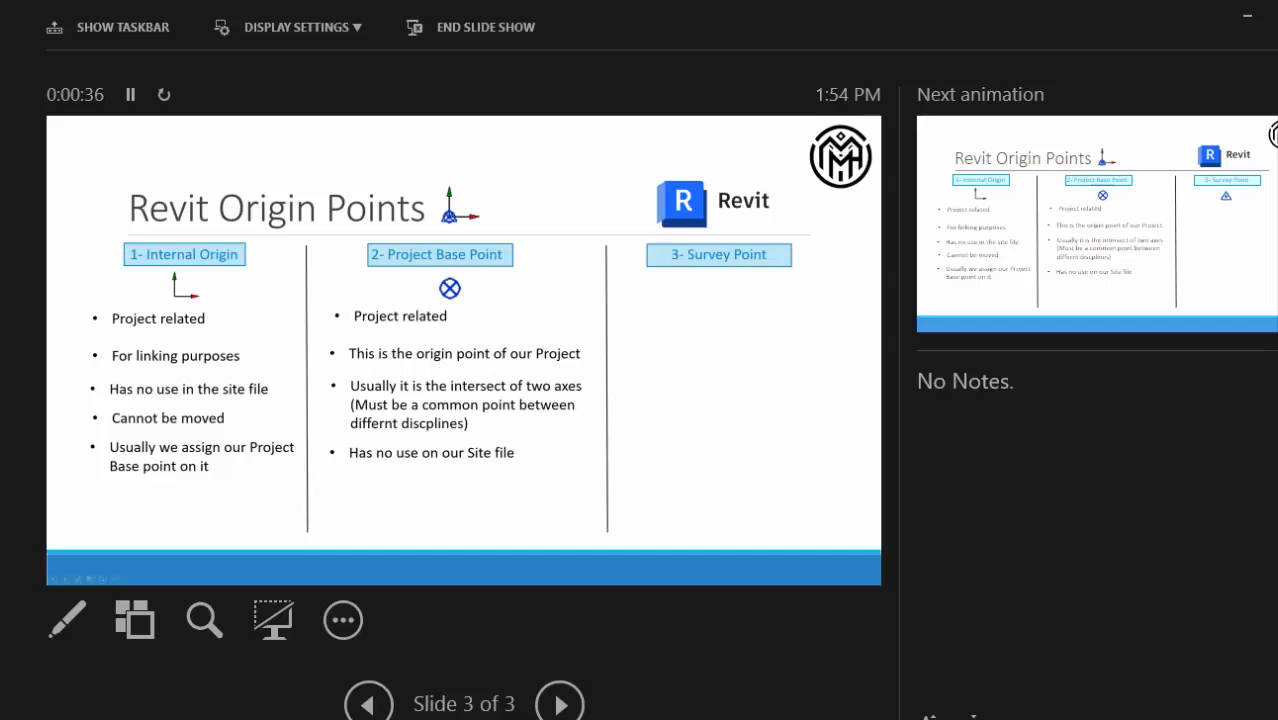
key("Escape")
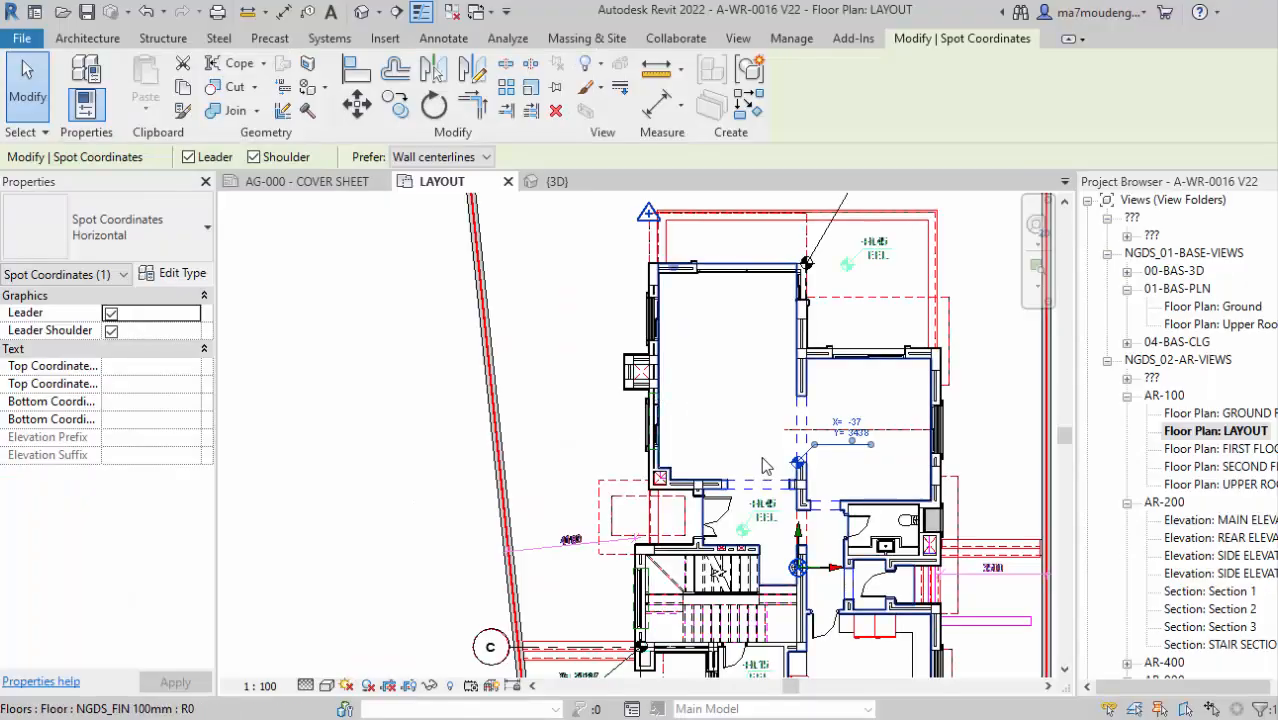
Return to Revit and examine the survey point and project base point locations across the villa layout plan.
middle_click_drag(700, 460, 587, 337)
scroll(646, 436, "down", 2)
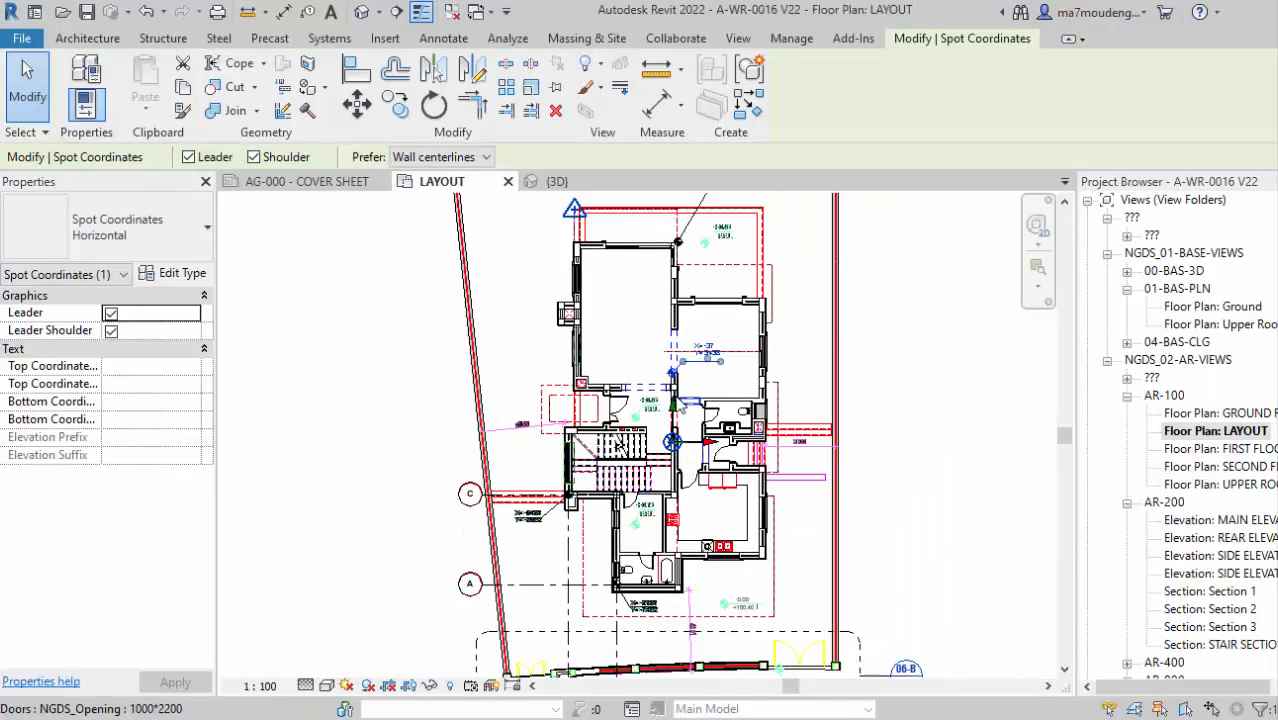
middle_click_drag(703, 486, 709, 487)
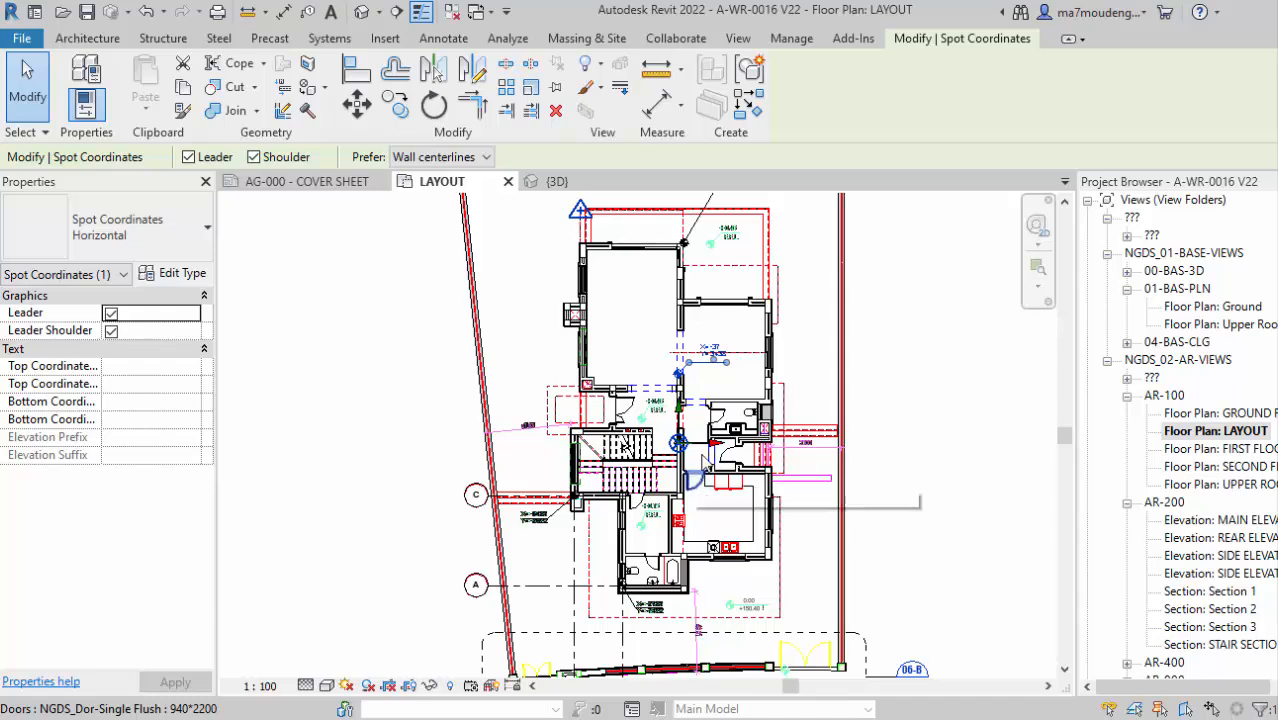
scroll(730, 425, "up", 5)
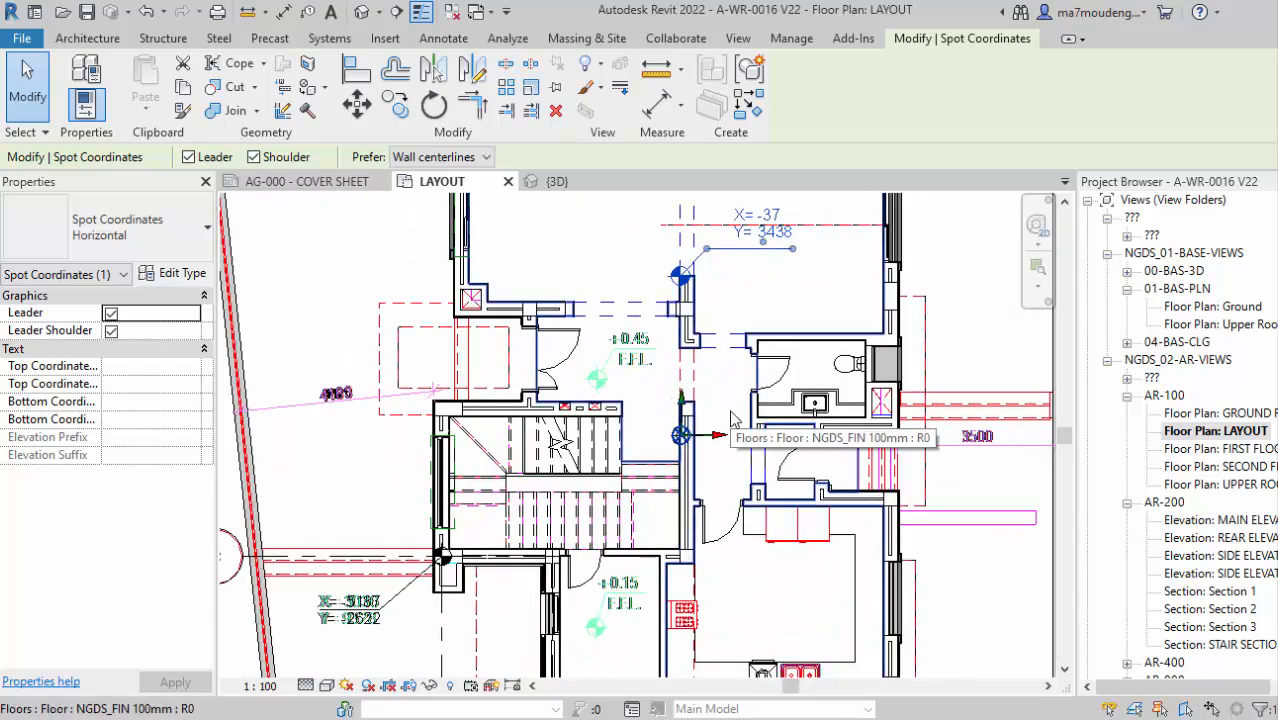
scroll(731, 418, "down", 5)
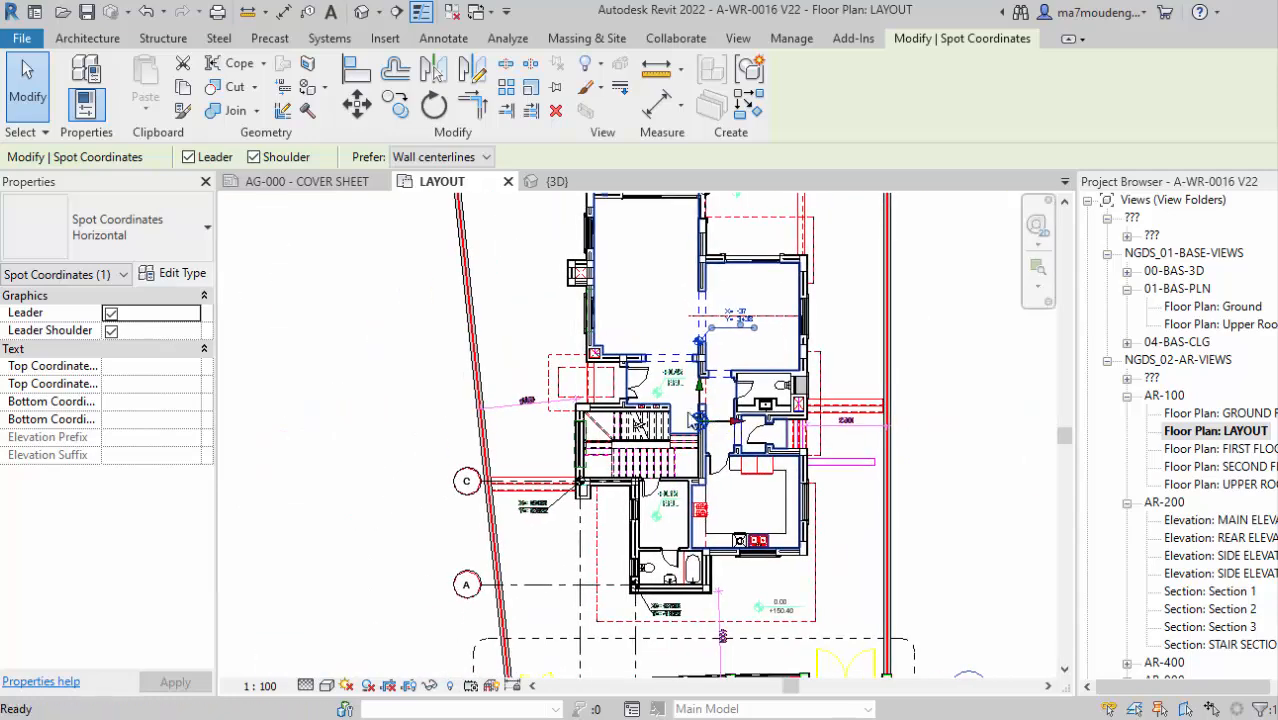
scroll(693, 420, "down", 2)
middle_click_drag(849, 360, 850, 388)
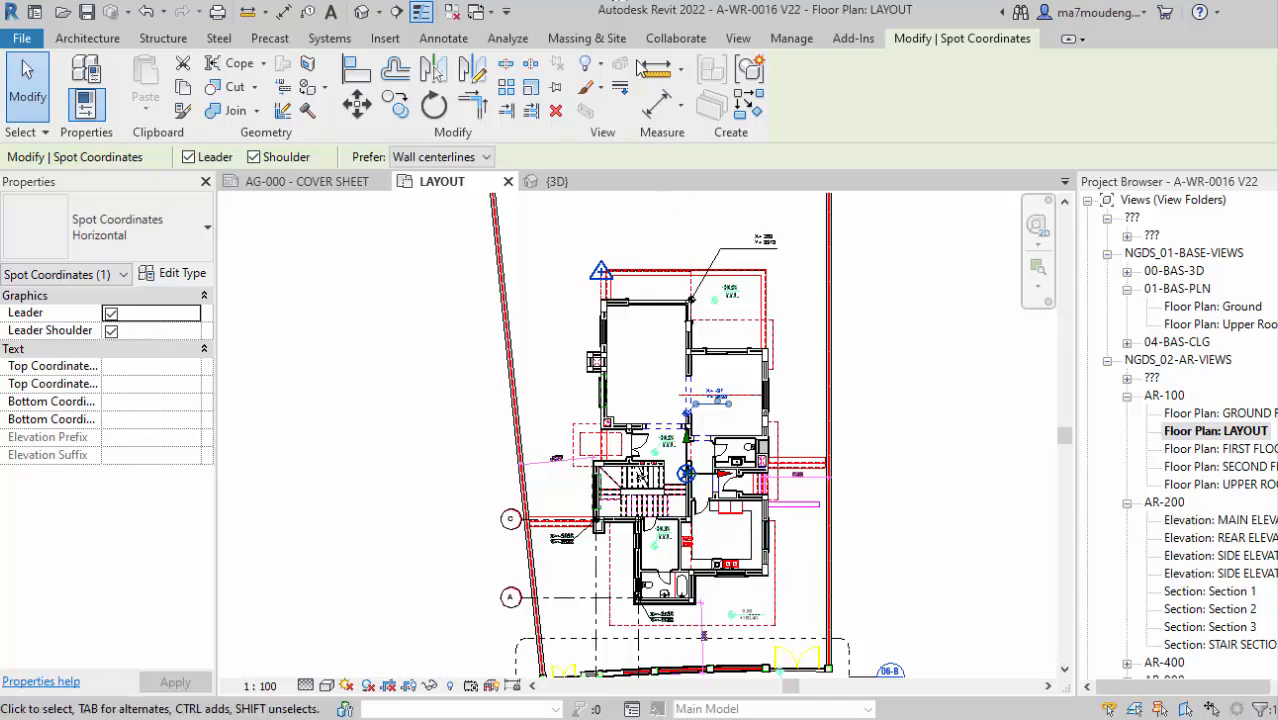
Open the Link CAD Formats dialog and review the available positioning options, leaving Auto - Origin to Internal Origin selected.
left_click(387, 40)
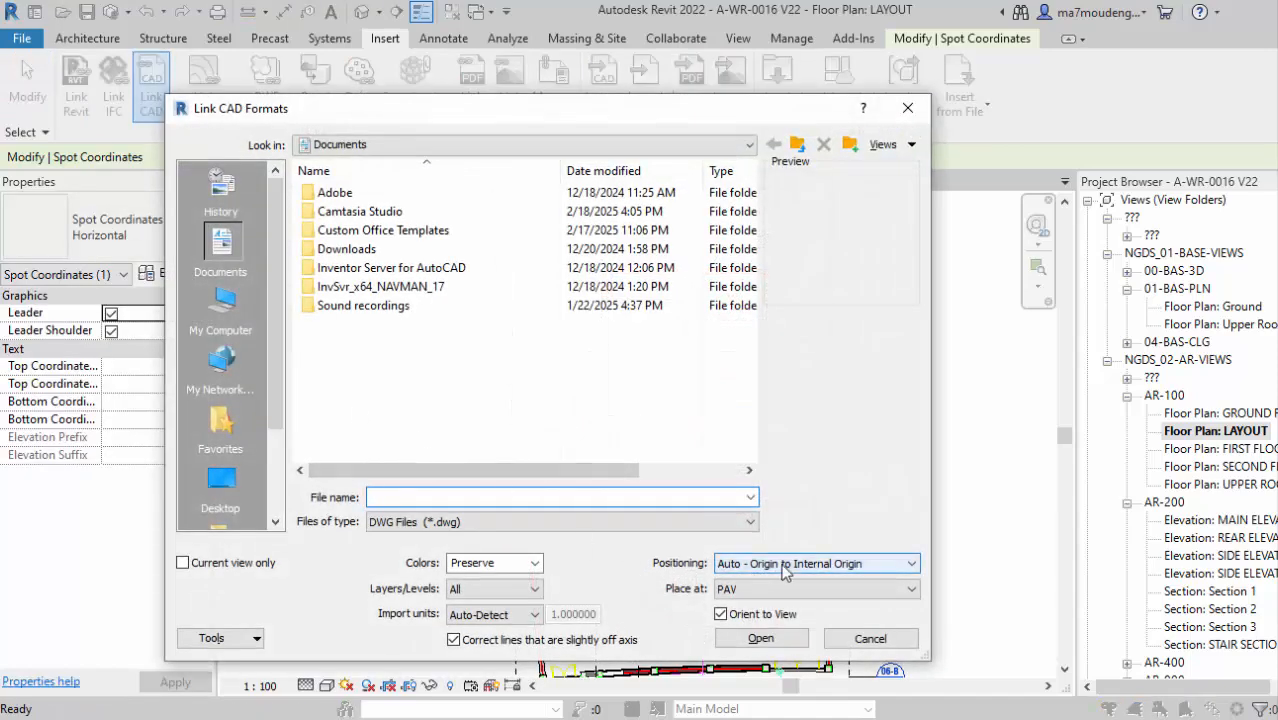
left_click(822, 566)
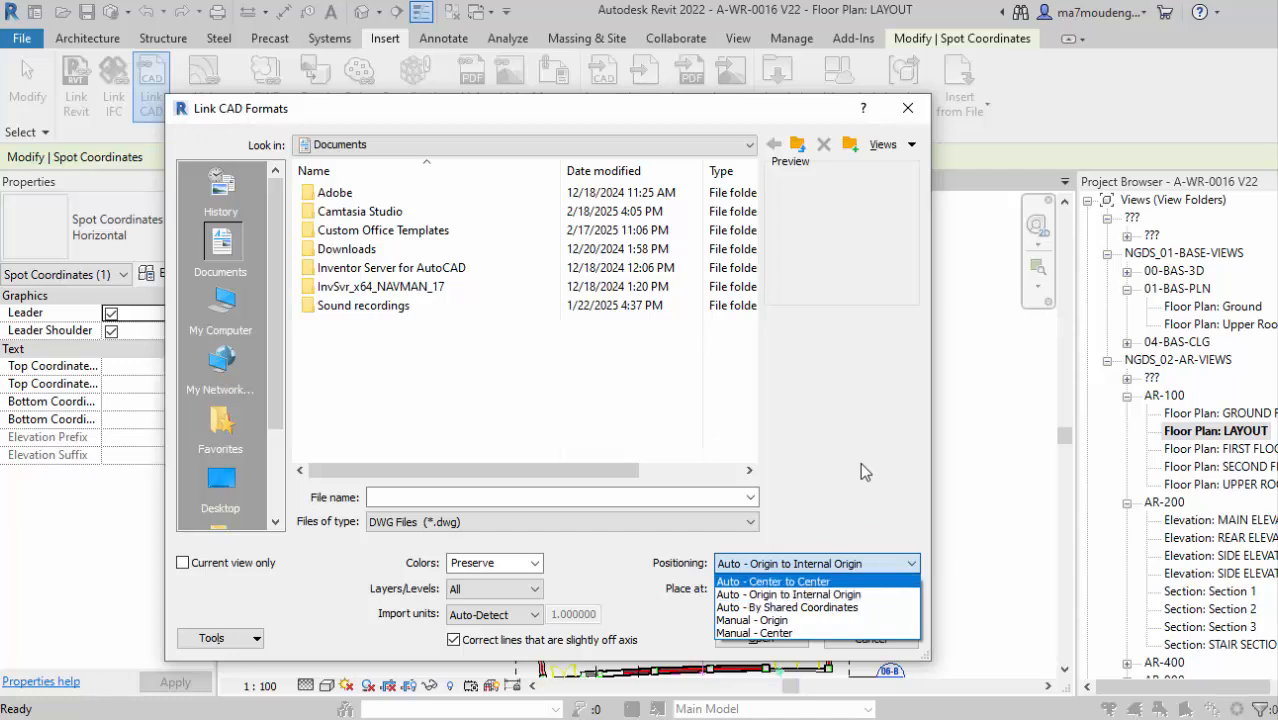
left_click(850, 428)
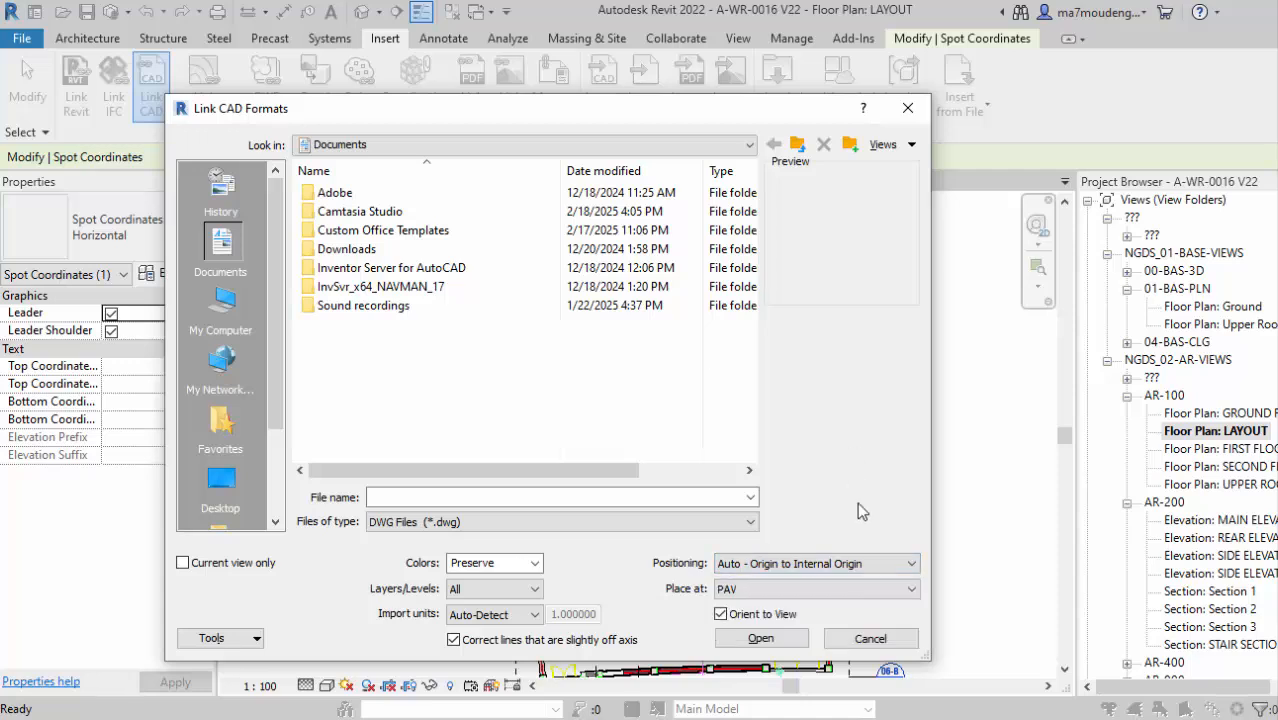
Close the Link CAD Formats dialog, review the positioning options for linking a Revit model, and cancel without linking anything.
left_click(868, 638)
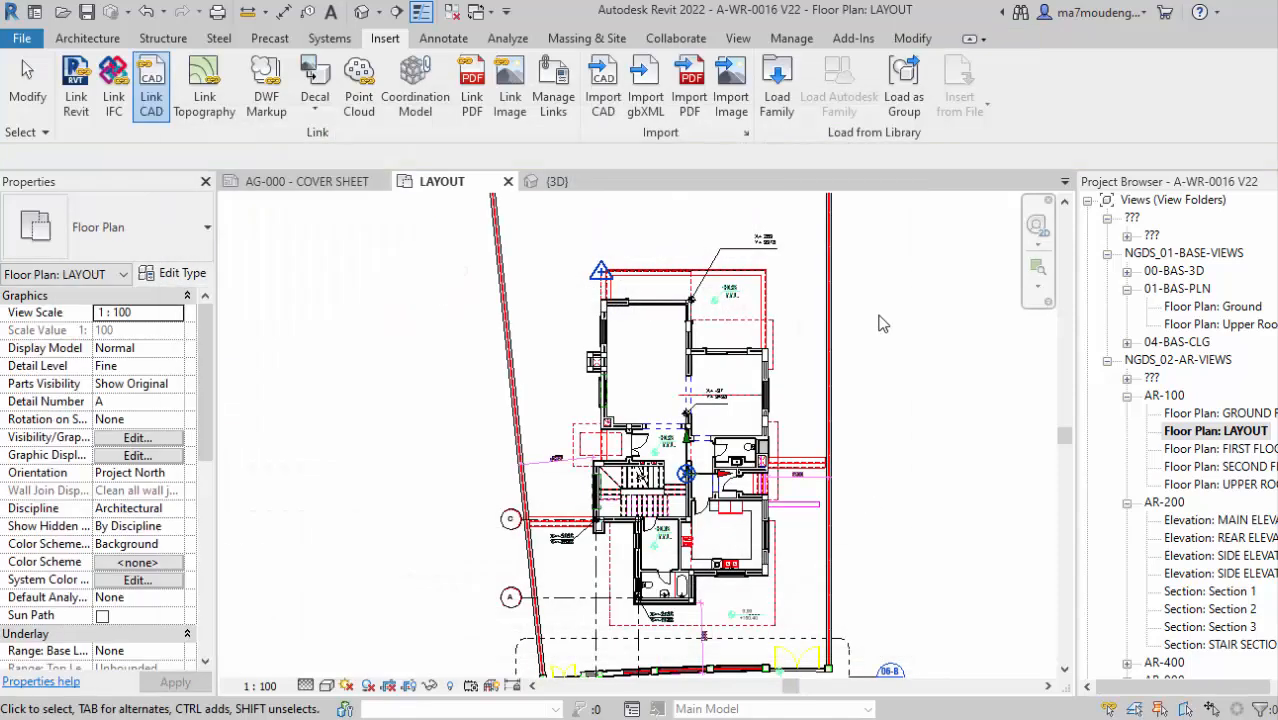
left_click(77, 110)
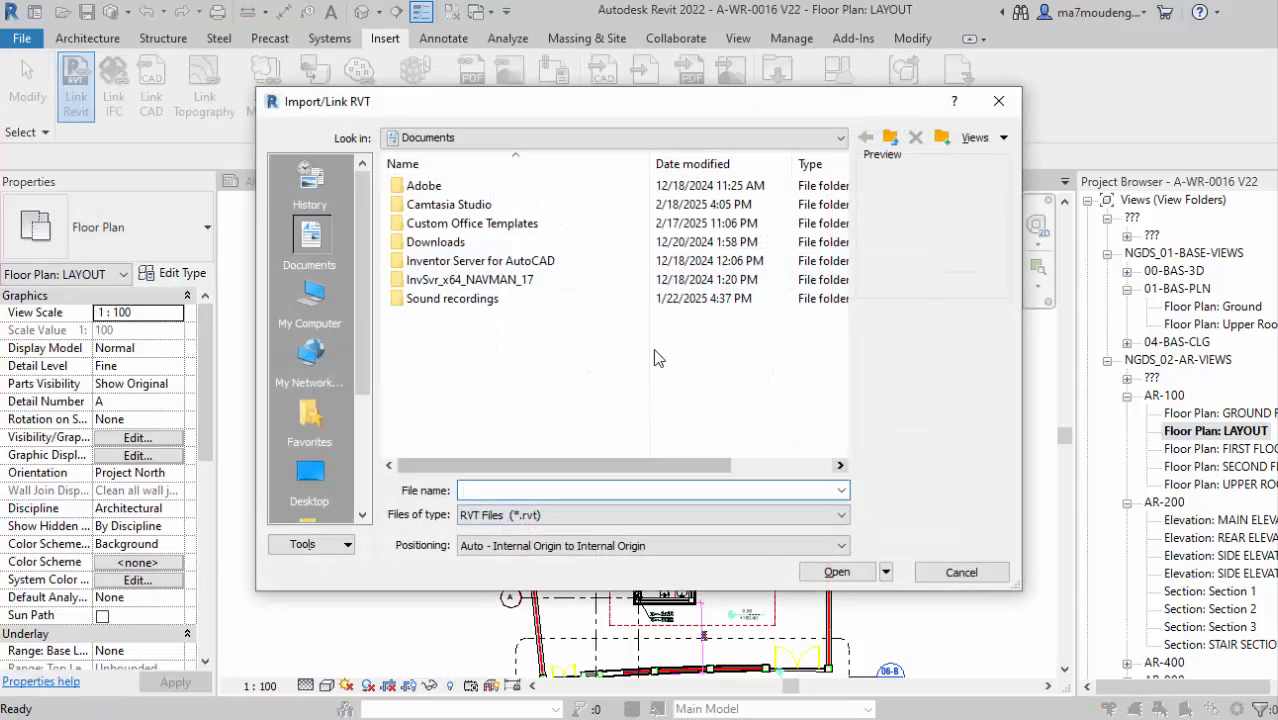
left_click(592, 548)
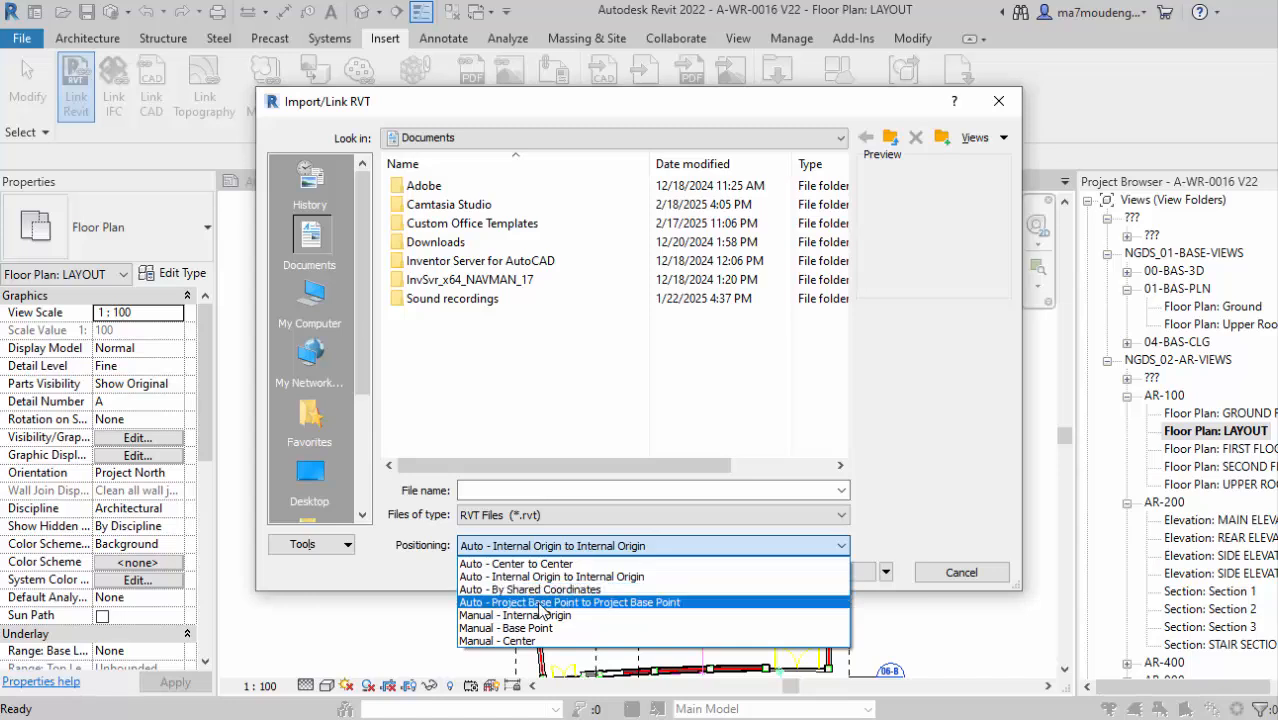
left_click(997, 569)
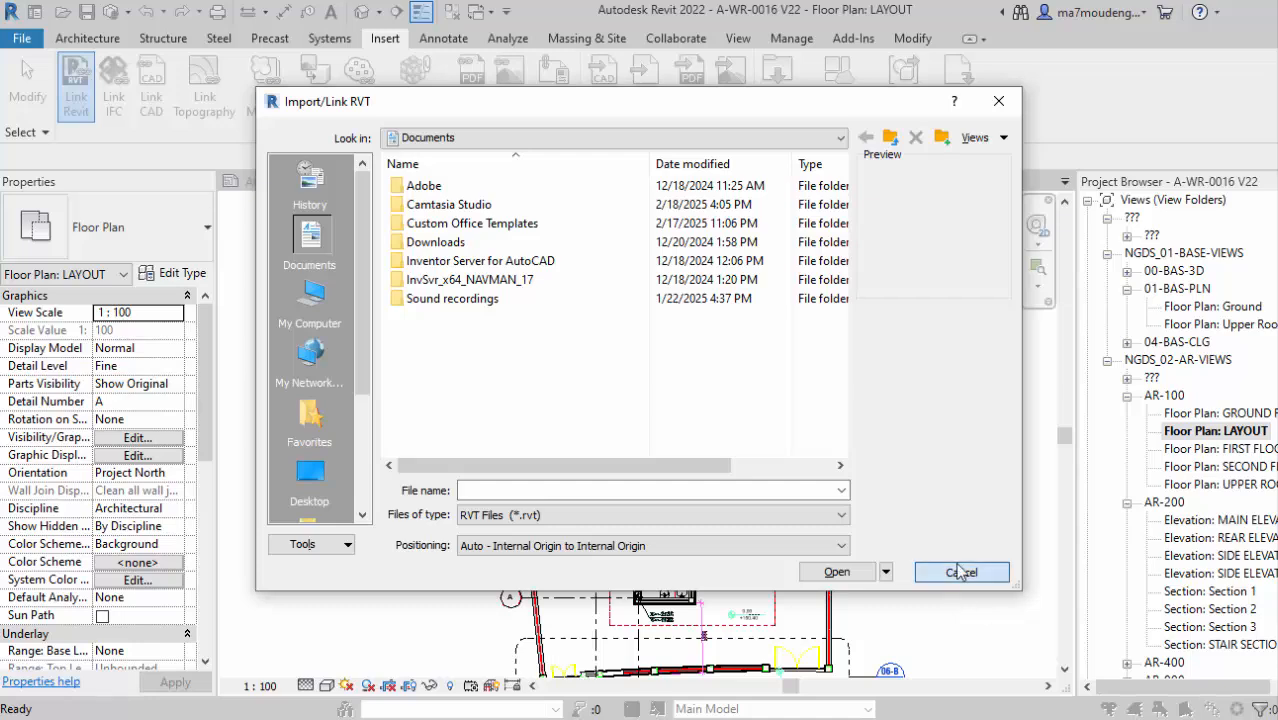
left_click(960, 572)
Select the project base point beside the villa's staircase and examine its shared coordinates and Angle to True North.
scroll(712, 575, "up", 4)
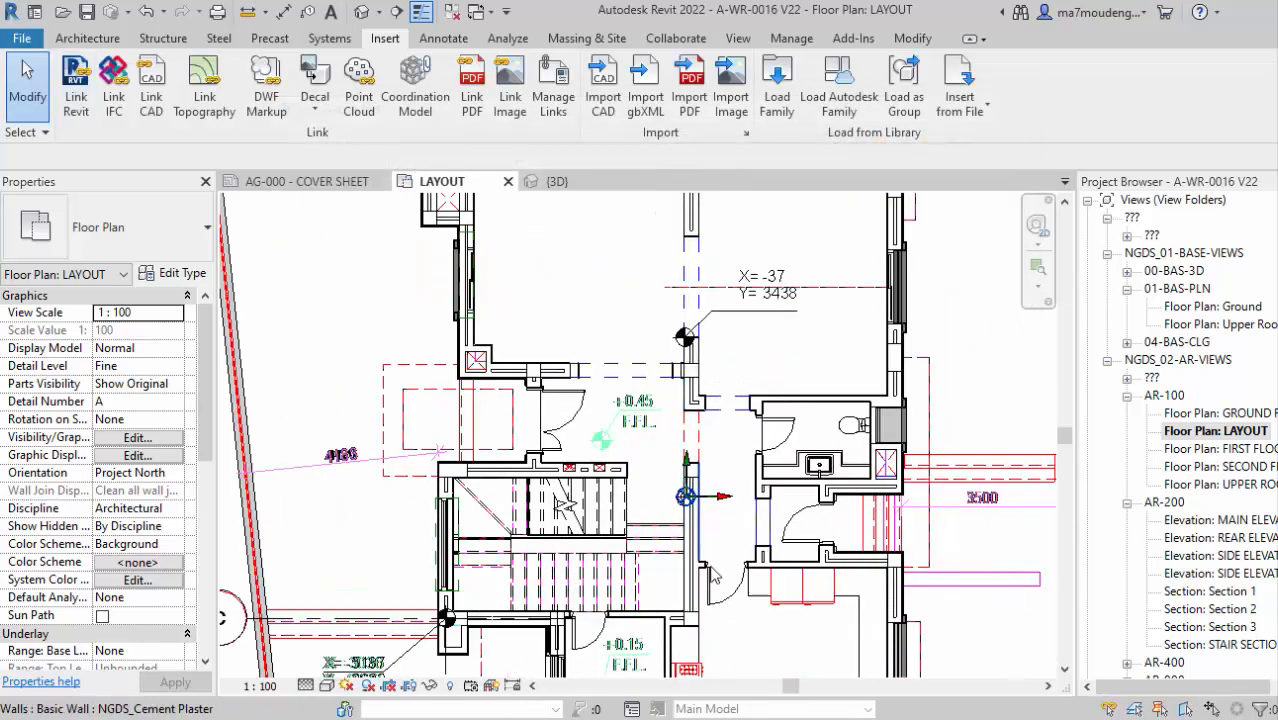
middle_click_drag(674, 509, 636, 505)
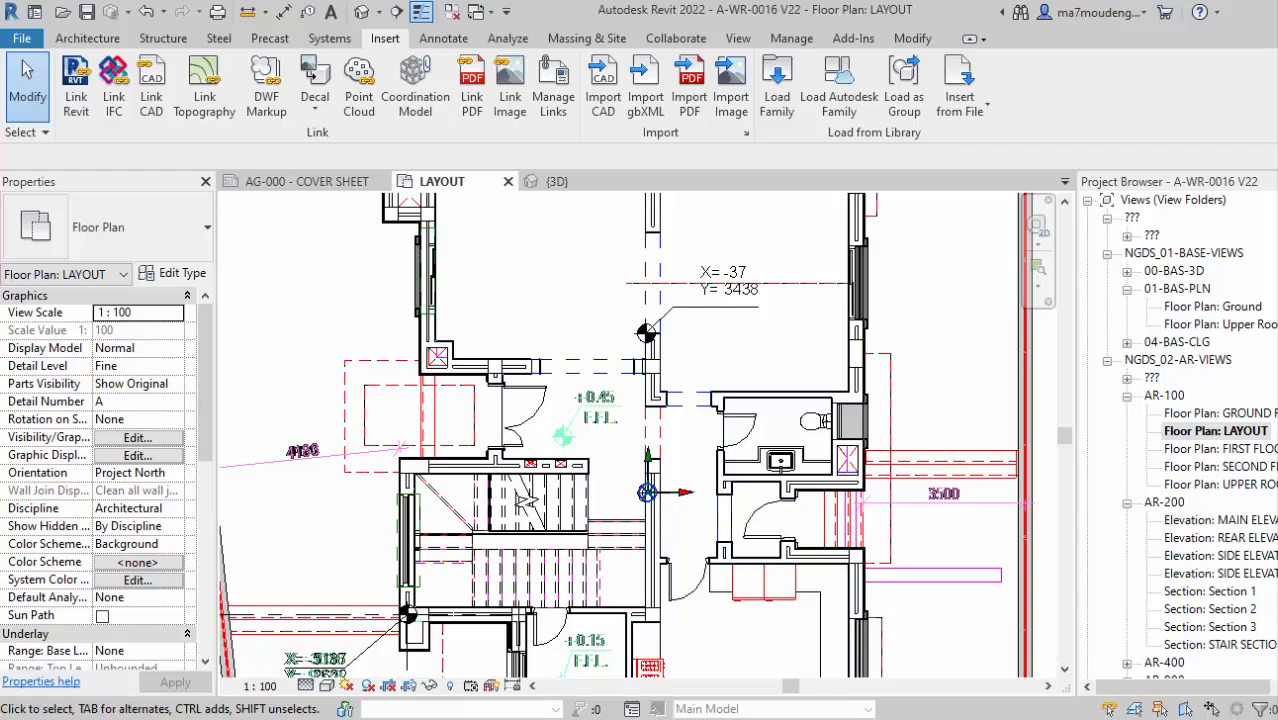
middle_click_drag(662, 520, 670, 438)
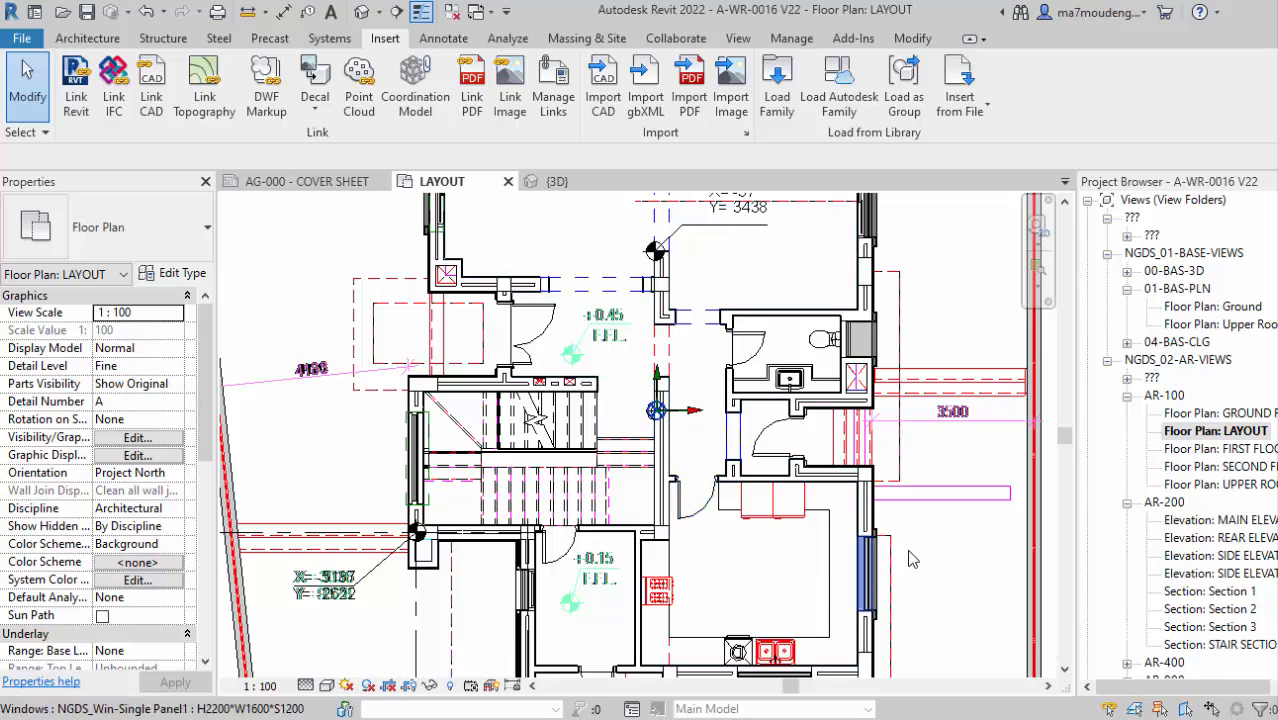
middle_click_drag(953, 598, 950, 580)
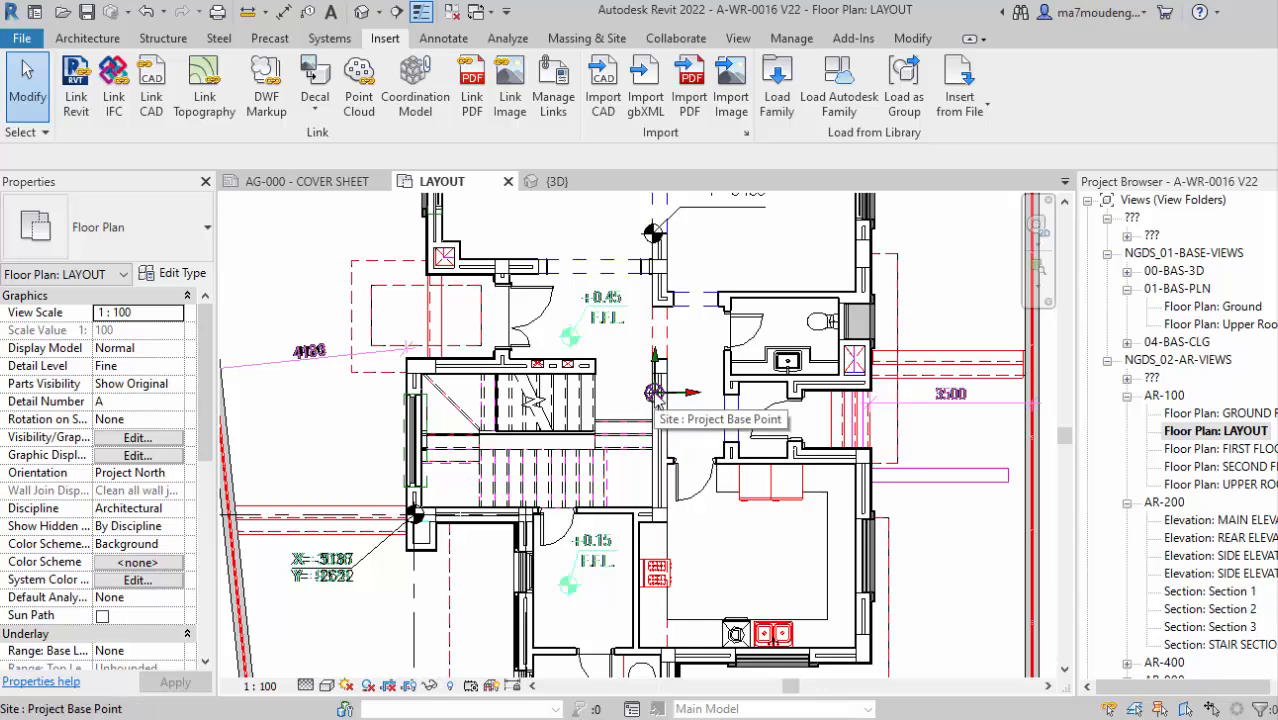
left_click(653, 392)
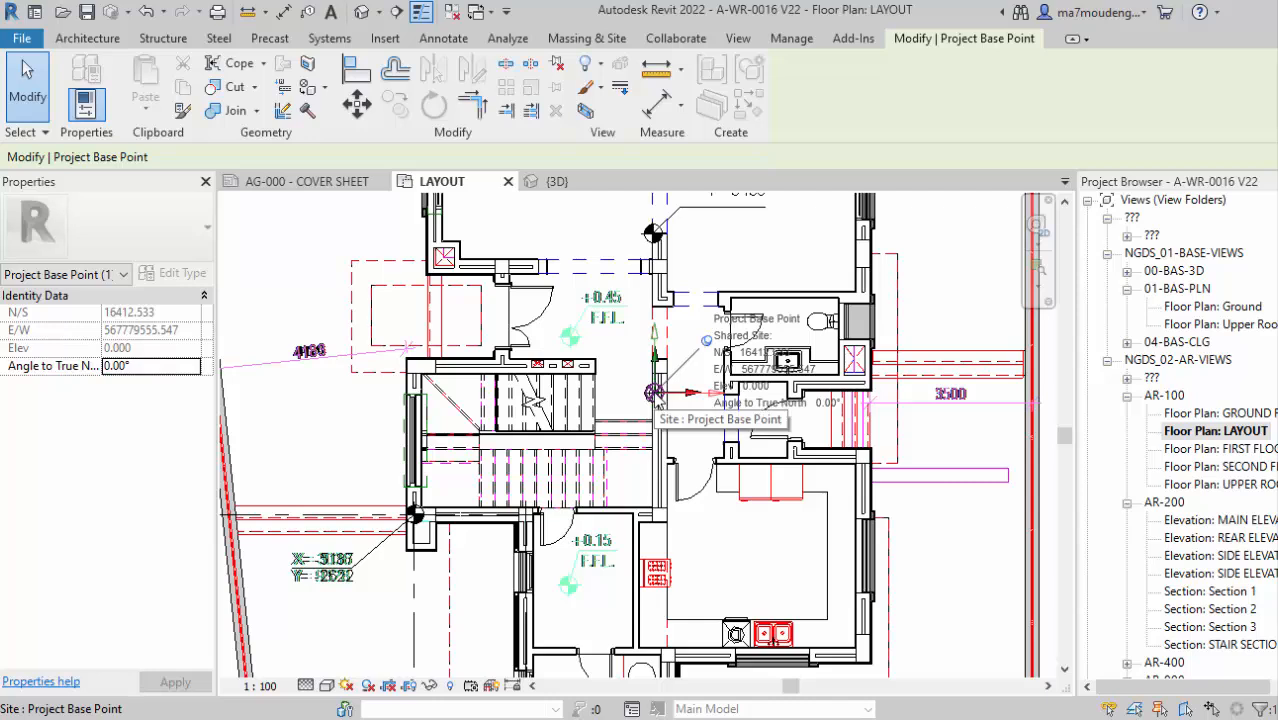
left_click(146, 369)
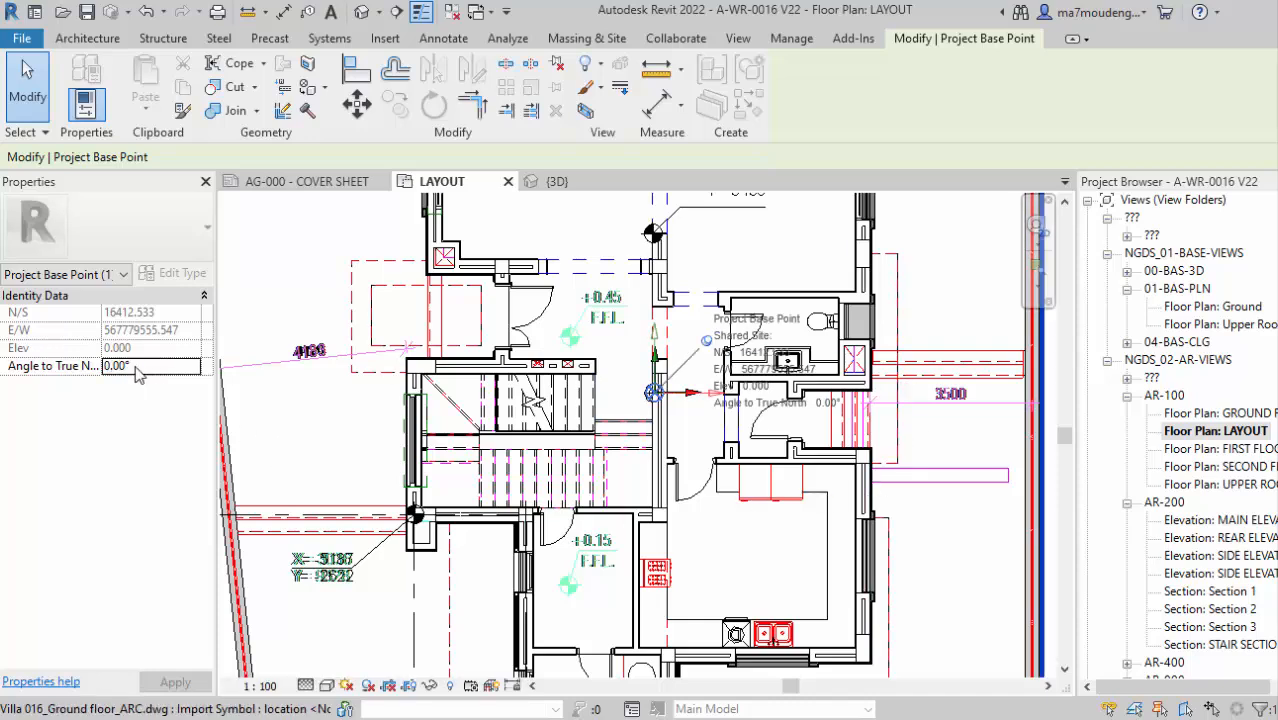
scroll(793, 486, "down", 2)
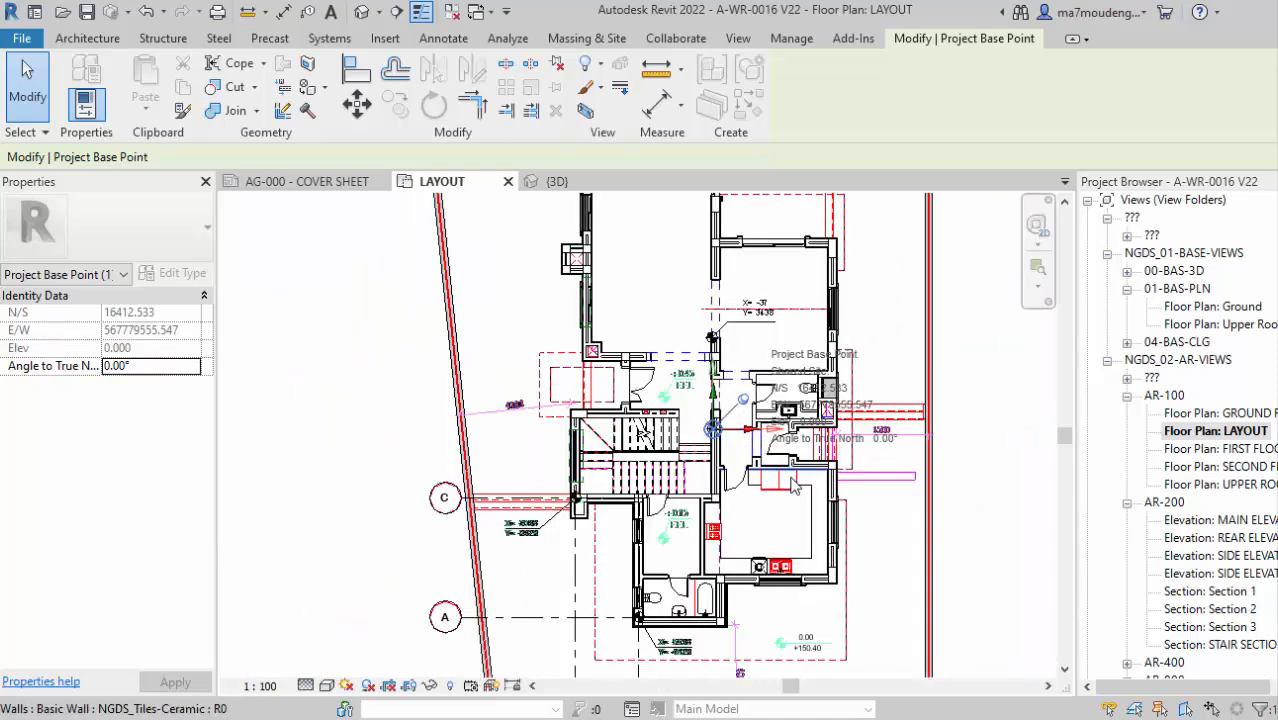
scroll(711, 426, "down", 1)
middle_click_drag(721, 308, 708, 412)
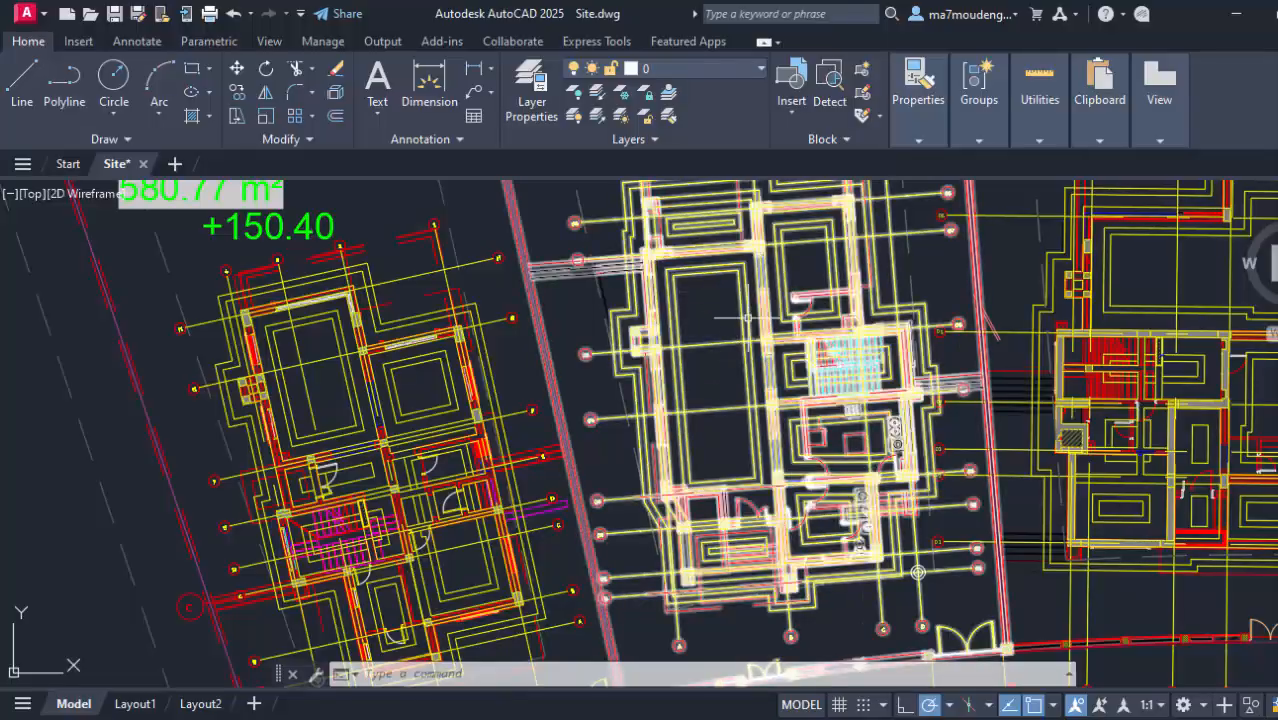
Switch to Site.dwg in AutoCAD and examine how villa V-A-16 is rotated compared with the neighbouring villas and plots.
scroll(747, 318, "down", 6)
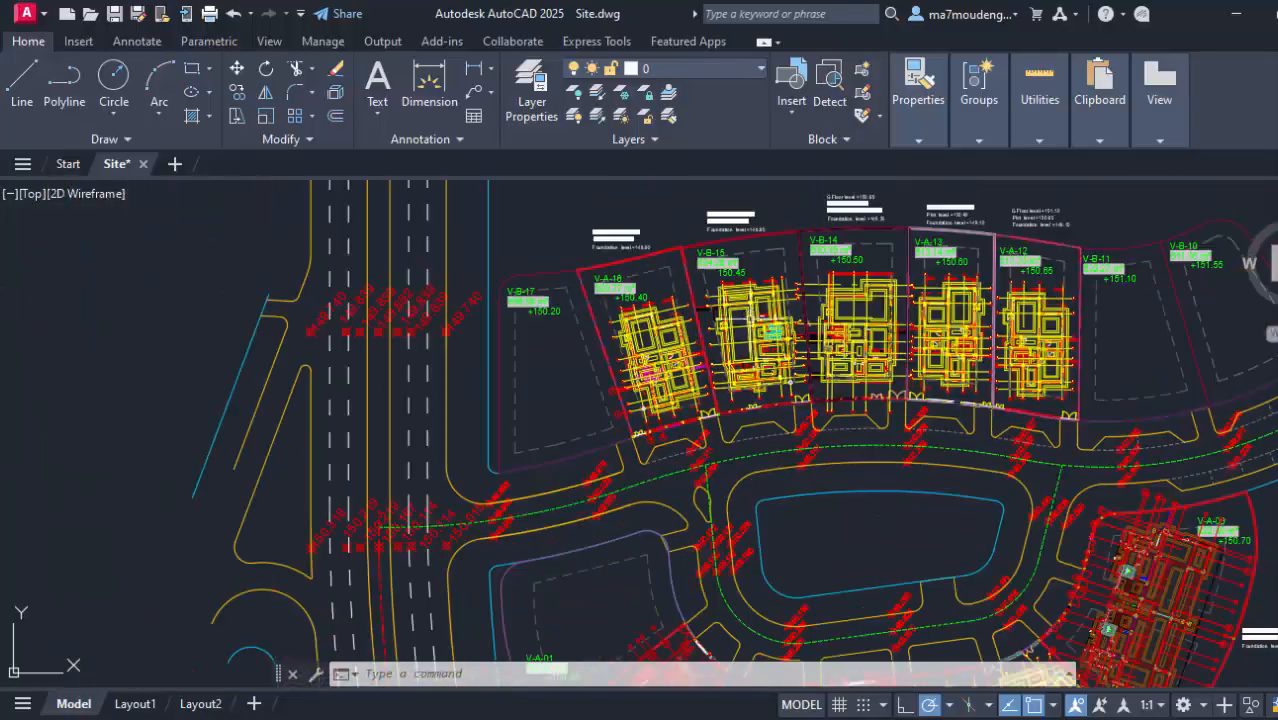
scroll(655, 348, "up", 5)
scroll(588, 317, "up", 2)
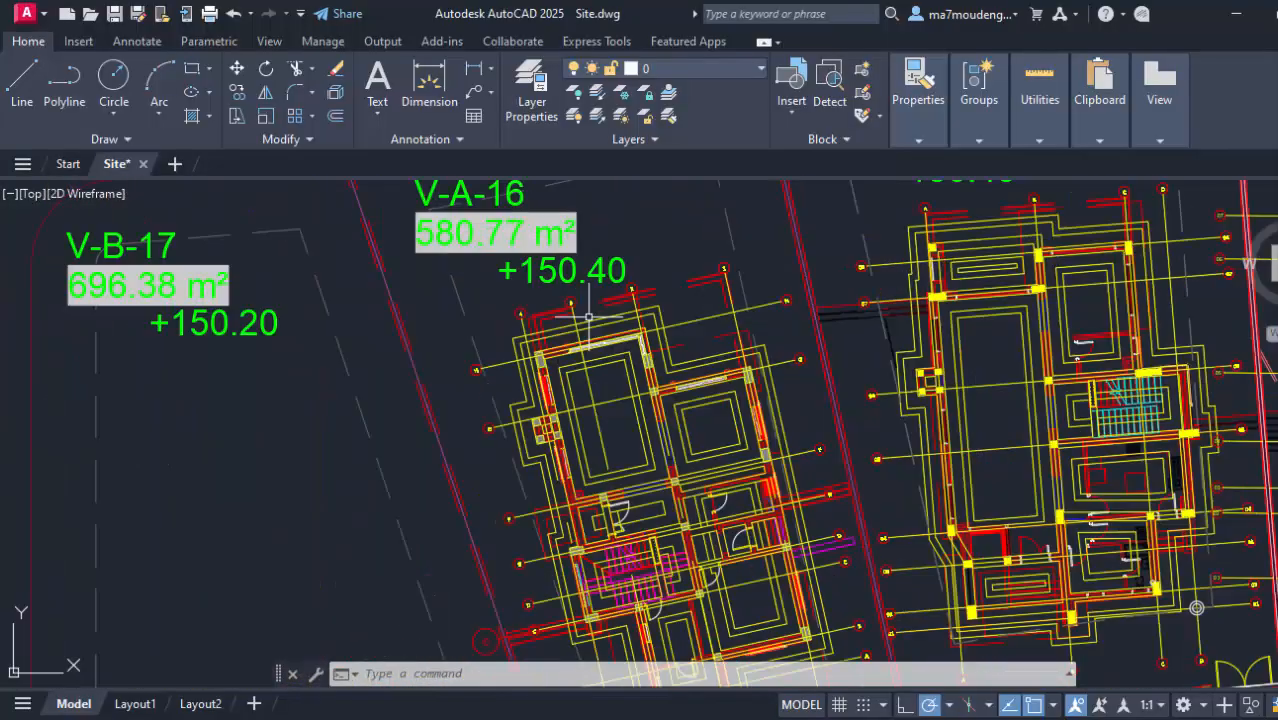
scroll(588, 317, "down", 10)
mouse_move(590, 318)
middle_mouse_down()
mouse_move(636, 504)
mouse_move(489, 282)
mouse_move(509, 344)
middle_mouse_up()
scroll(610, 424, "up", 2)
scroll(622, 431, "up", 8)
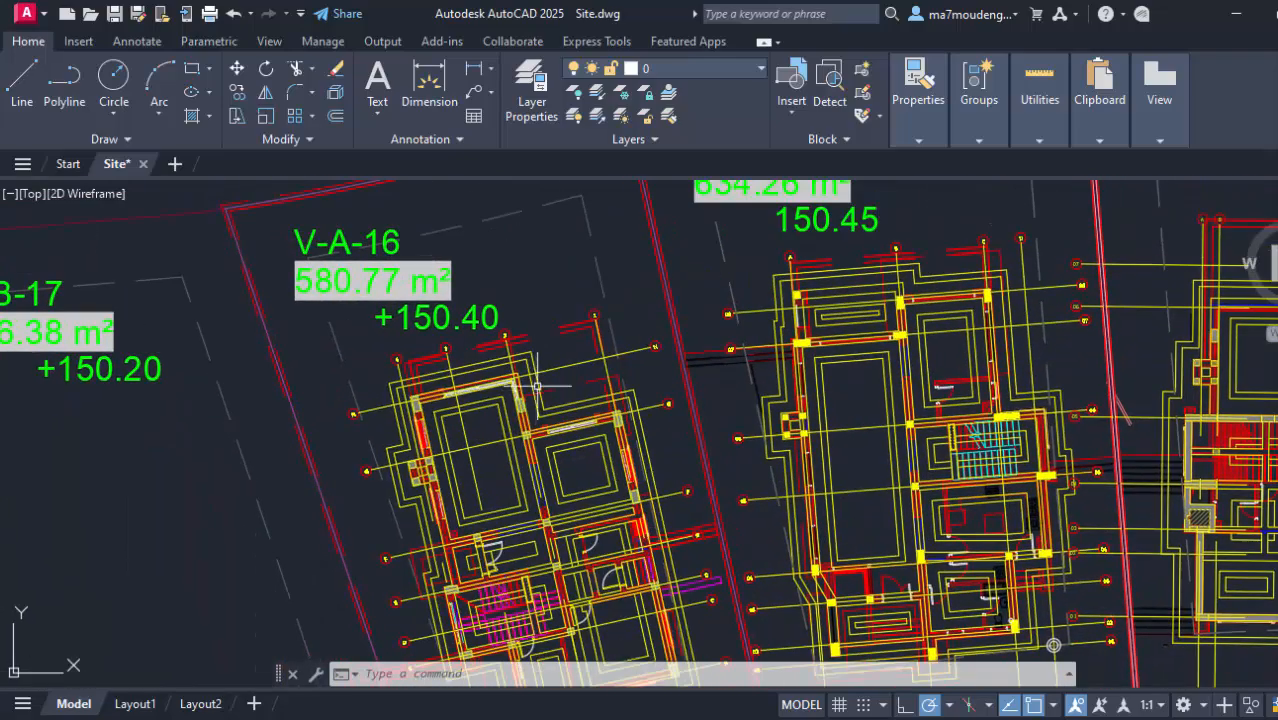
middle_click_drag(512, 530, 508, 470)
scroll(508, 470, "down", 6)
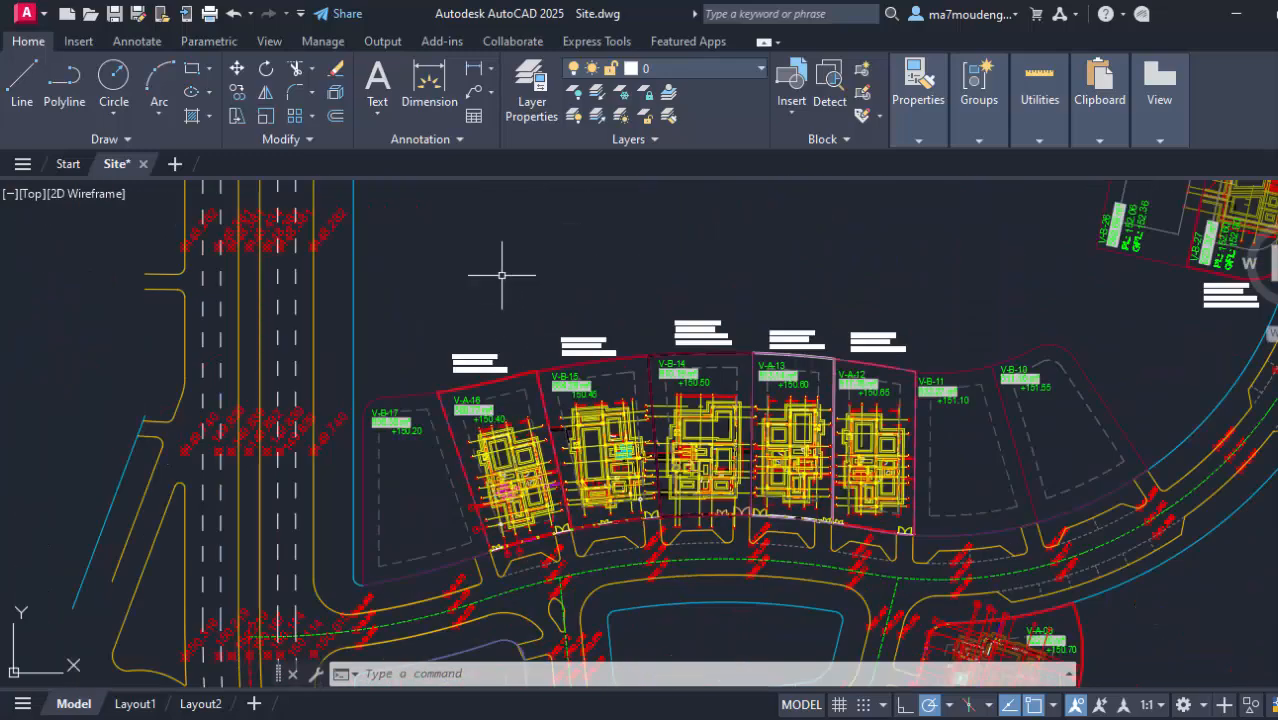
scroll(507, 455, "up", 4)
scroll(507, 455, "down", 2)
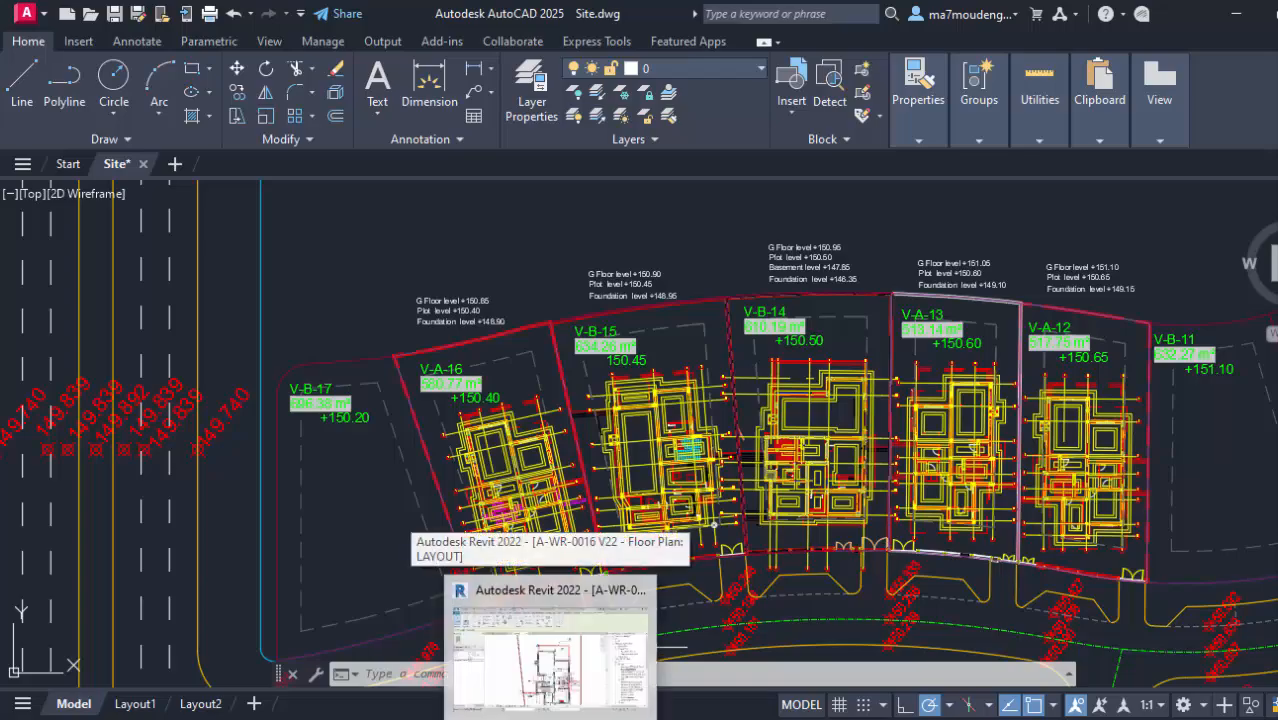
Switch back to Revit and set the project base point's Angle to True North to 30°.
left_click(652, 655)
middle_click_drag(751, 551, 737, 454)
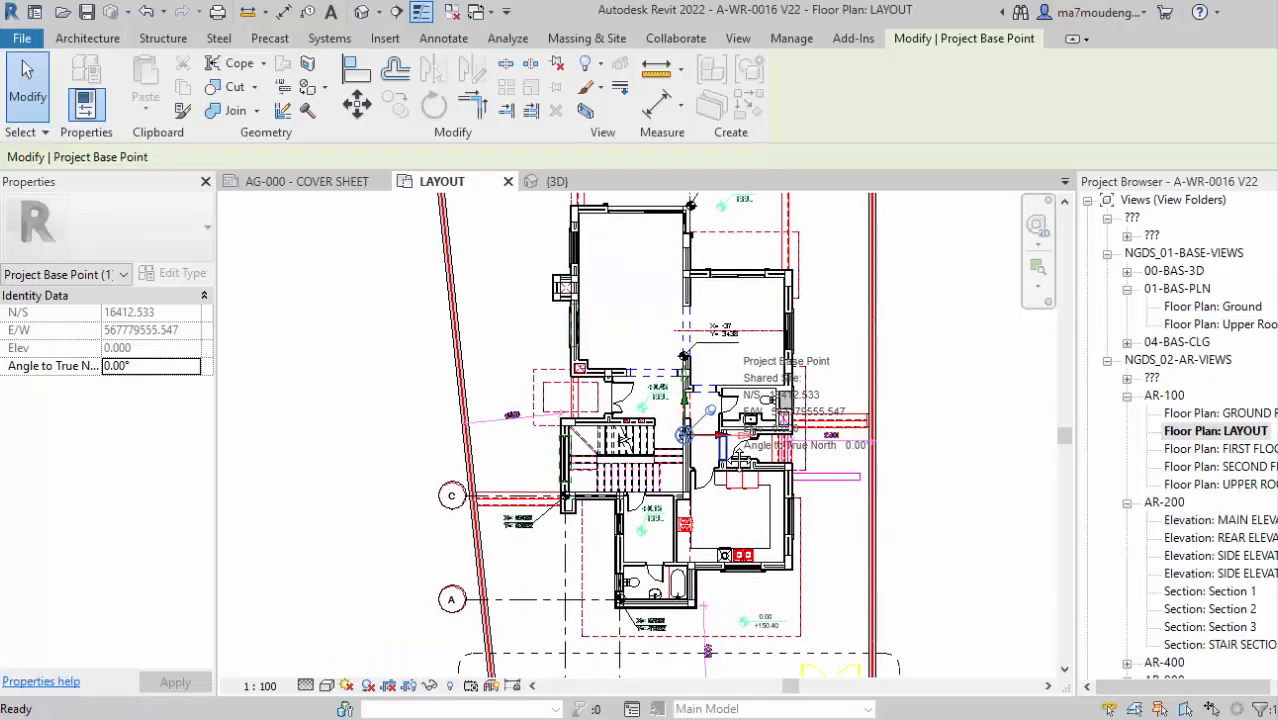
double_click(155, 372)
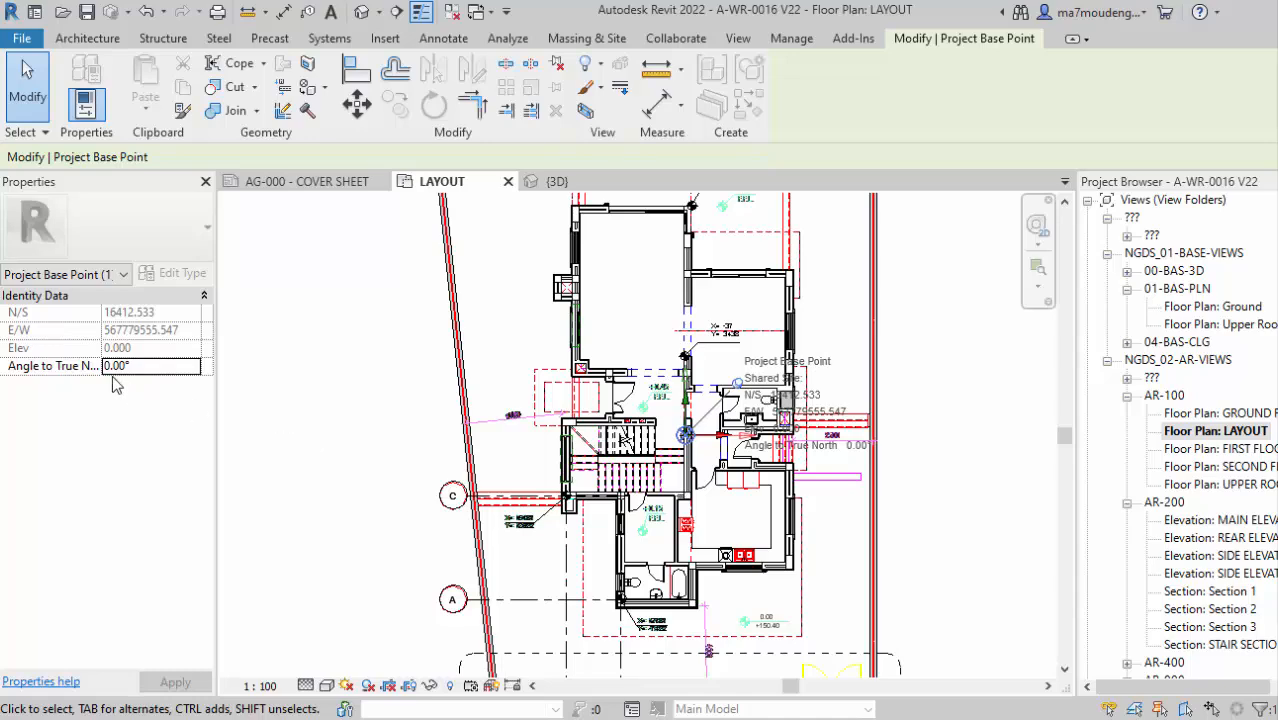
scroll(673, 443, "up", 3)
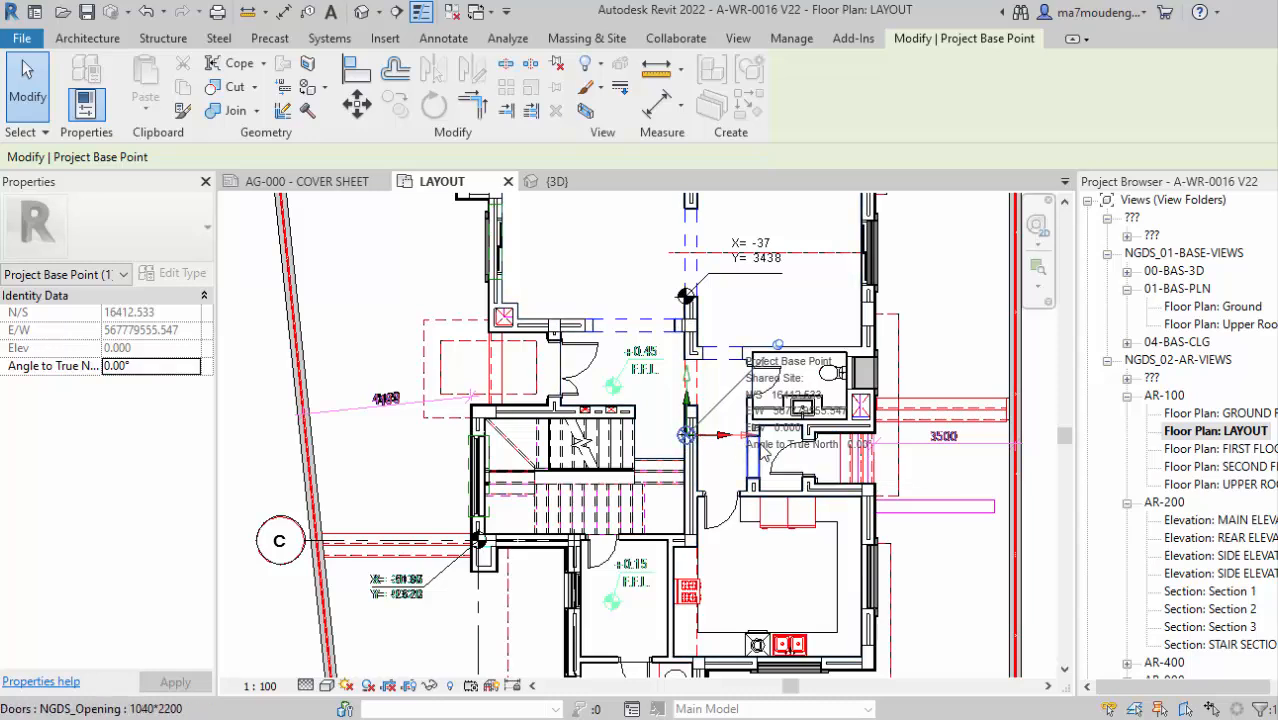
left_click(157, 369)
type("30")
key("Return")
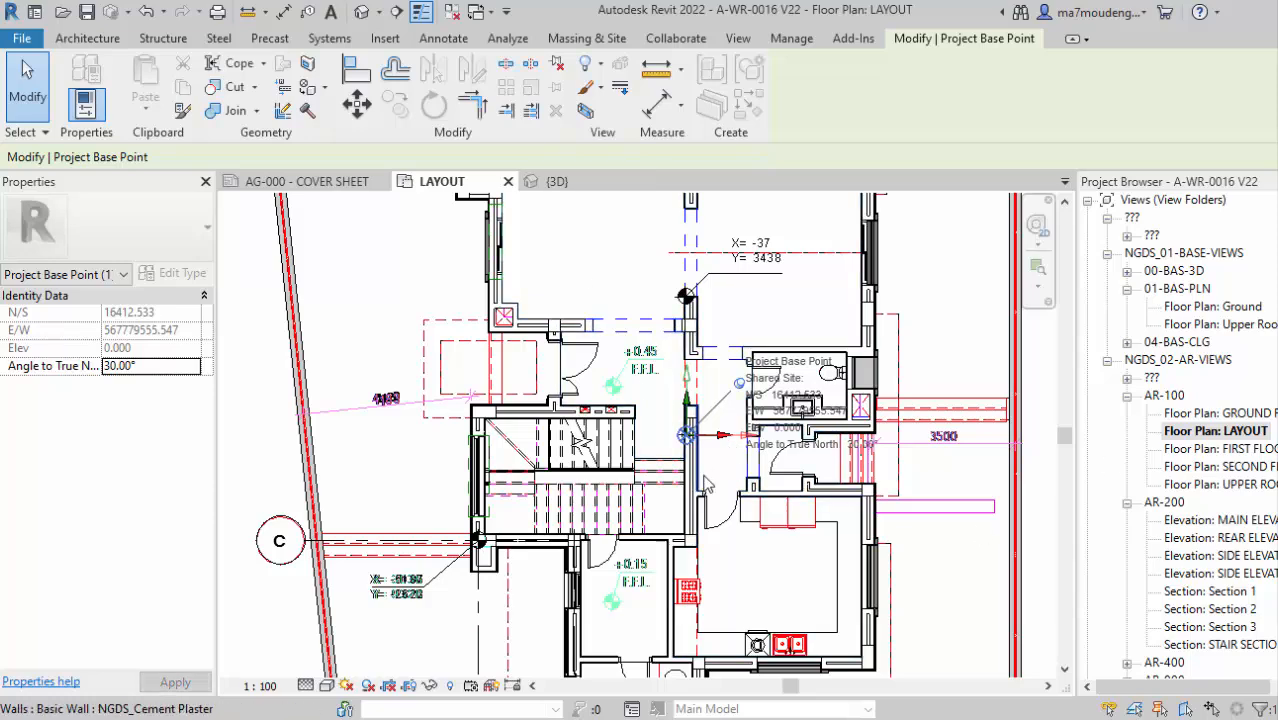
Open the 3D view, orient it to the top, and spin it to examine the villa's rotation relative to north.
scroll(705, 485, "down", 6)
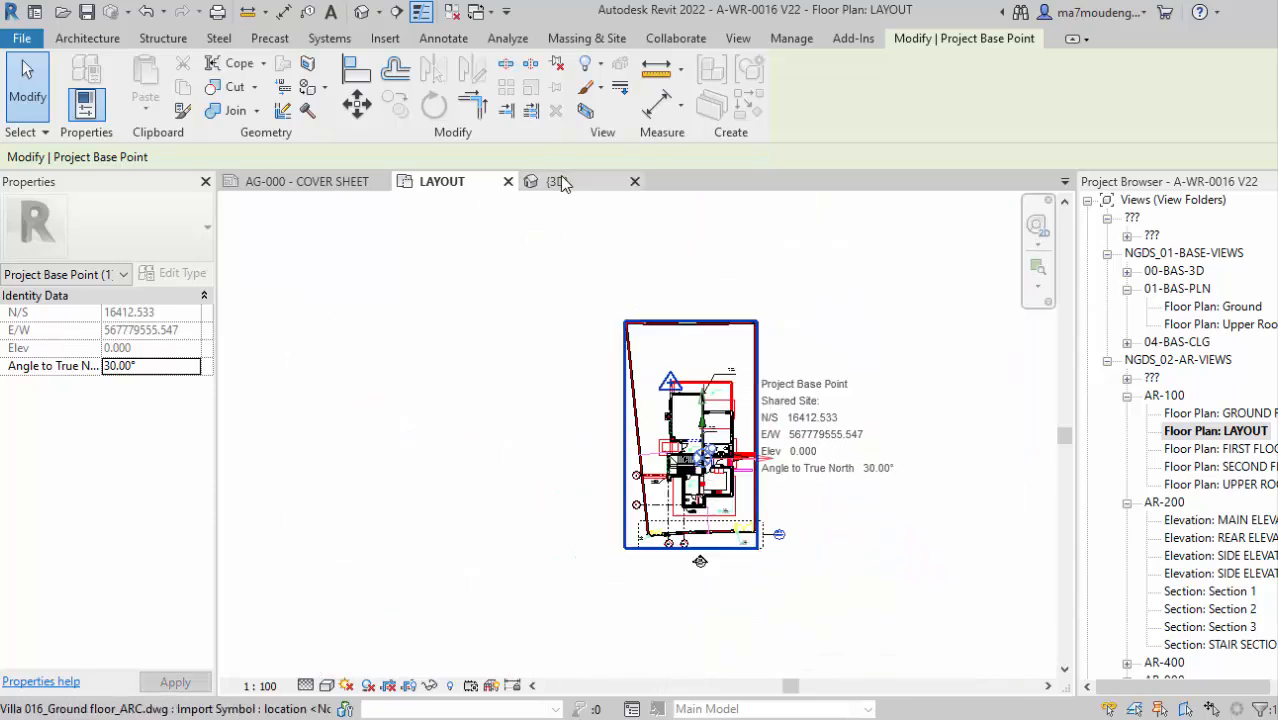
left_click(558, 181)
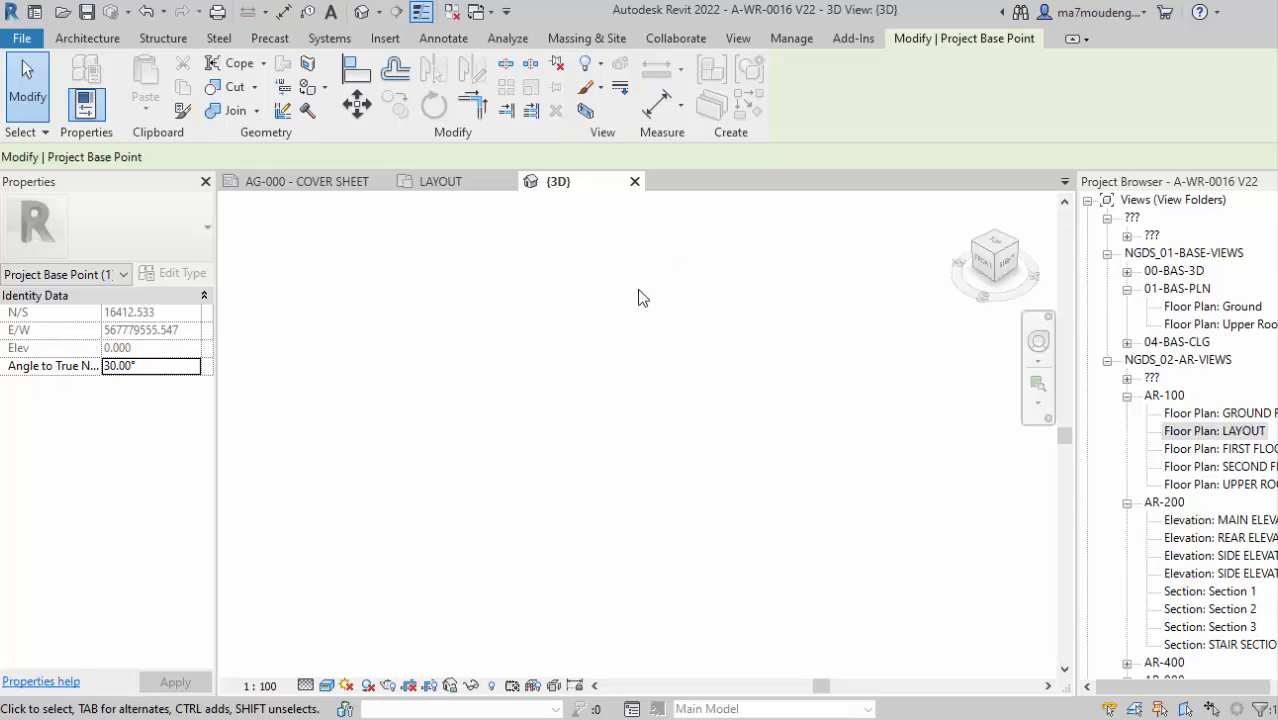
left_click(993, 252)
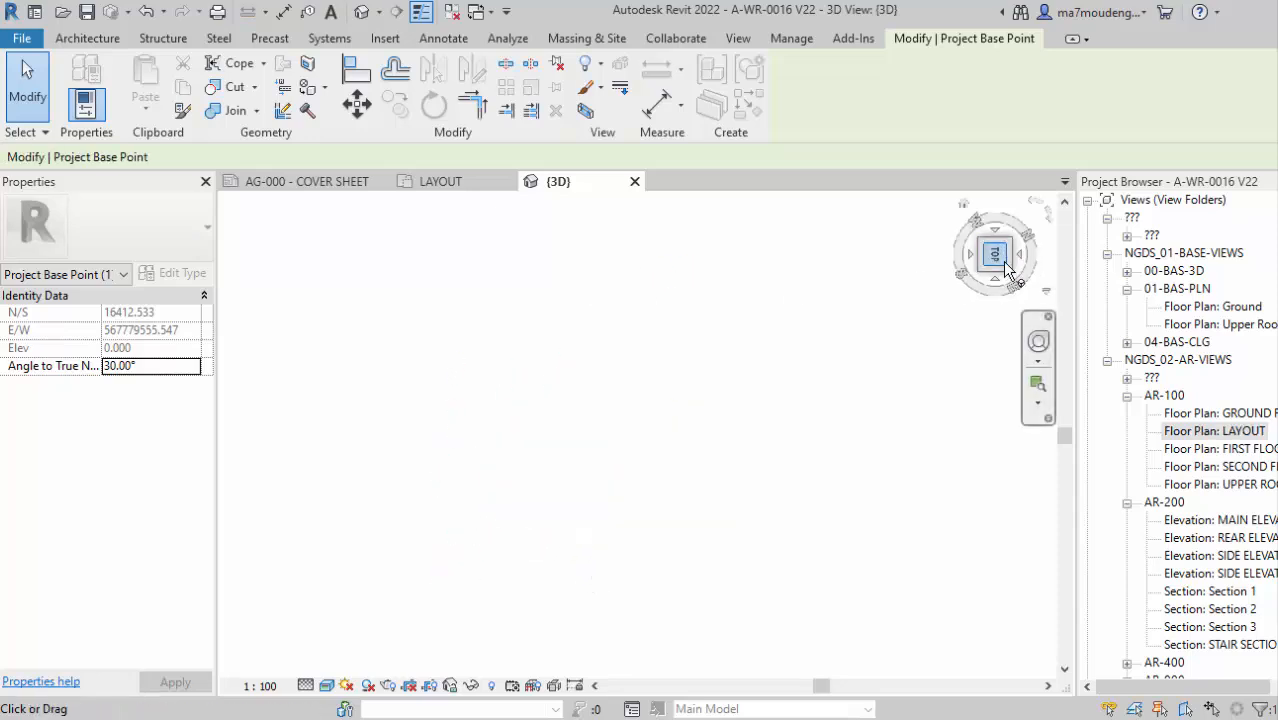
left_click(1035, 205)
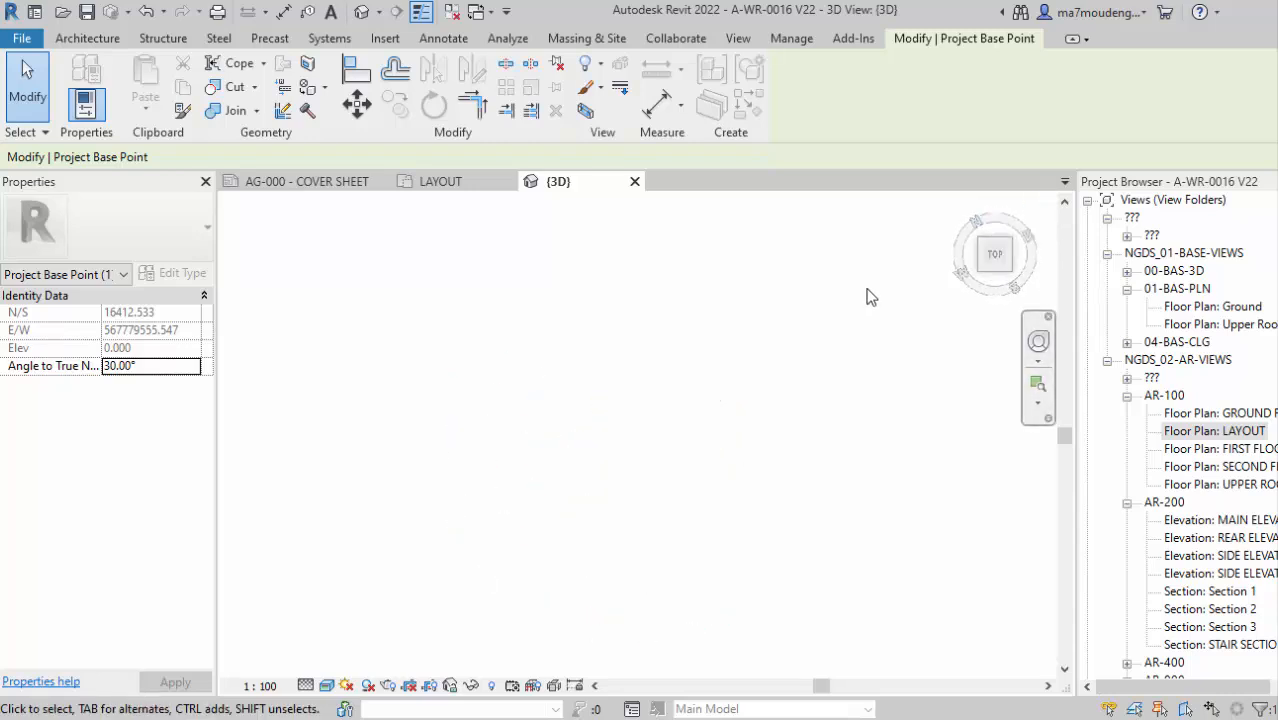
middle_click_drag(859, 297, 827, 442)
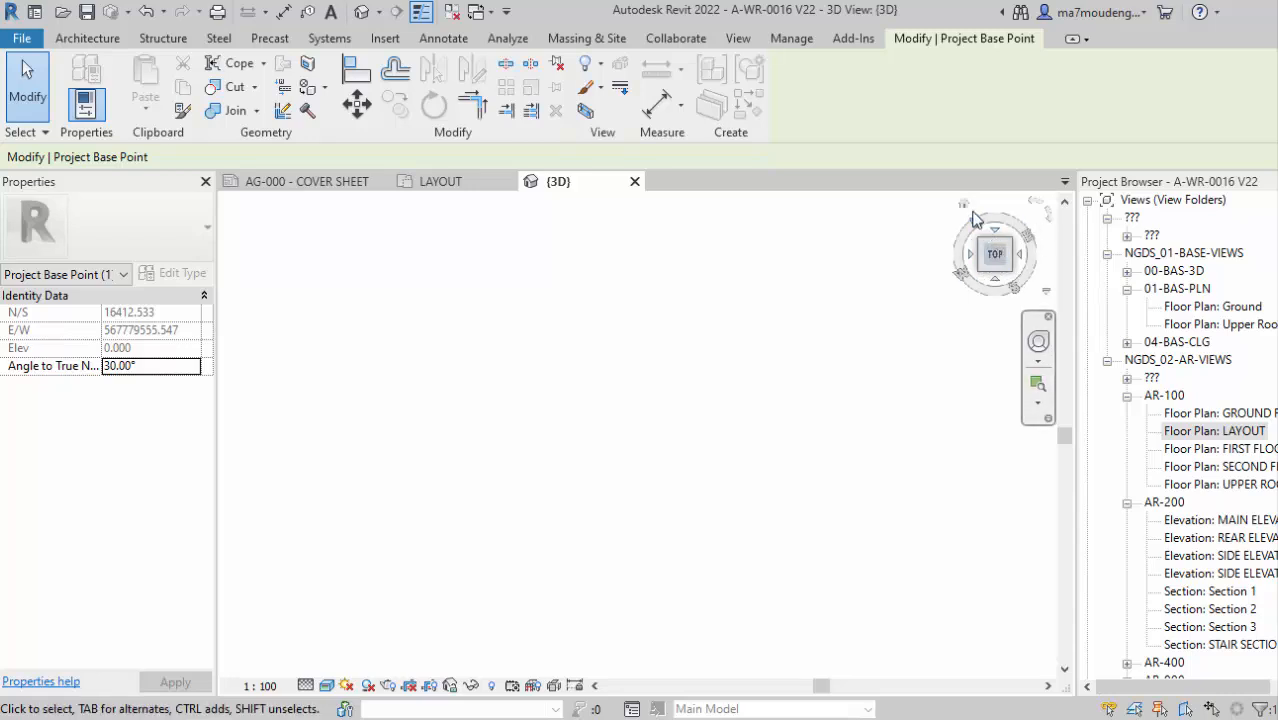
middle_click_drag(889, 470, 807, 476, "shift")
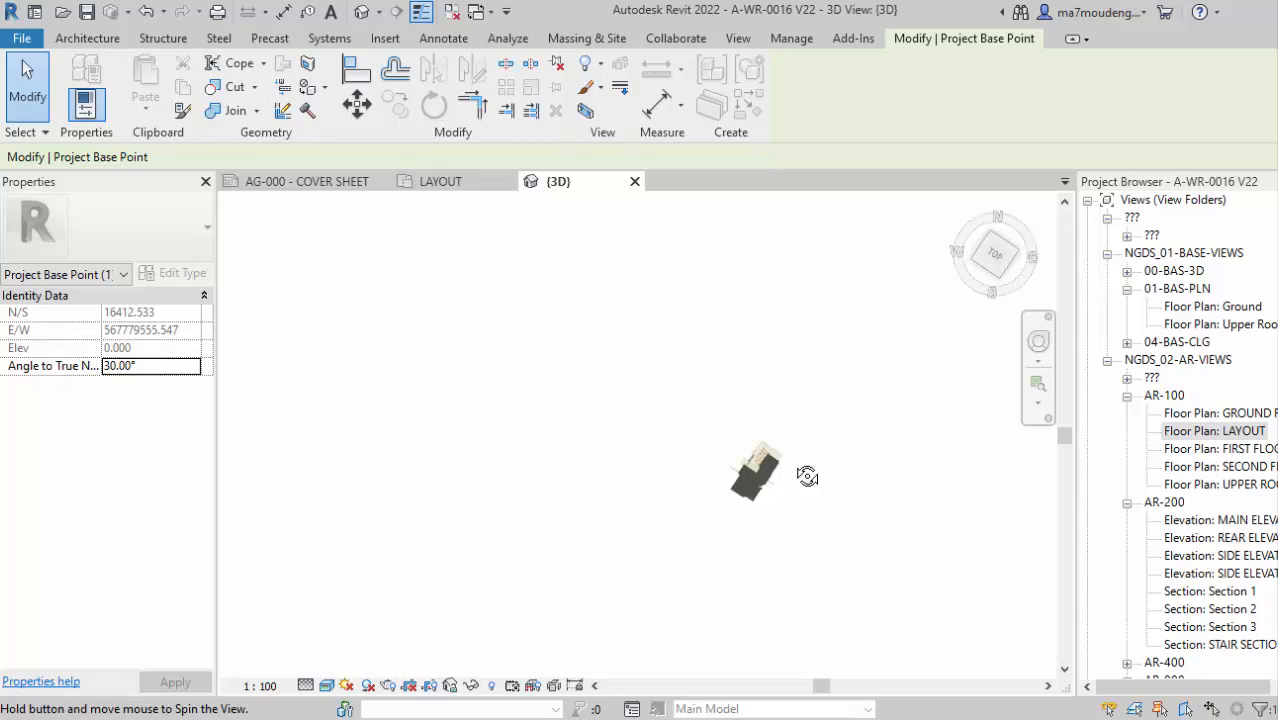
Return to the LAYOUT floor plan and set the project base point's Angle to True North back to 0°.
left_click(440, 181)
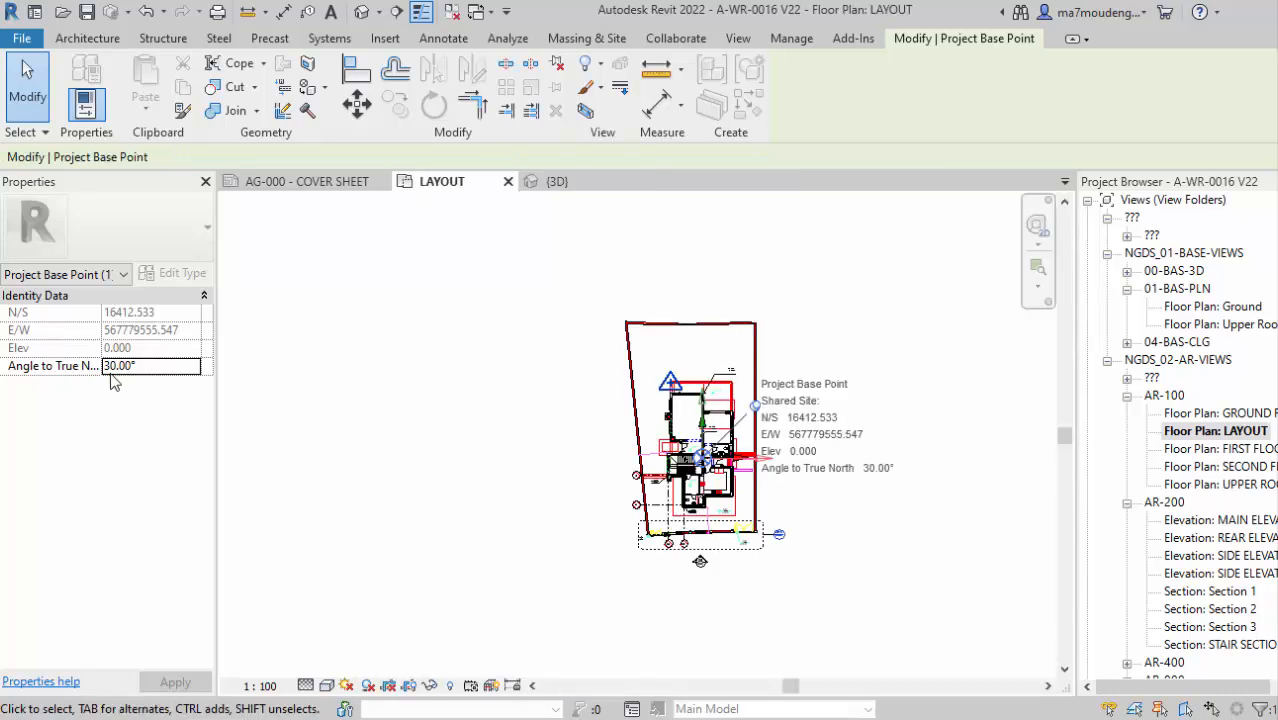
left_click(155, 368)
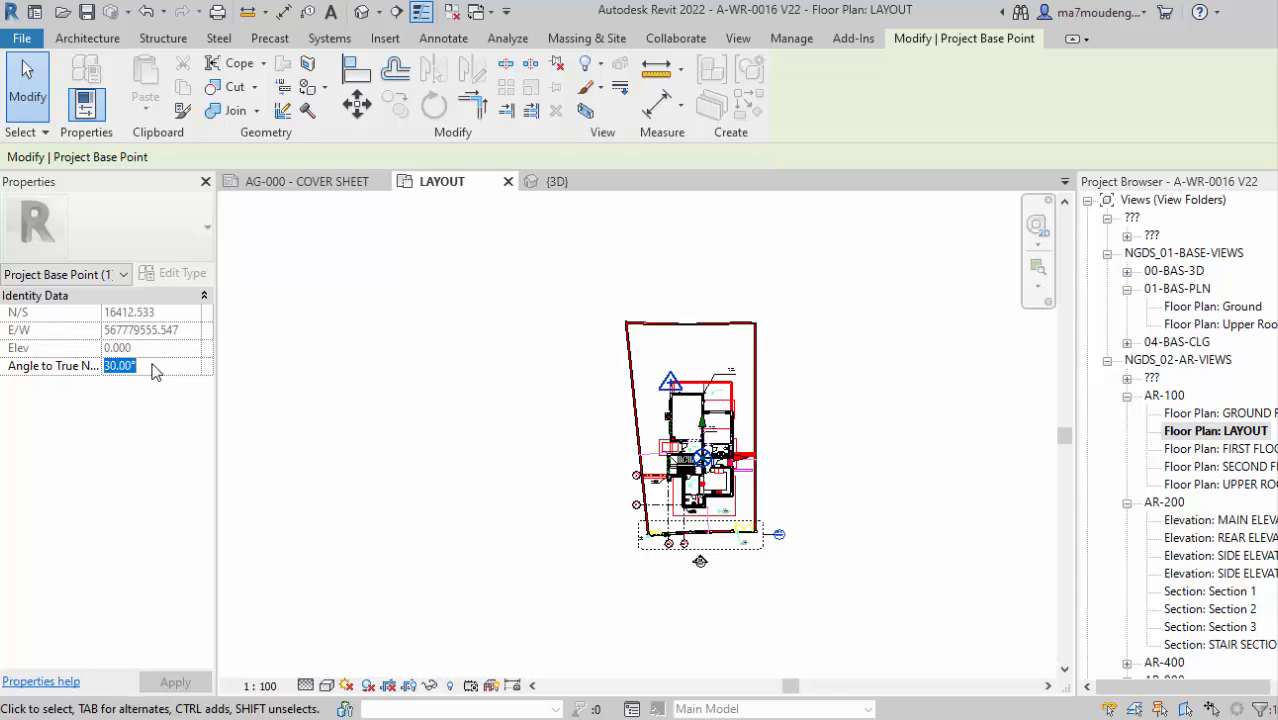
type("0")
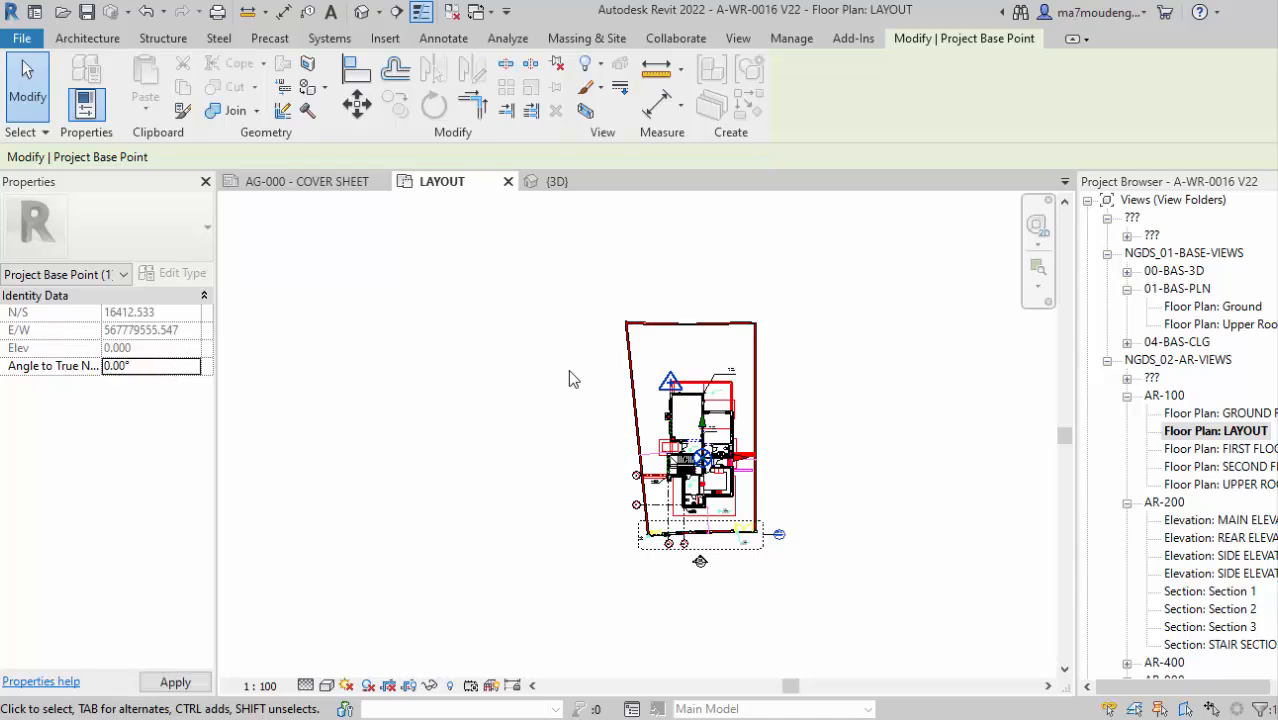
scroll(697, 445, "up", 2)
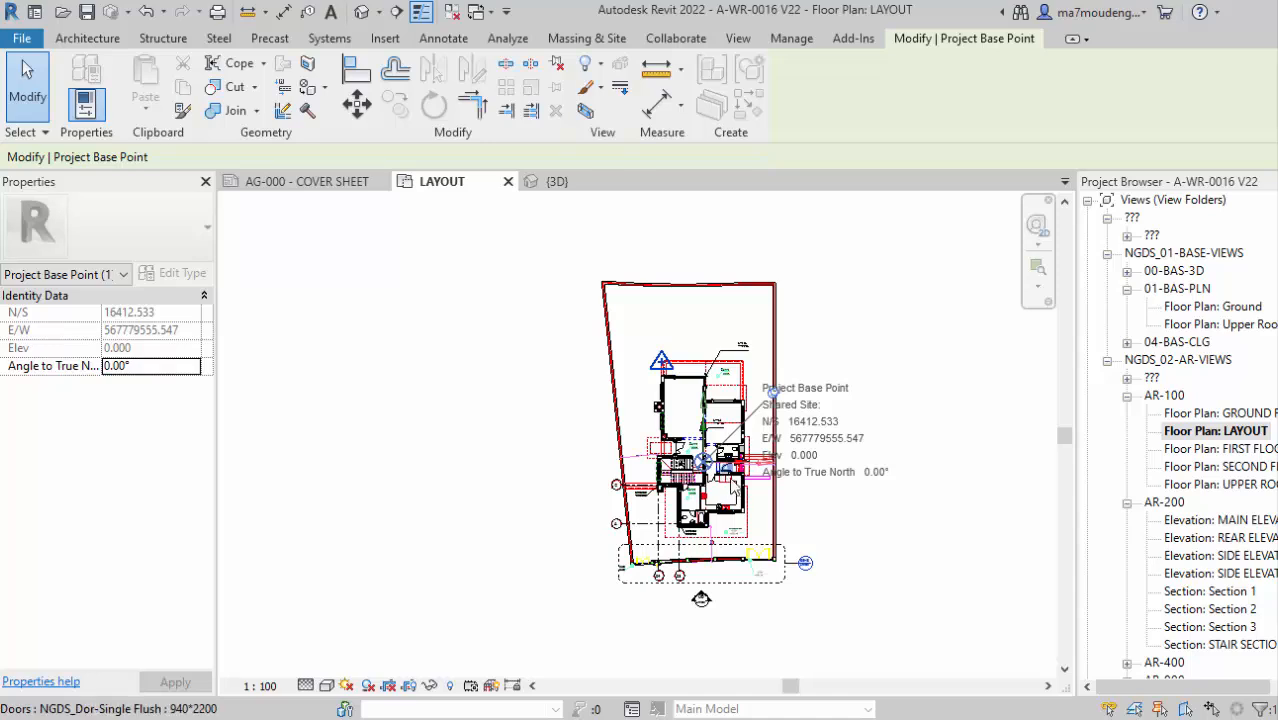
scroll(720, 475, "up", 1)
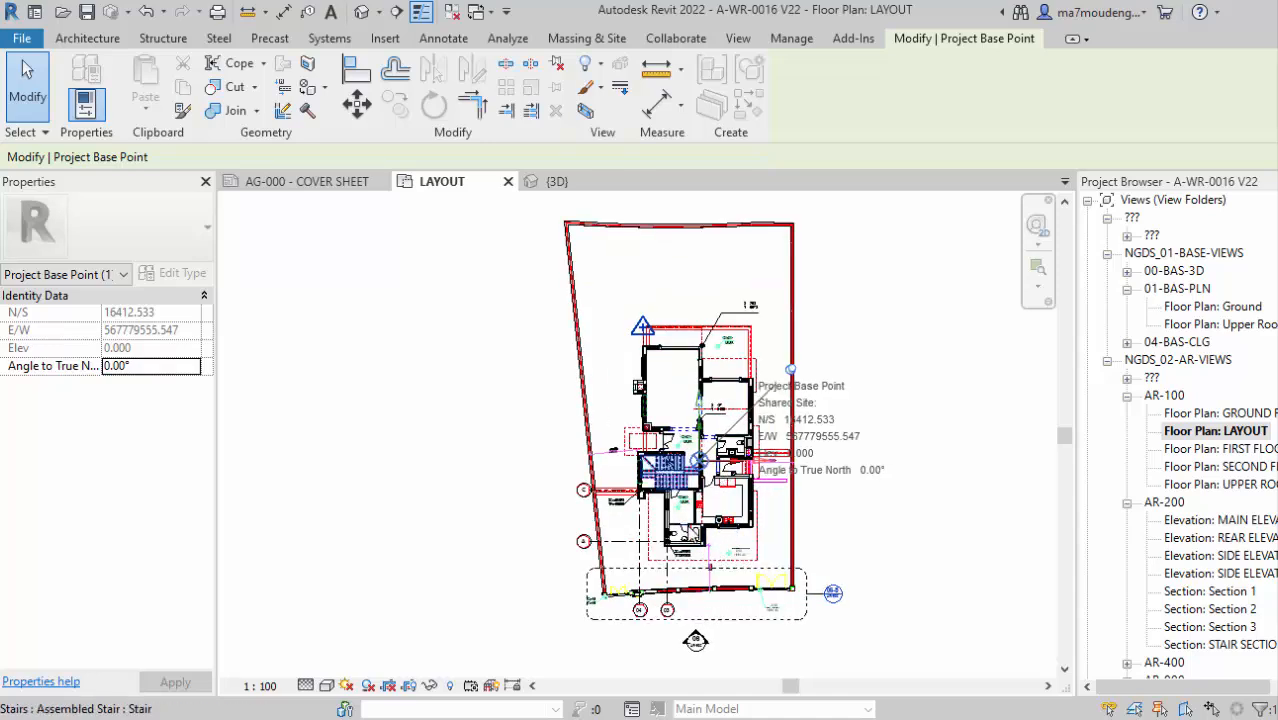
middle_click_drag(743, 549, 851, 503)
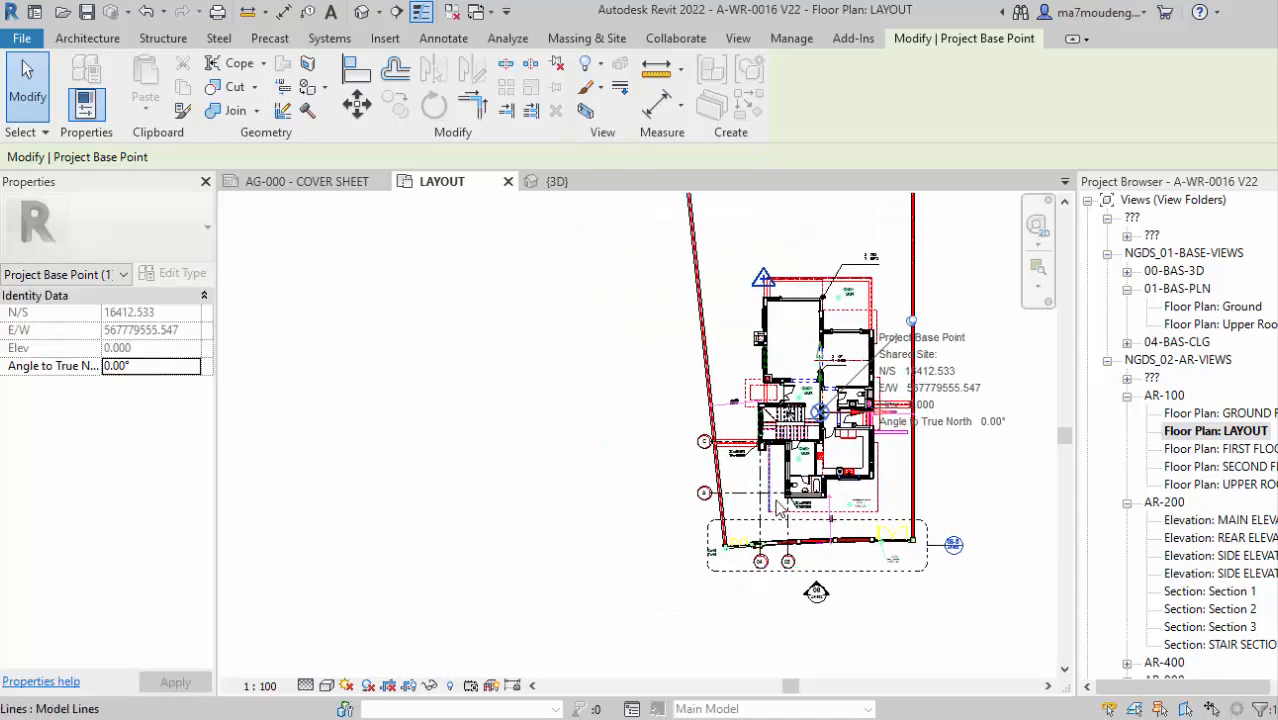
scroll(743, 502, "up", 2)
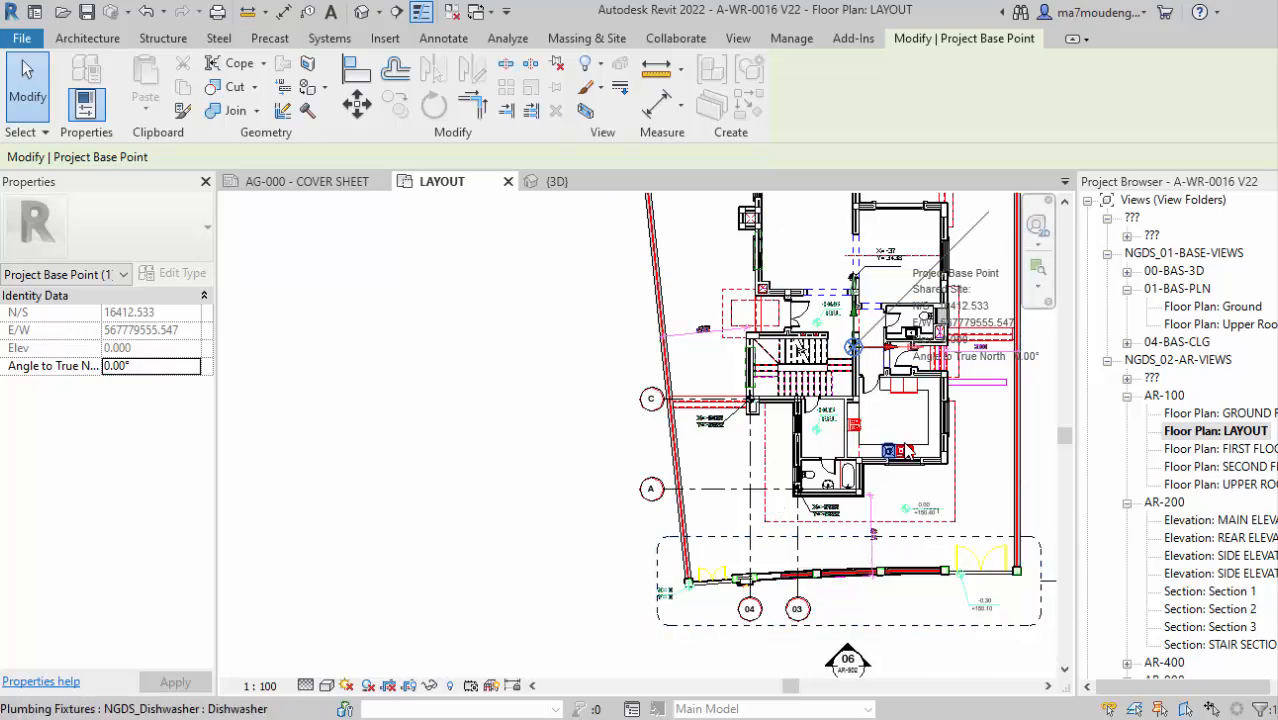
middle_click_drag(900, 460, 860, 512)
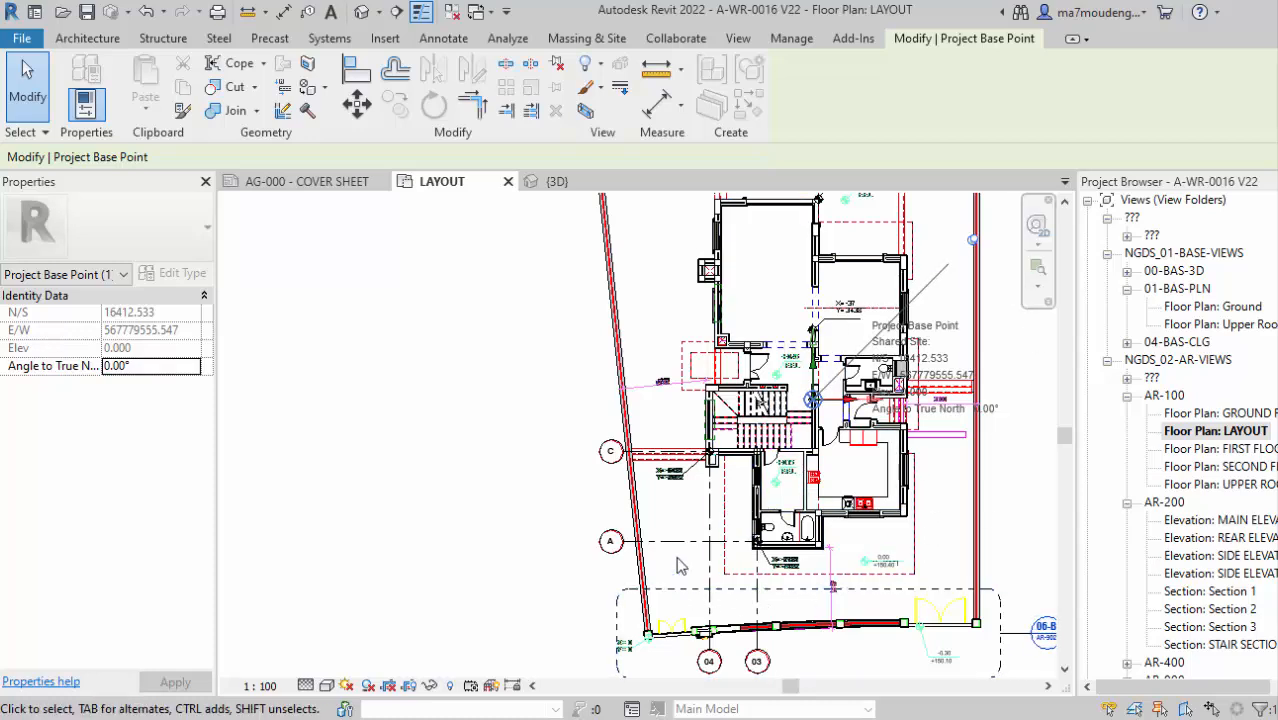
Examine the spot coordinates where grids A and C meet the villa's walls, relative to the project base point.
scroll(678, 562, "up", 1)
middle_click_drag(700, 574, 660, 602)
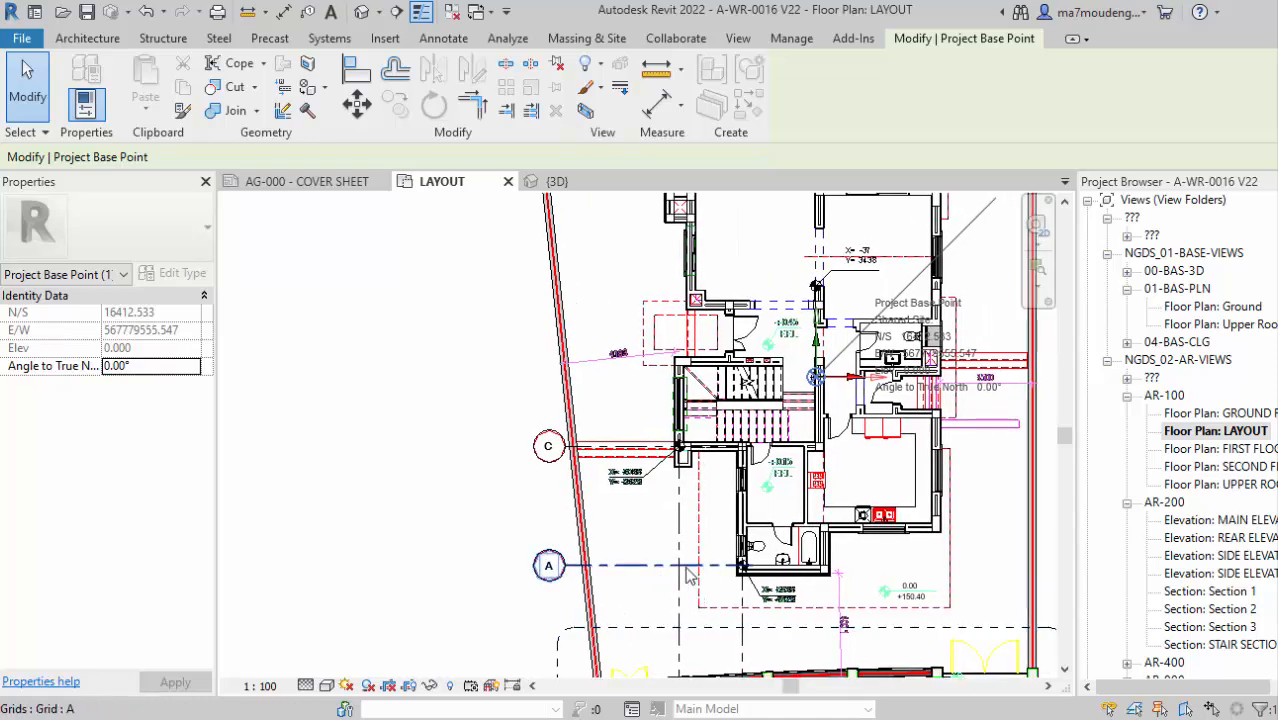
scroll(686, 565, "up", 2)
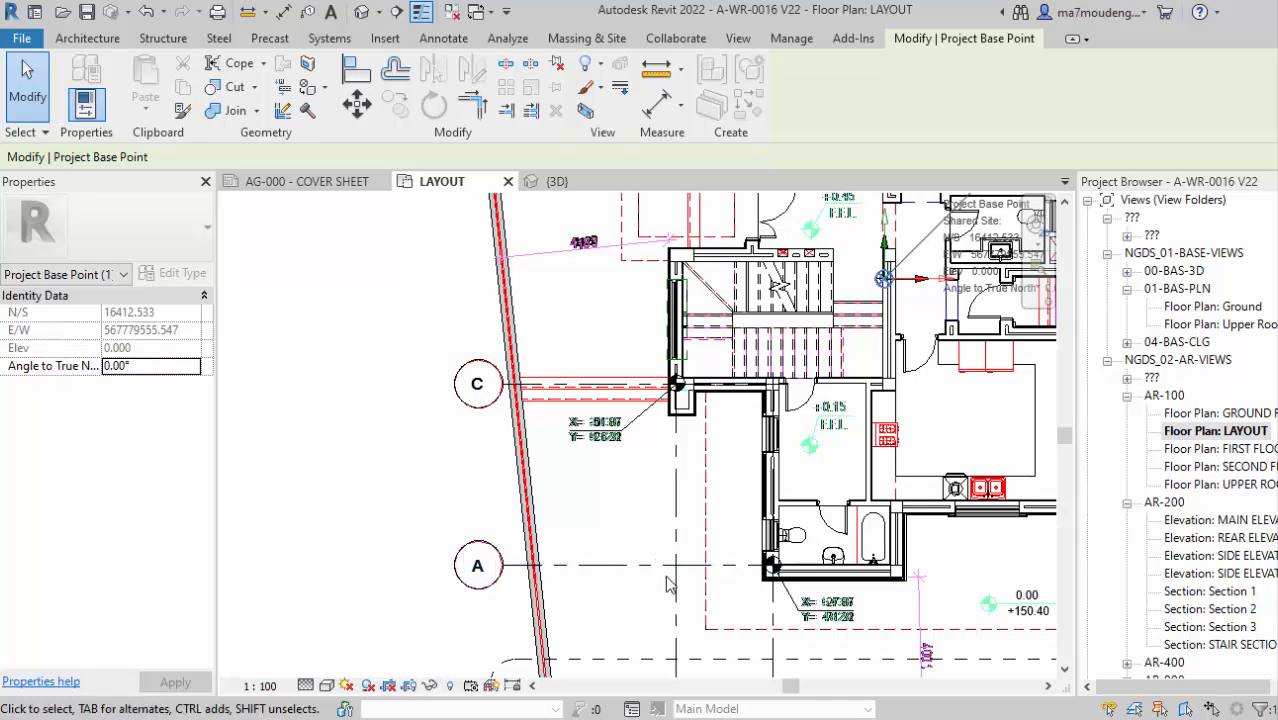
middle_click_drag(681, 580, 671, 503)
middle_click_drag(718, 441, 707, 497)
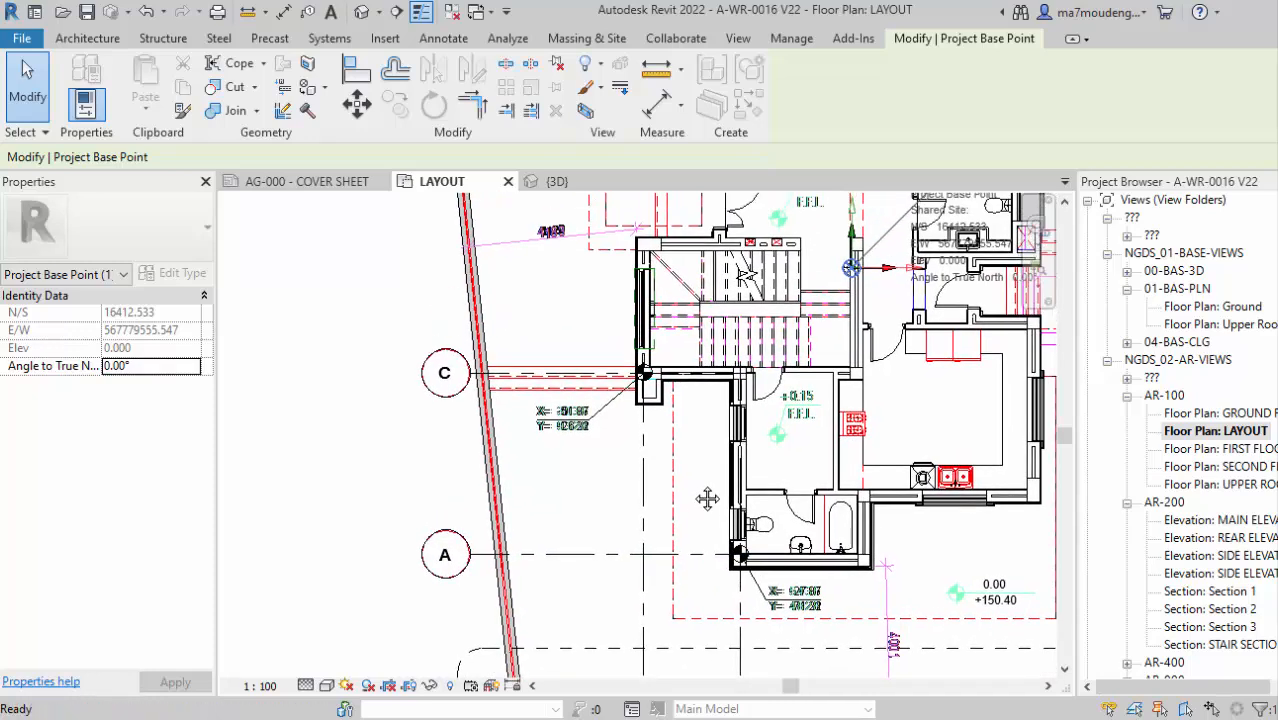
middle_click_drag(657, 459, 658, 525)
scroll(658, 525, "down", 3)
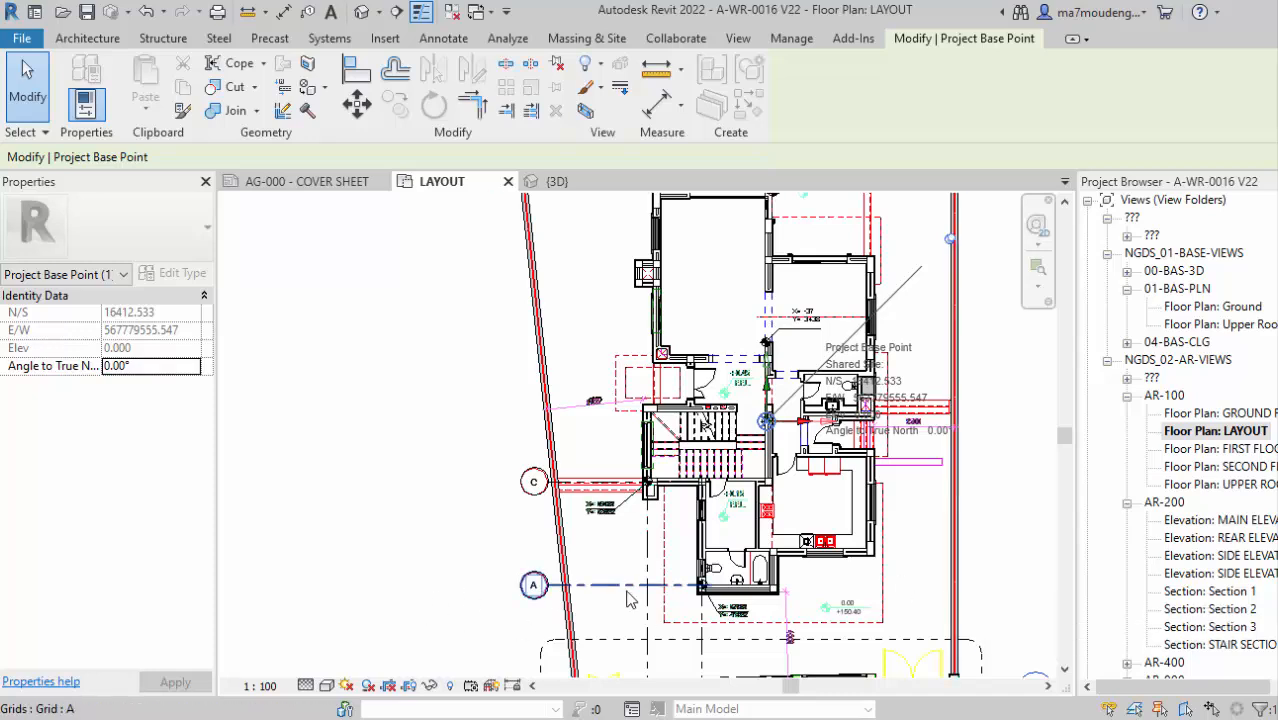
scroll(652, 588, "up", 2)
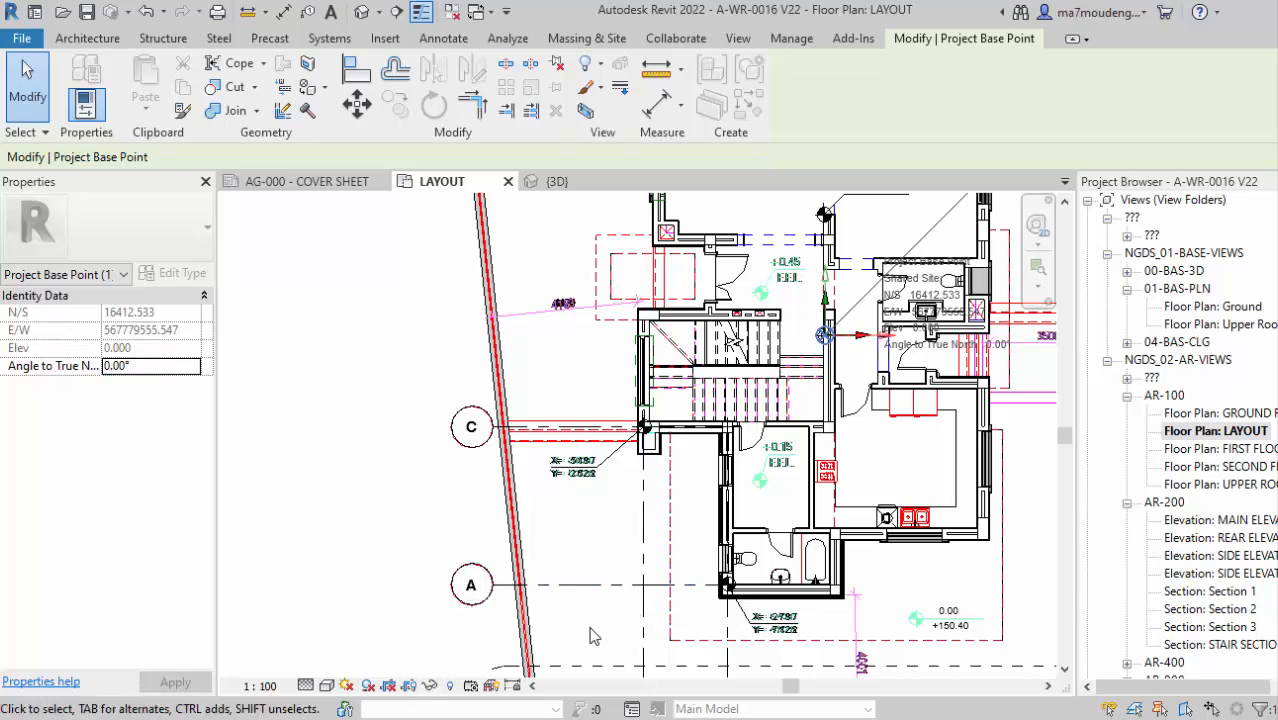
middle_click_drag(603, 635, 607, 617)
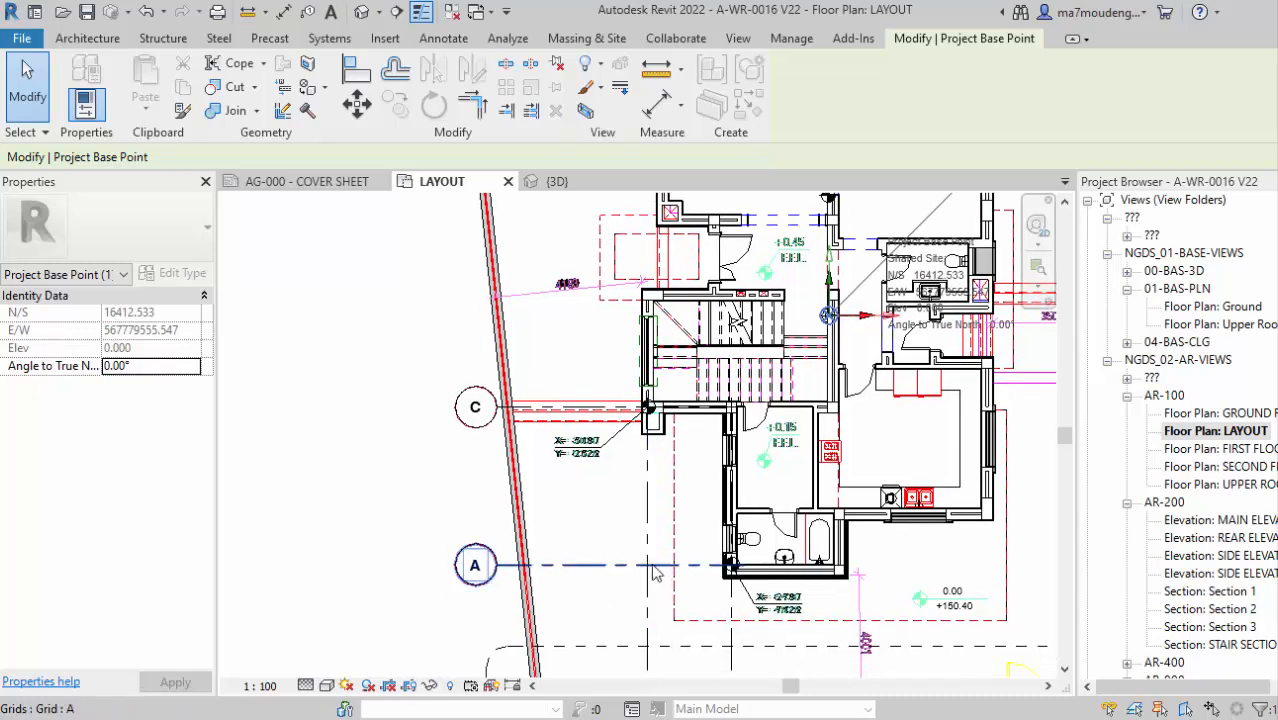
middle_click_drag(677, 569, 647, 630)
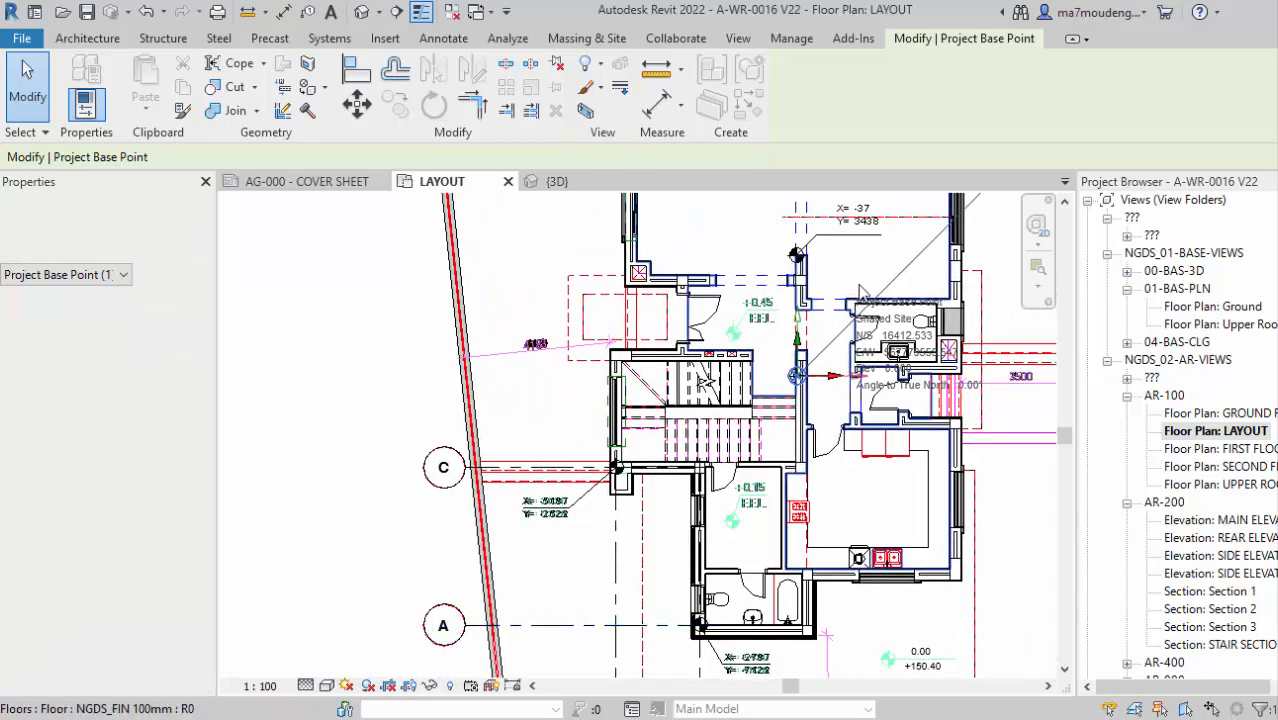
Use a Spot Coordinate matching the one by the interior wall to preview coordinates along the villa's walls and at grid C, without placing any.
scroll(858, 322, "up", 2)
middle_click_drag(858, 322, 820, 596)
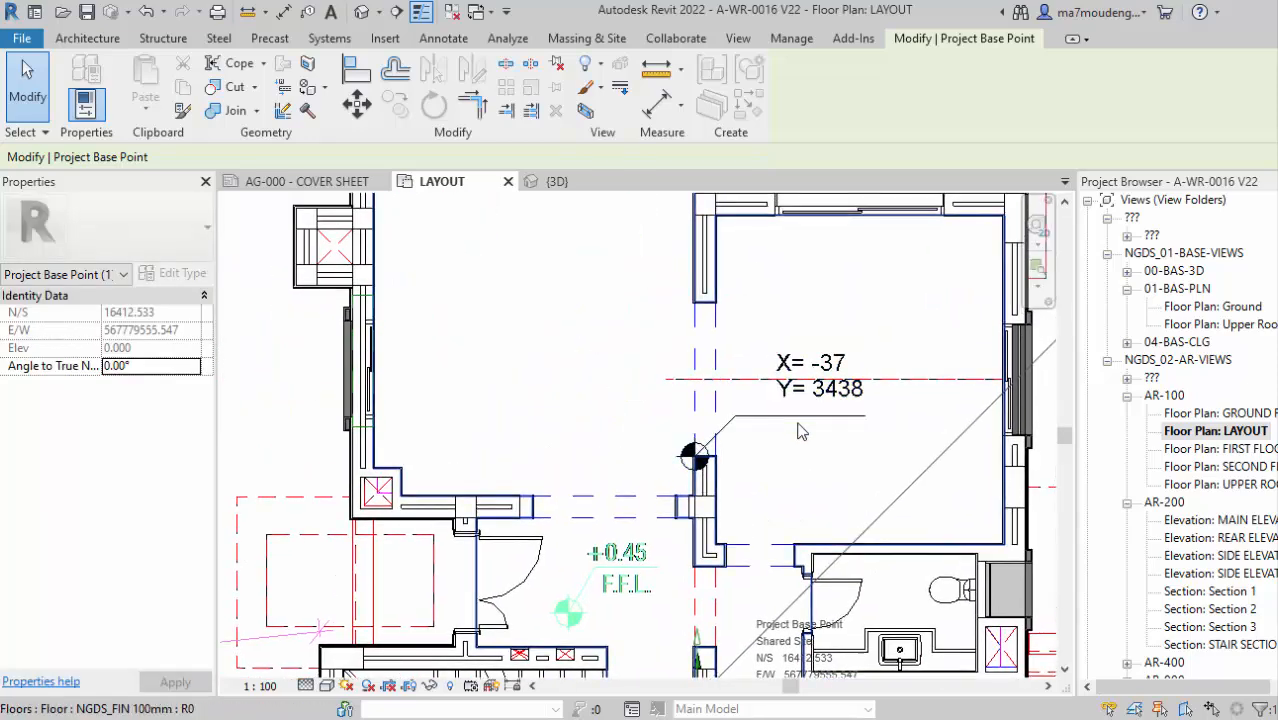
middle_click_drag(815, 435, 771, 451)
scroll(757, 484, "down", 4)
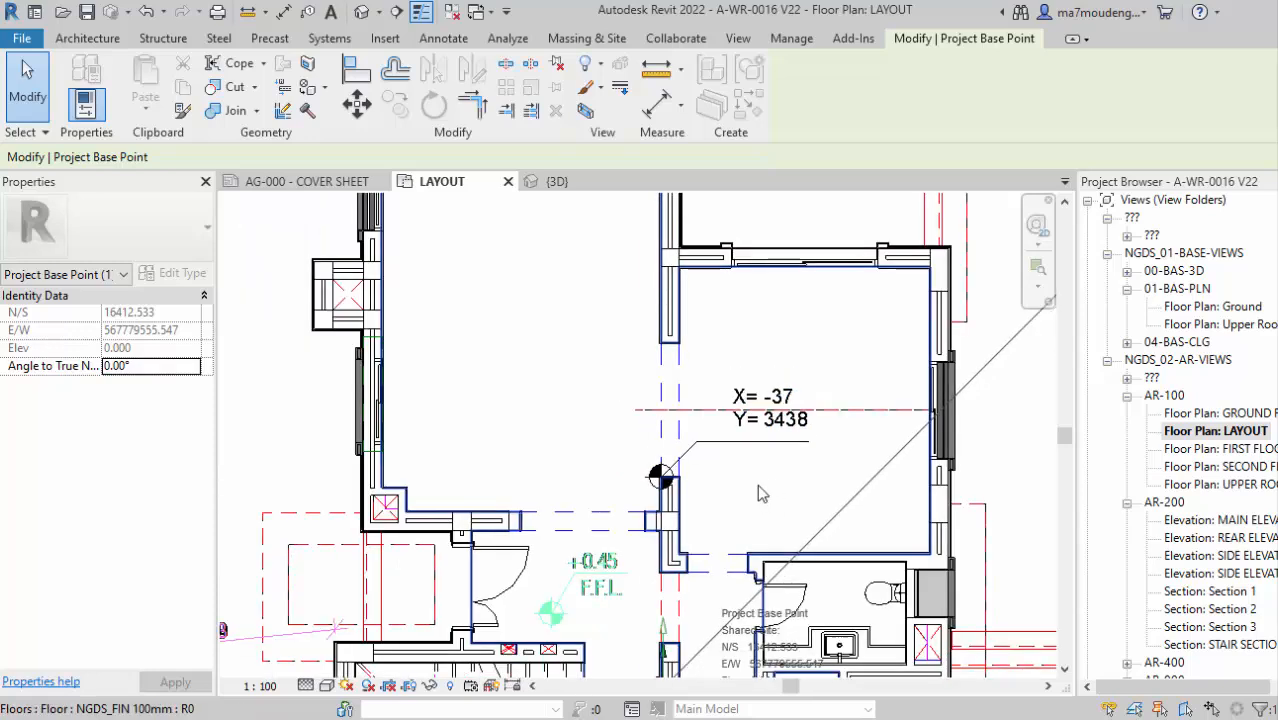
left_click(763, 446)
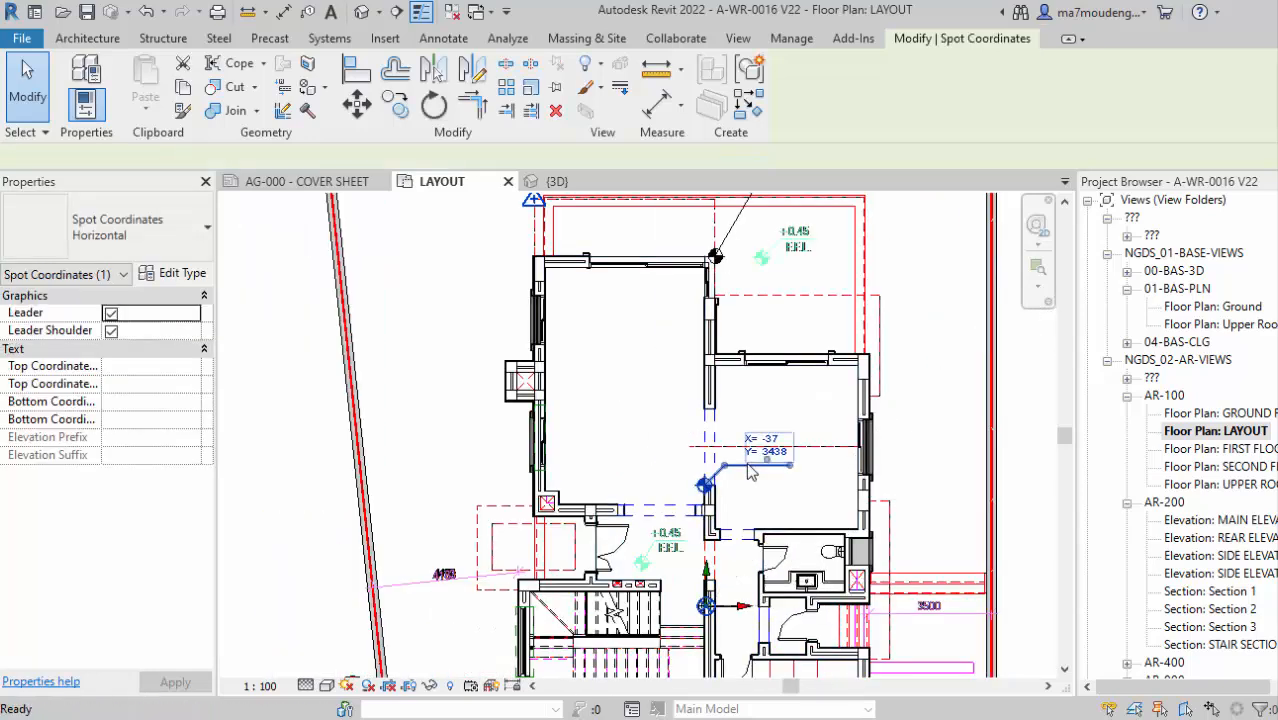
key("c")
key("s")
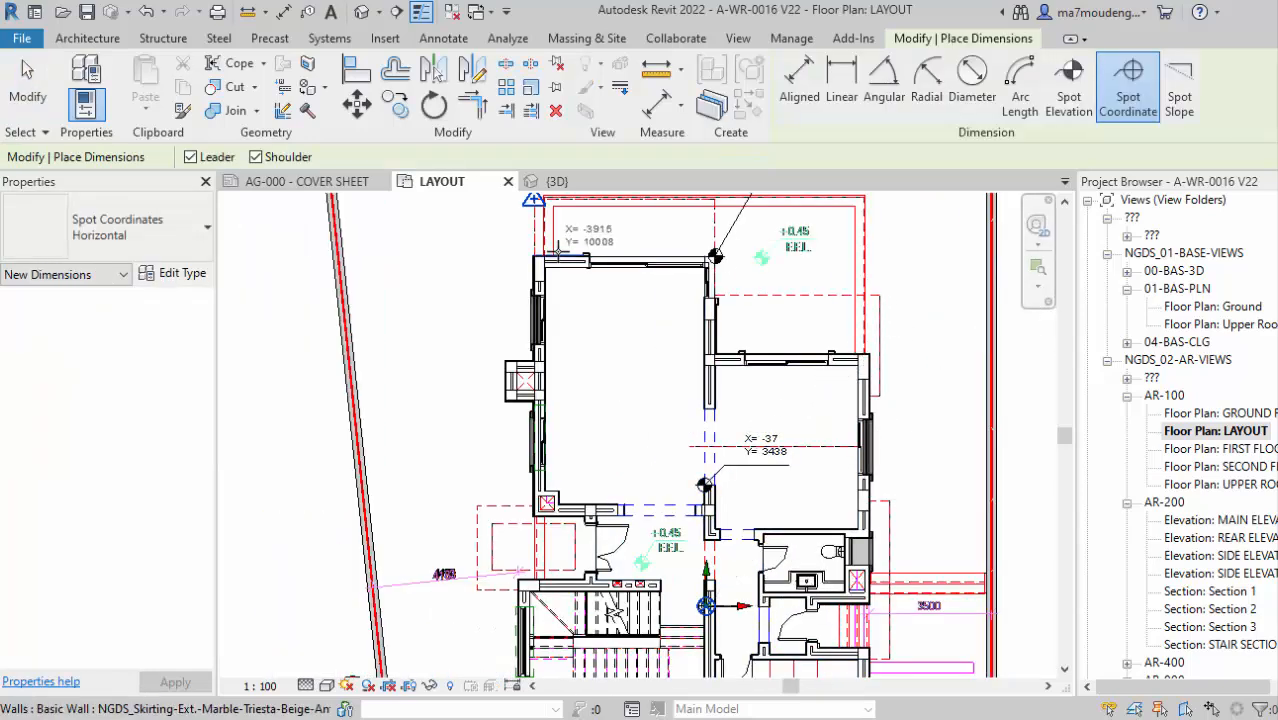
scroll(478, 508, "up", 3)
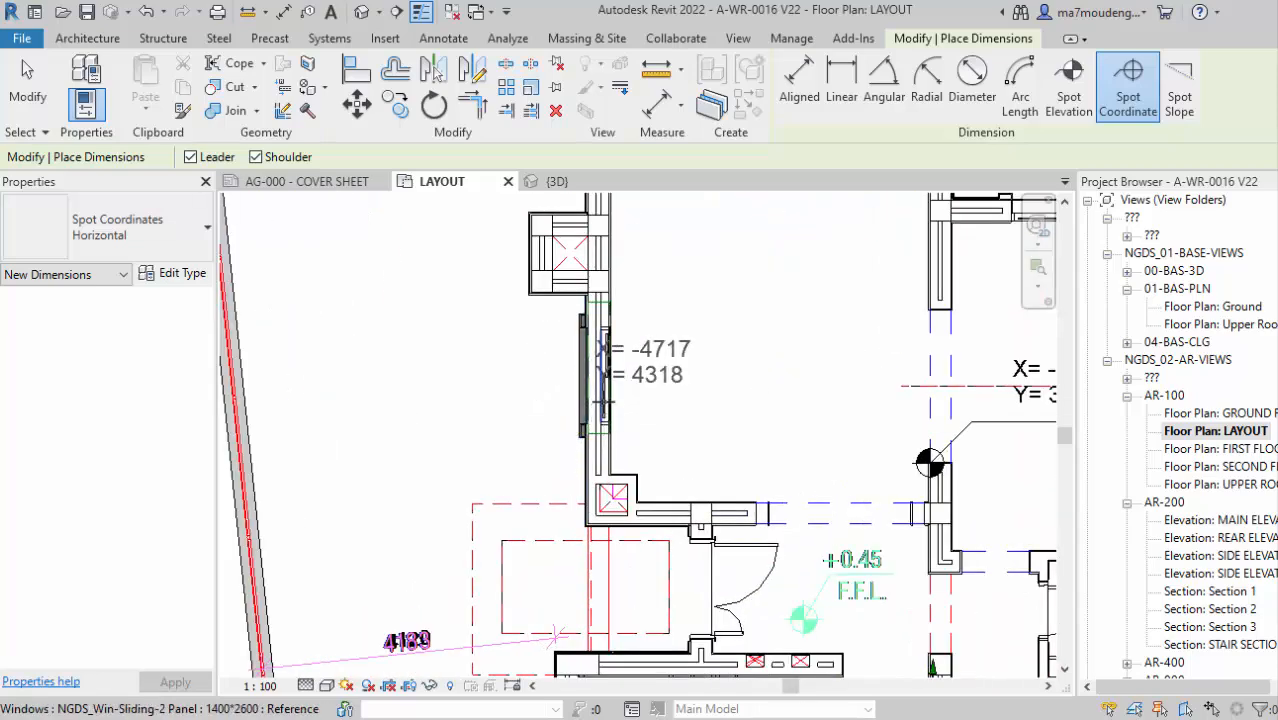
scroll(609, 424, "down", 2)
middle_click_drag(609, 424, 603, 249)
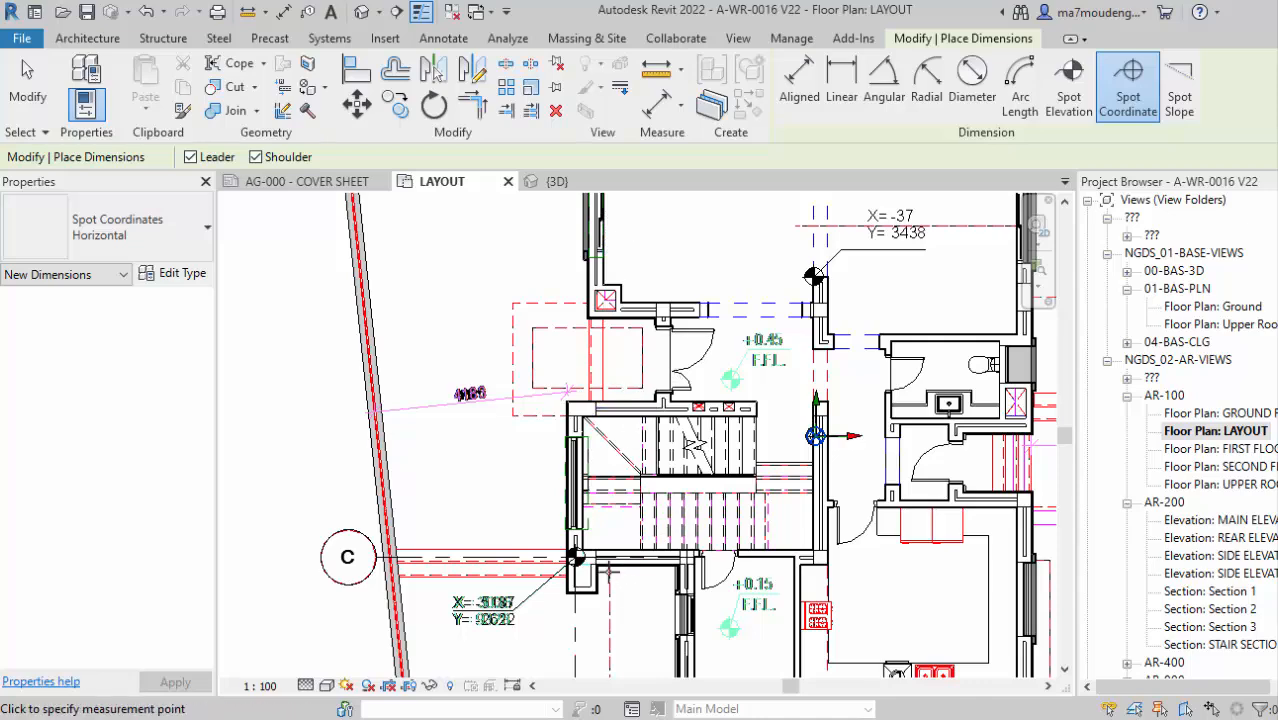
scroll(606, 557, "up", 4)
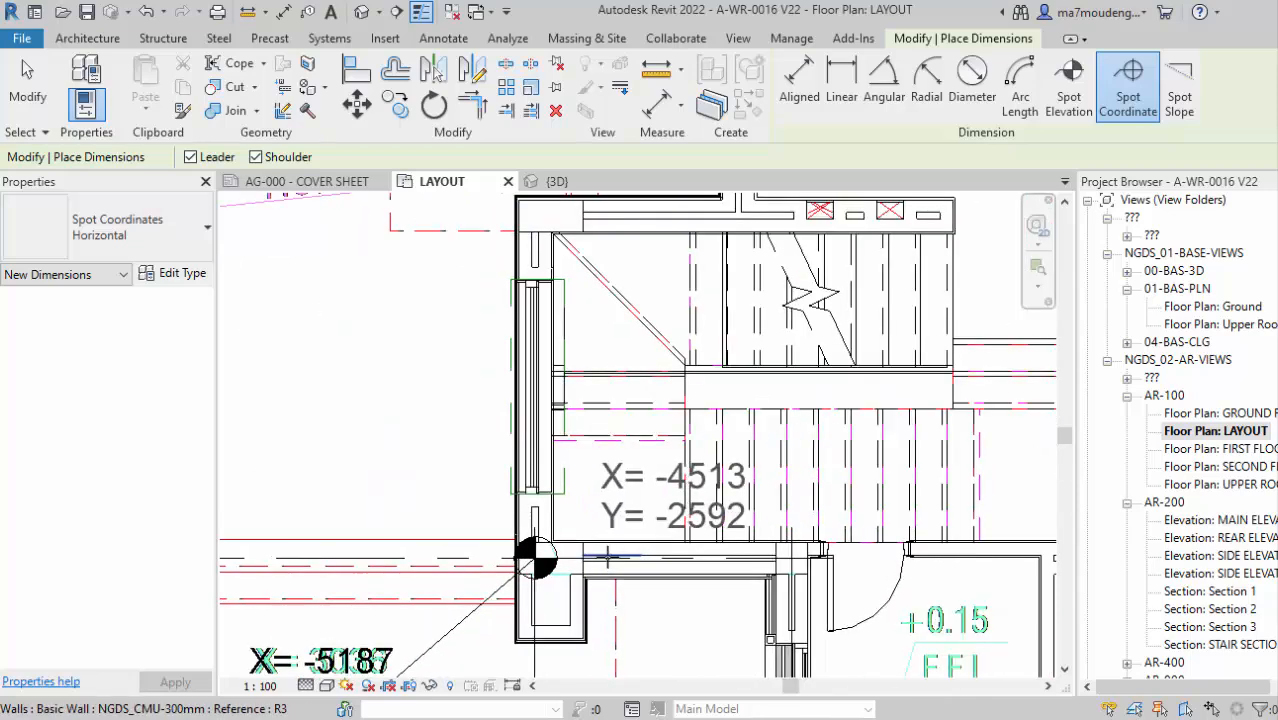
scroll(644, 479, "down", 7)
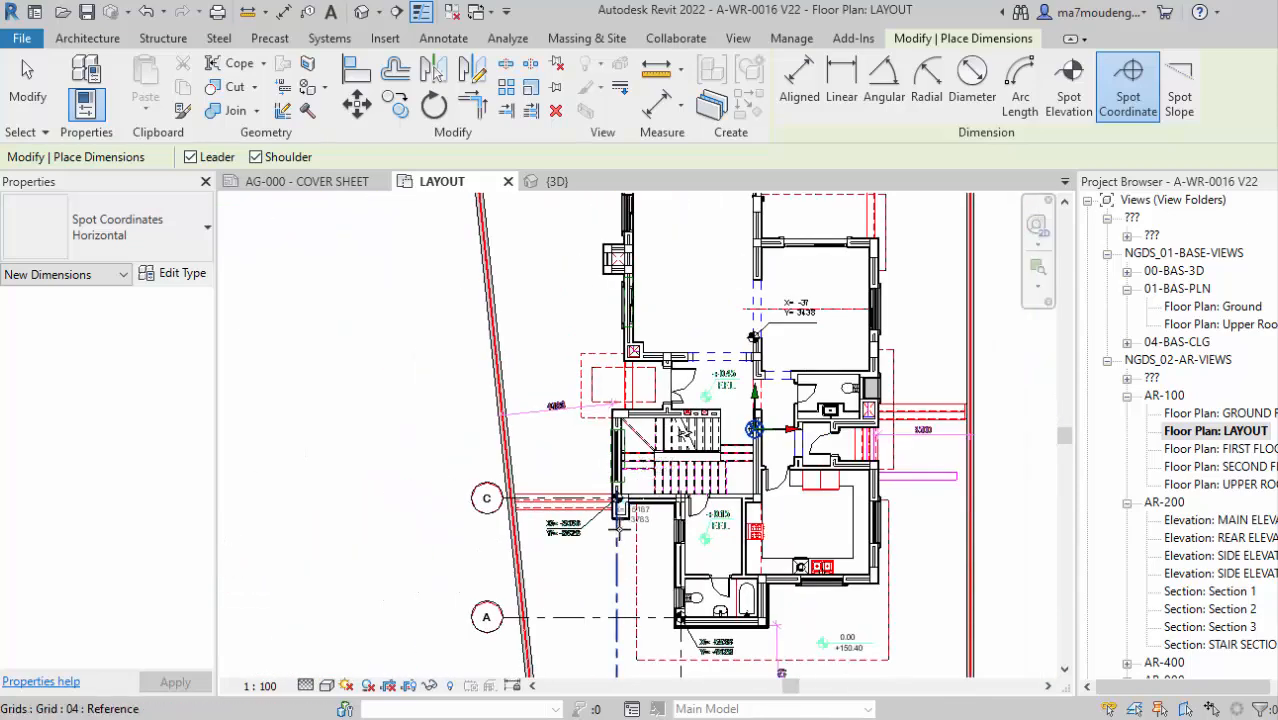
middle_click_drag(620, 601, 620, 533)
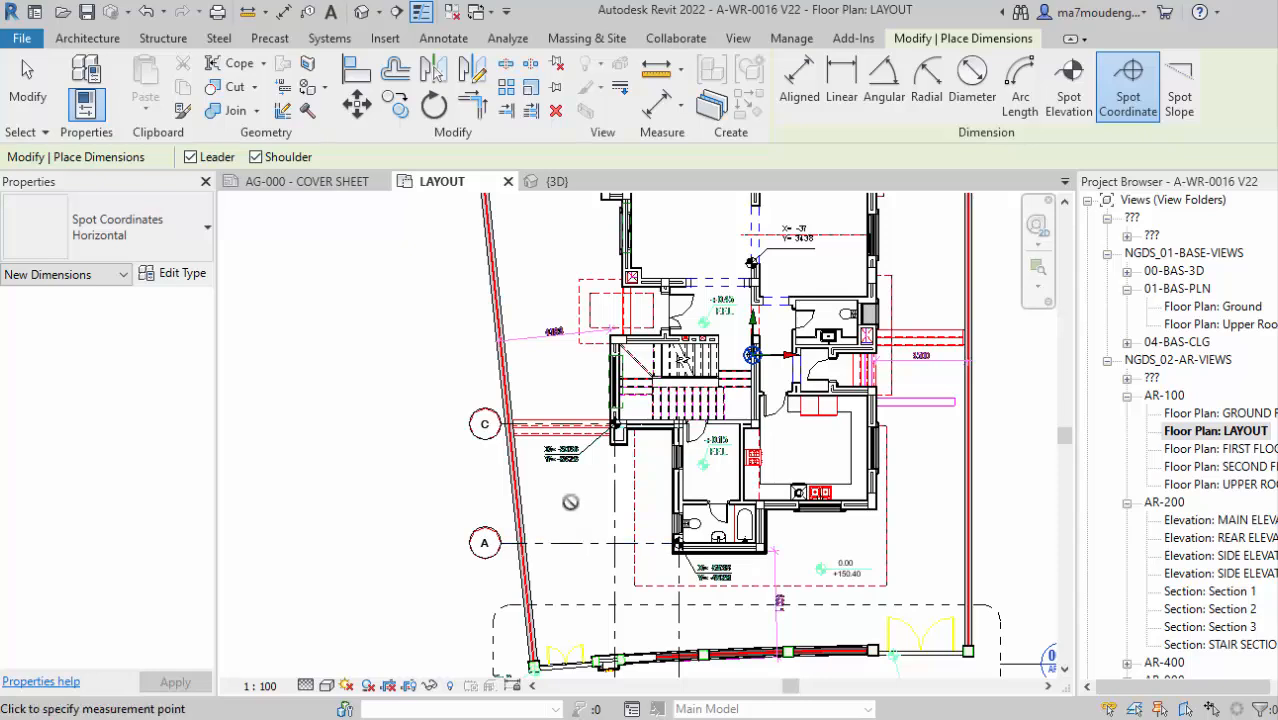
key("Escape")
key("Escape")
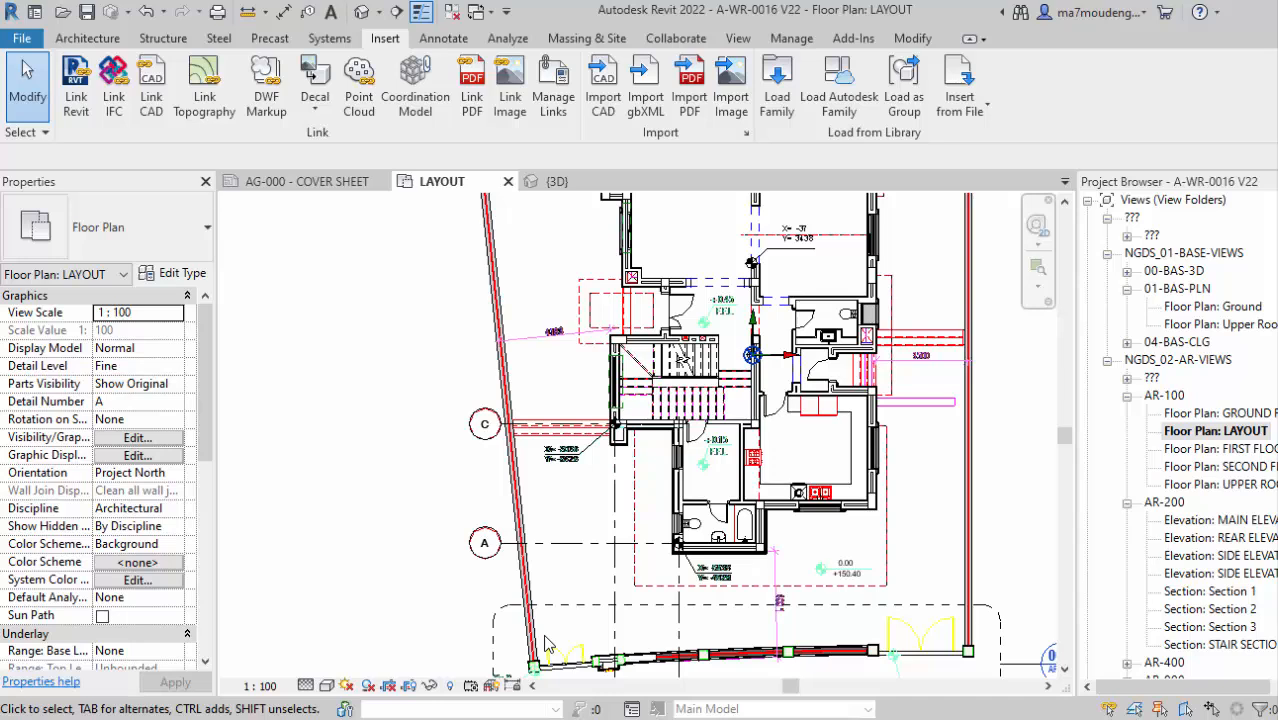
Locate the survey point at the villa's outer terrace corner and examine its position relative to the project base point.
scroll(853, 455, "down", 2)
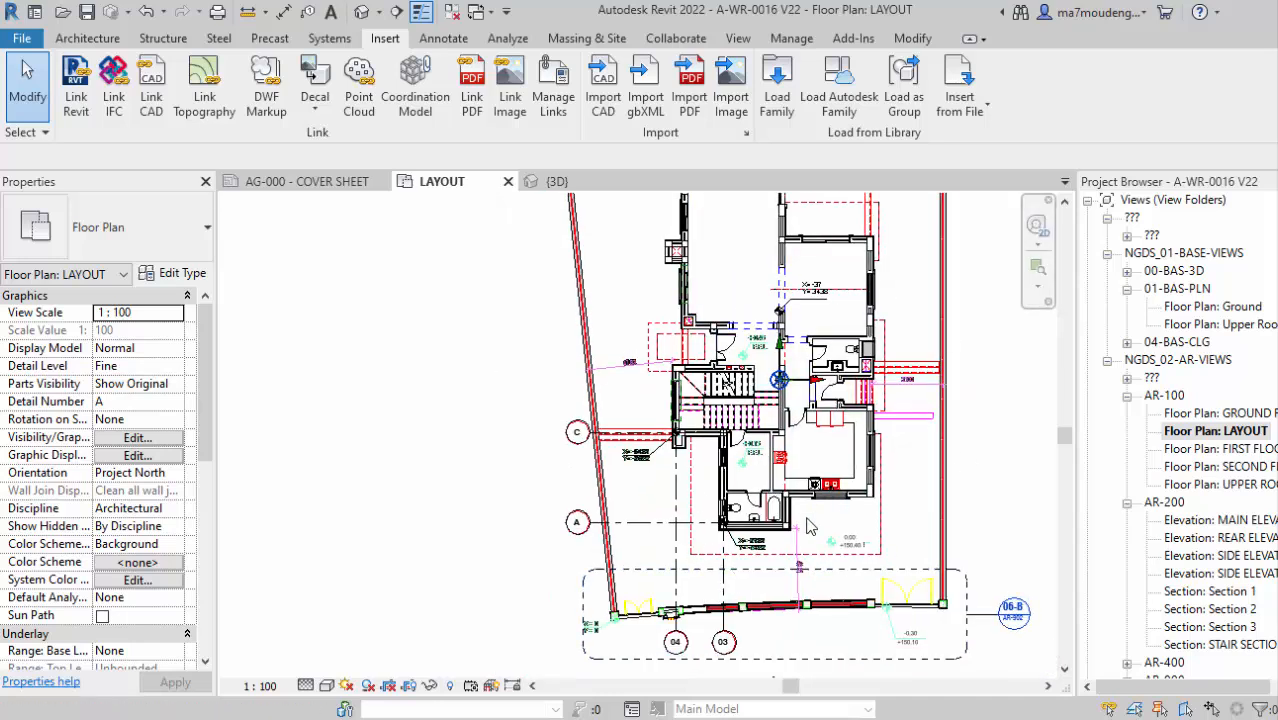
middle_click_drag(853, 511, 819, 588)
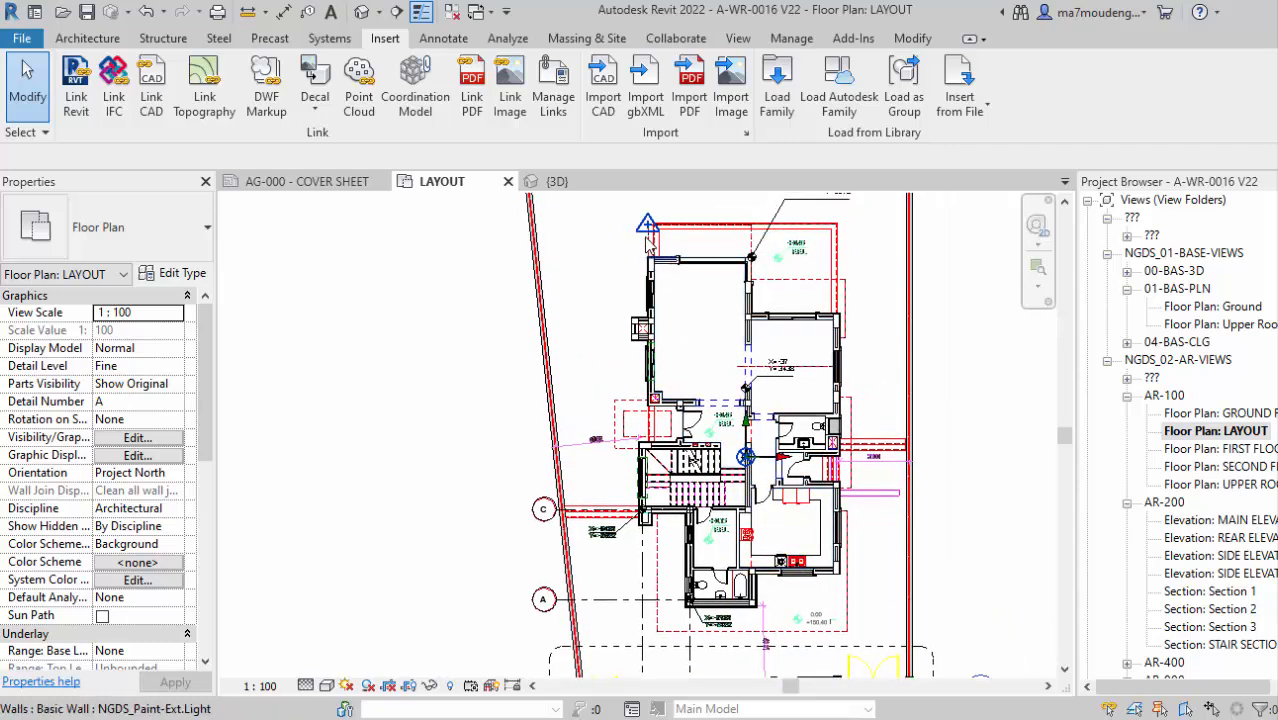
scroll(650, 232, "up", 2)
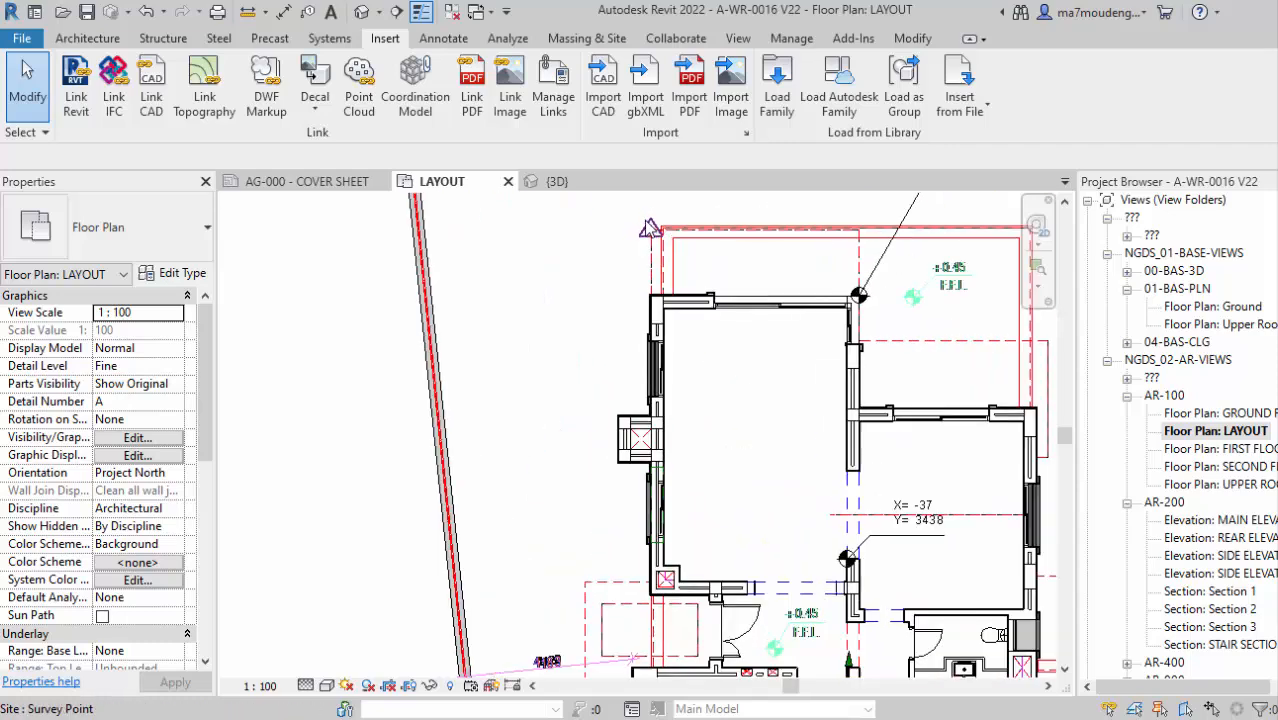
scroll(652, 232, "down", 2)
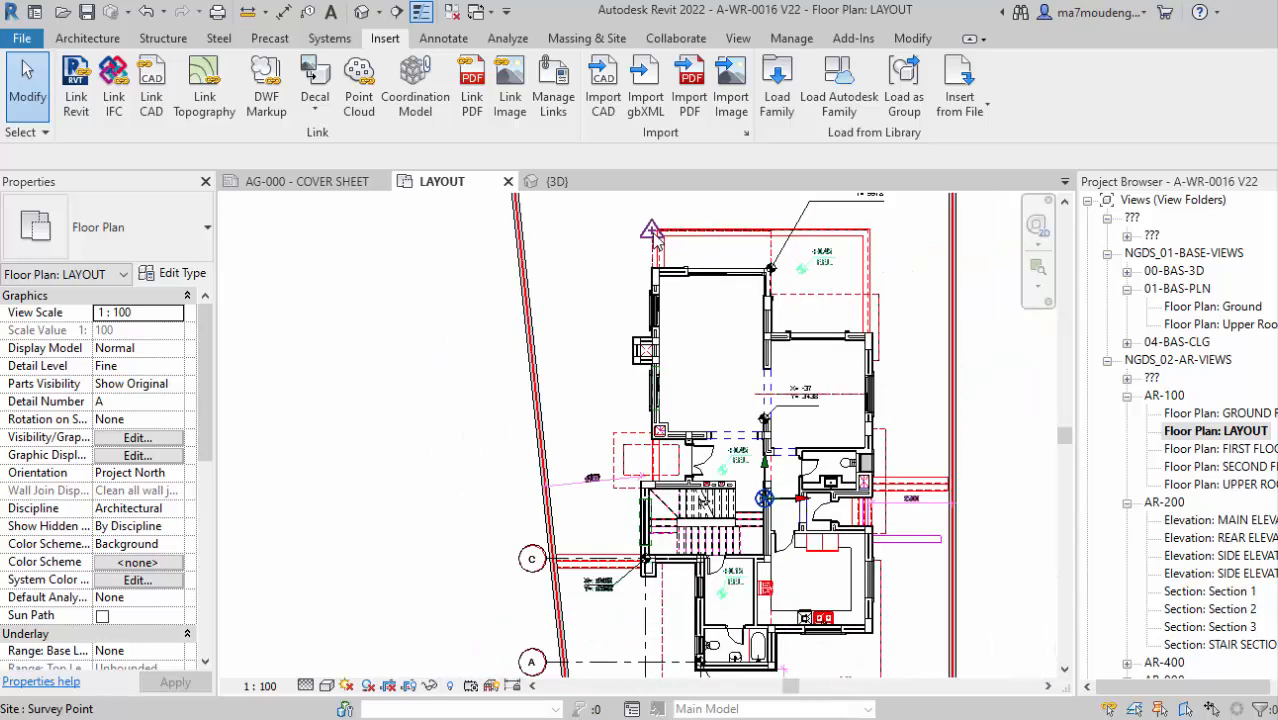